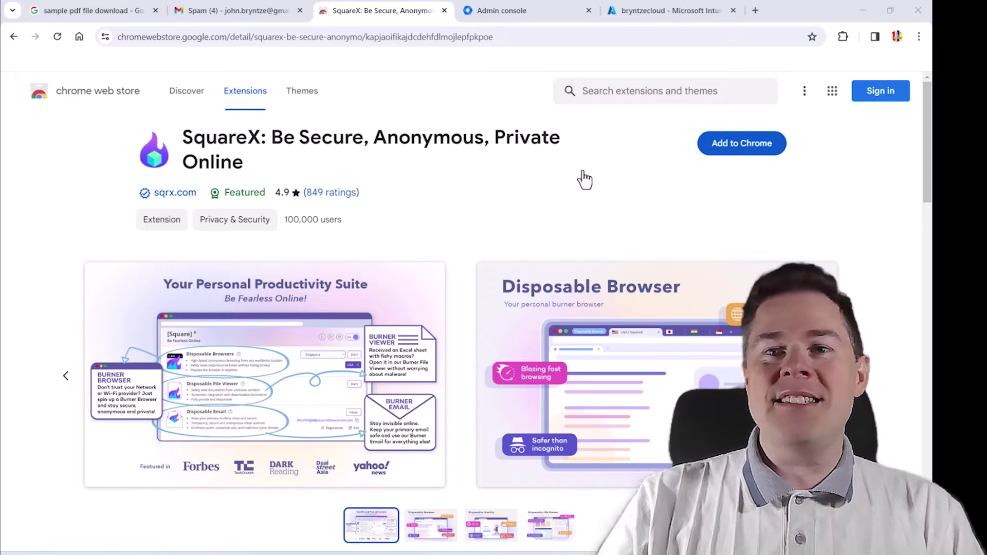
Add the SquareX extension to Chrome from its Web Store listing and confirm the permissions
click(662, 12)
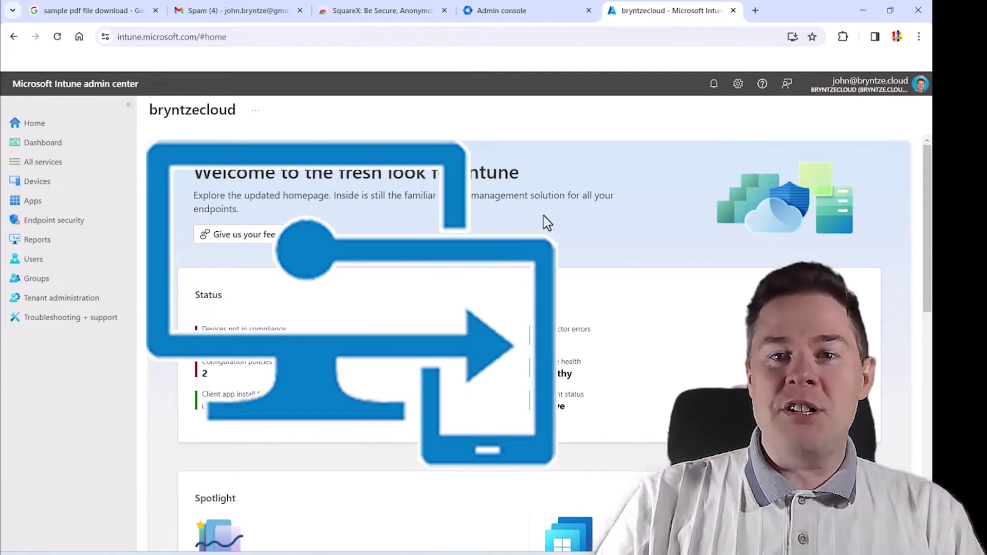
click(520, 12)
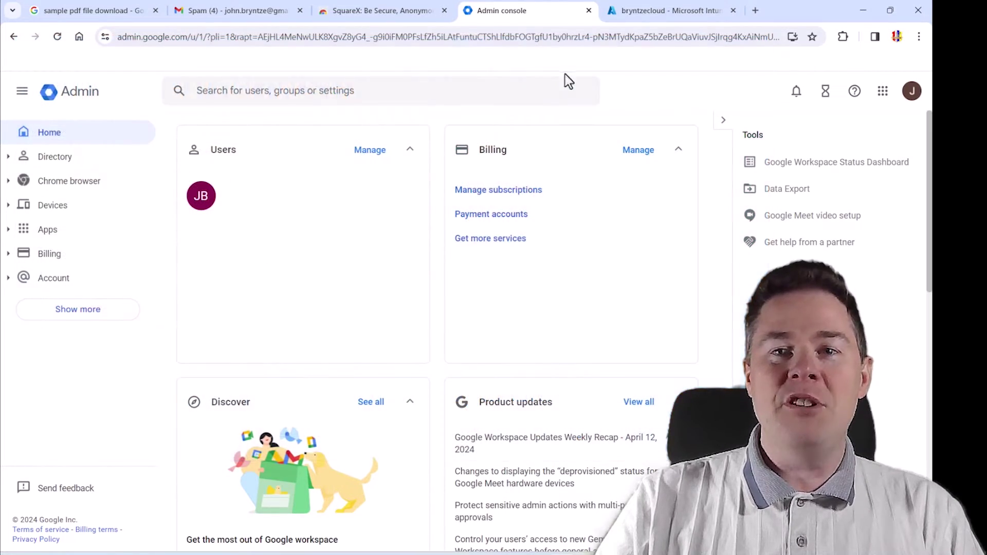
click(387, 13)
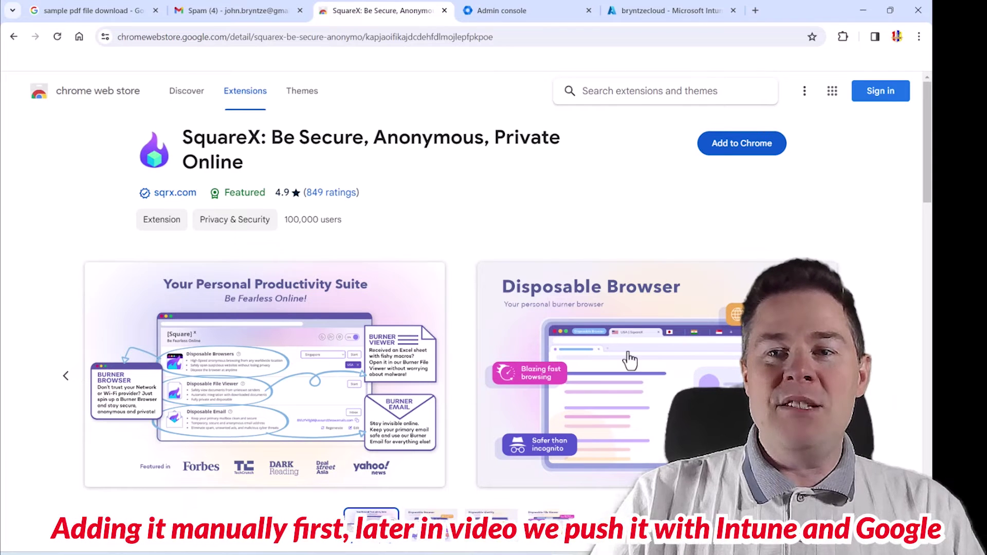
click(735, 148)
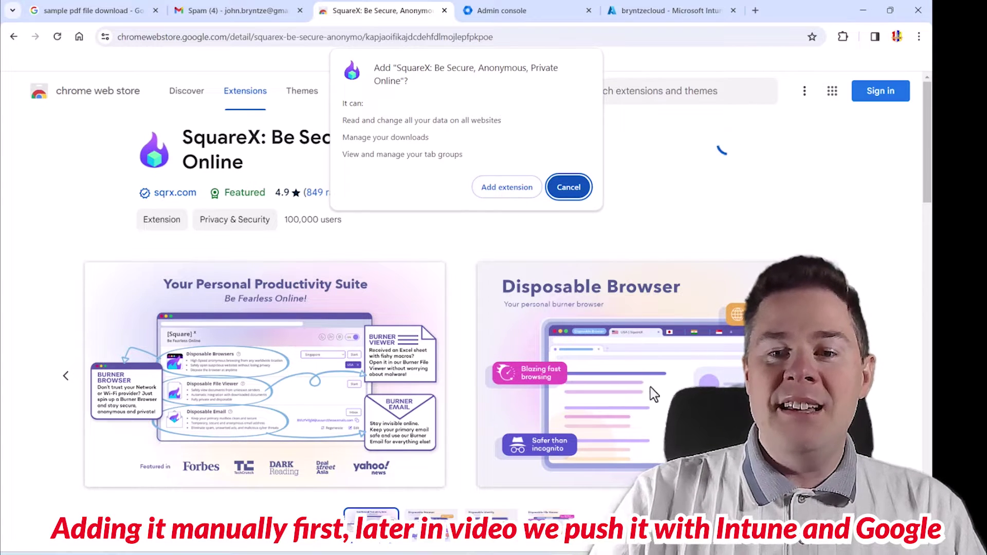
click(503, 188)
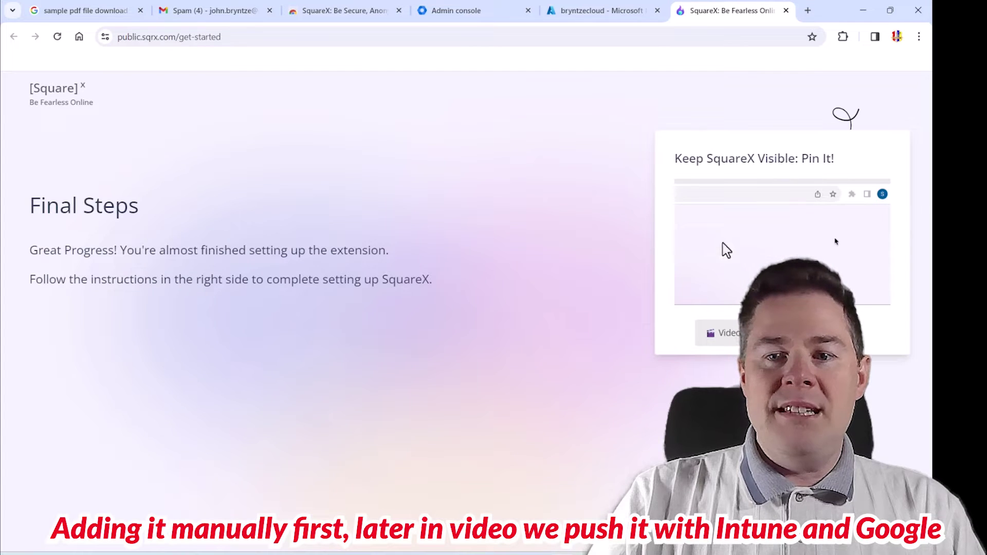
Pin the SquareX extension to the Chrome toolbar
click(844, 39)
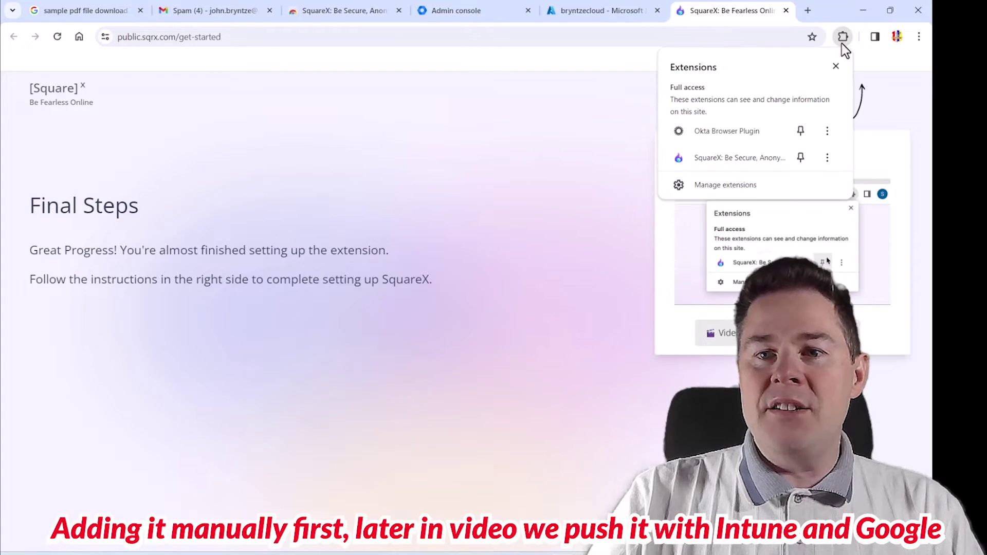
click(801, 157)
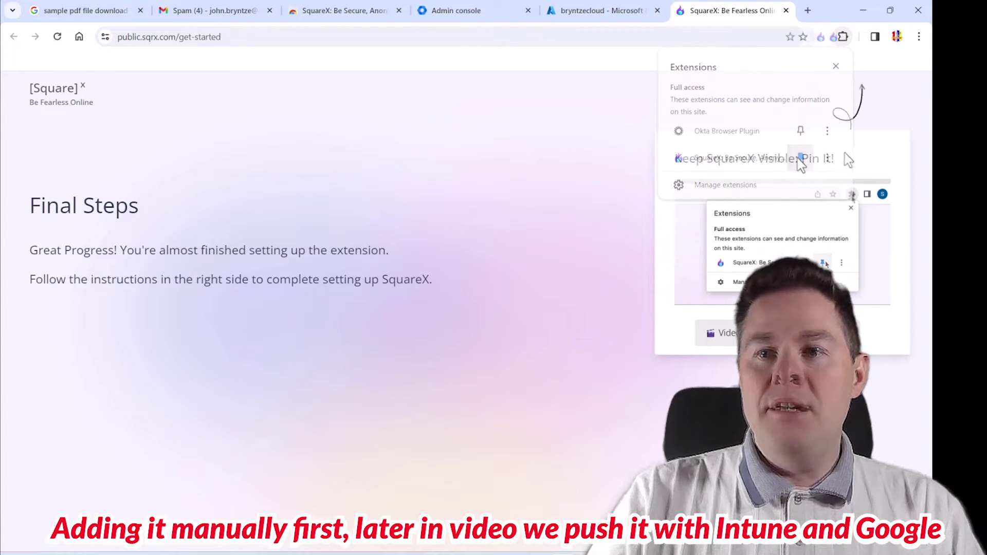
click(456, 12)
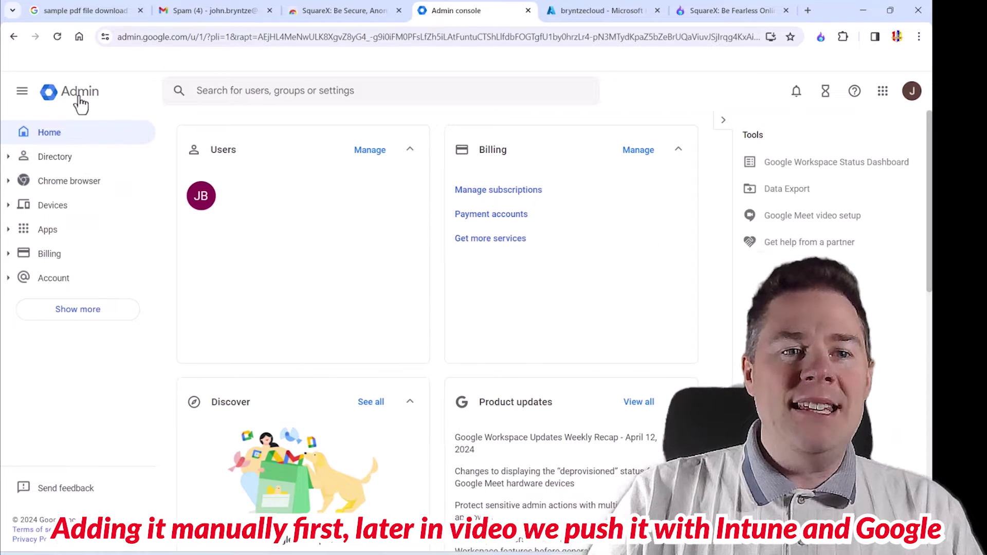
click(717, 20)
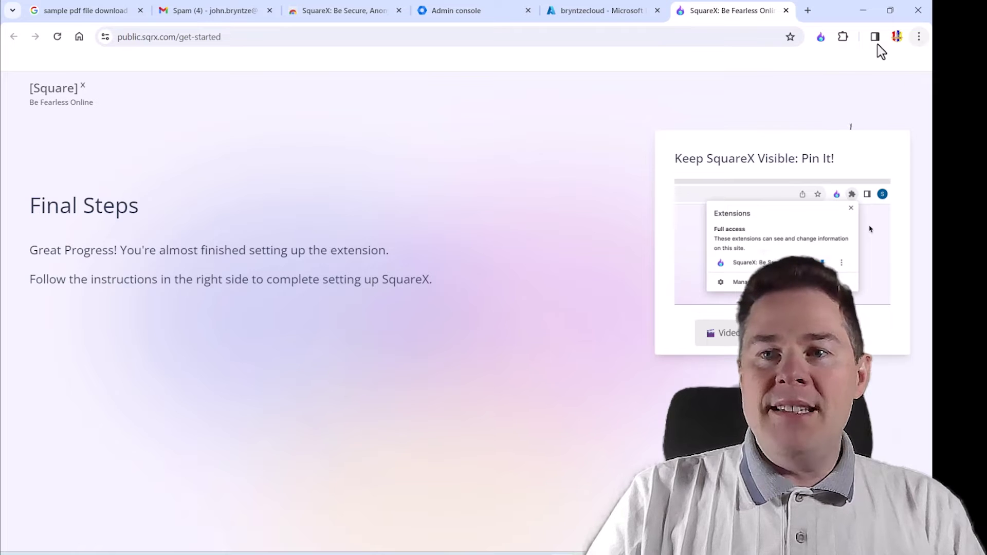
Sign up for a SquareX account with Google, then close the welcome and Final Steps tabs
click(822, 38)
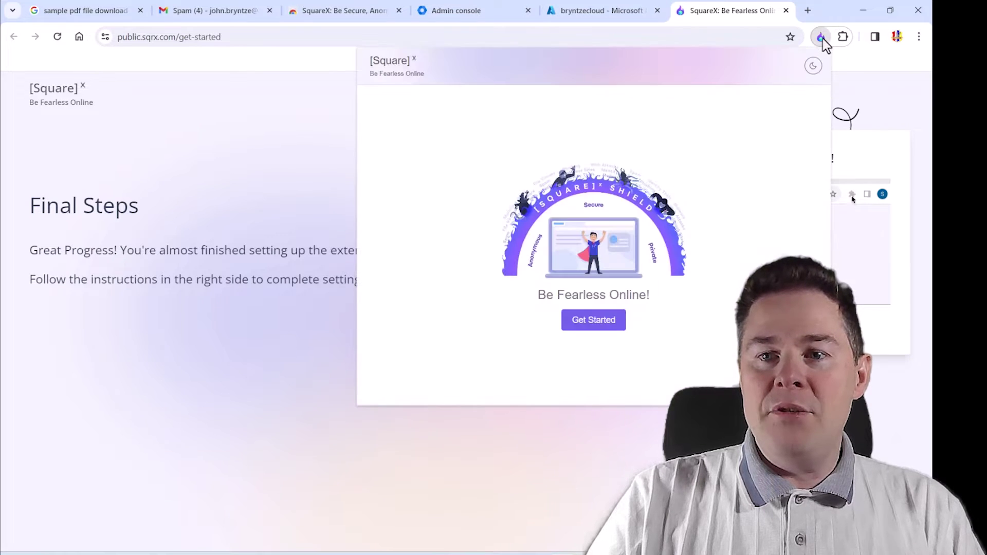
click(591, 324)
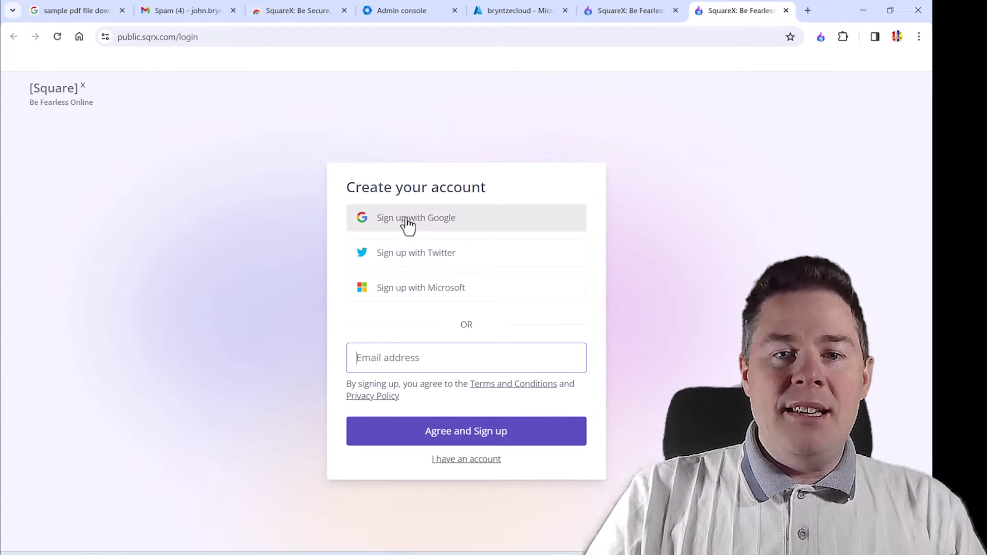
click(431, 225)
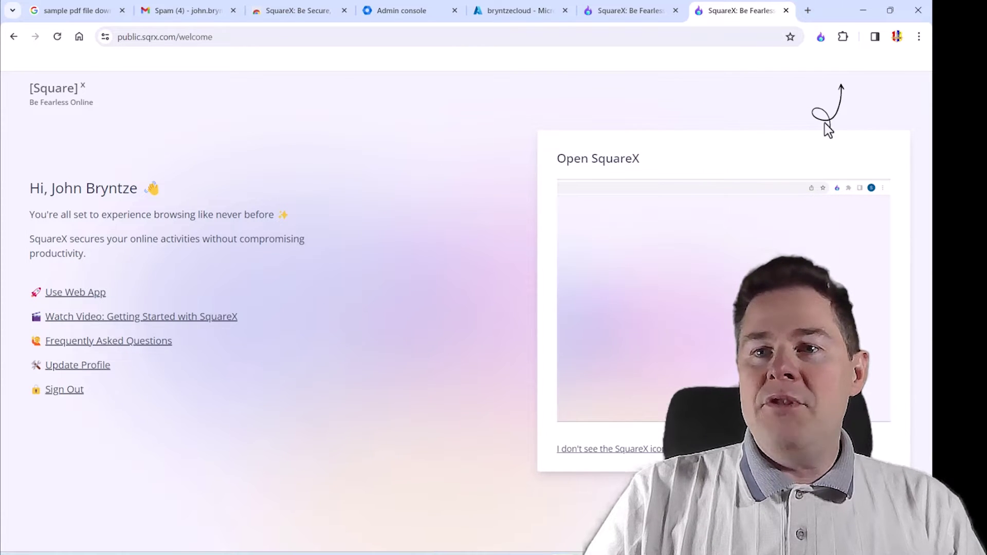
click(787, 11)
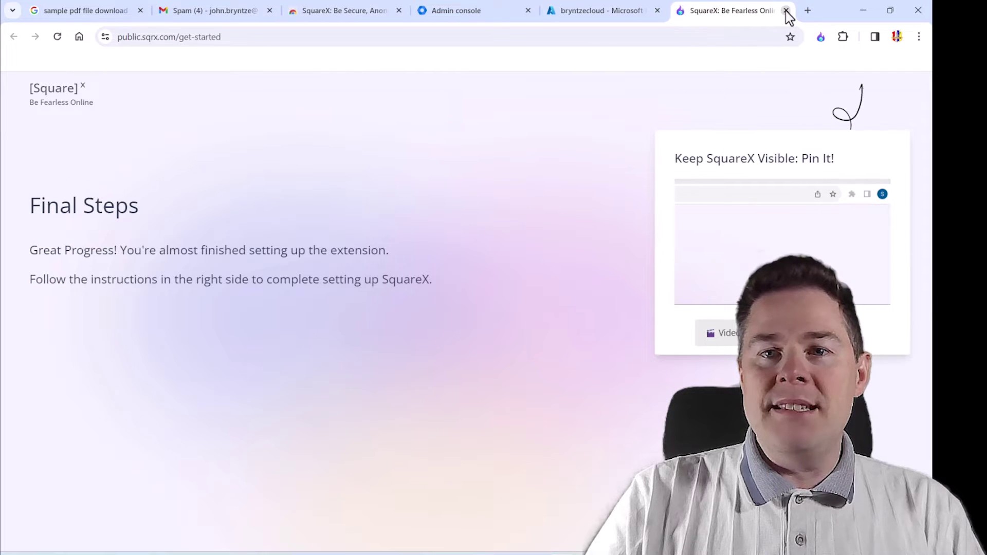
click(787, 11)
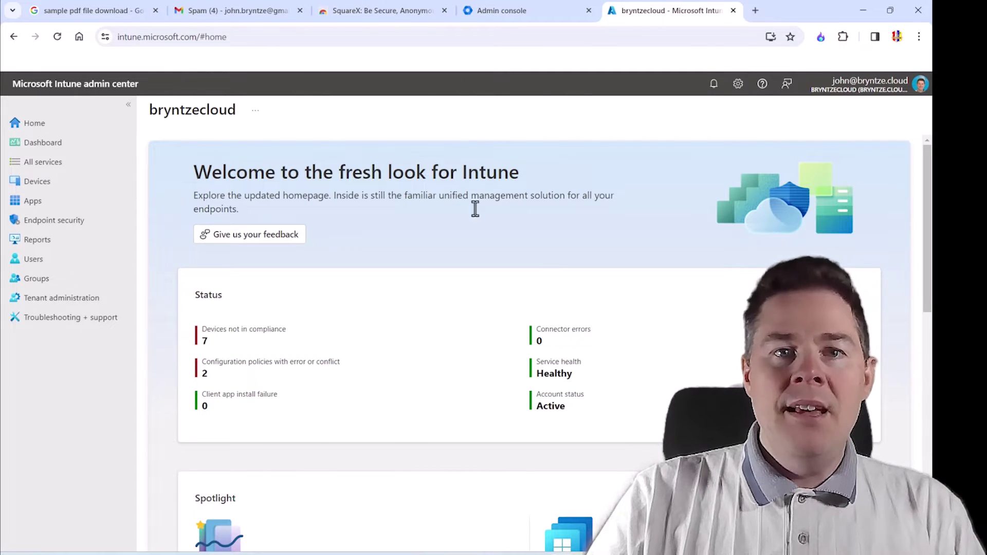
Look through the Gmail spam emails and open the Voyages Loisirs message at its RÉSERVEZ ICI link
click(245, 19)
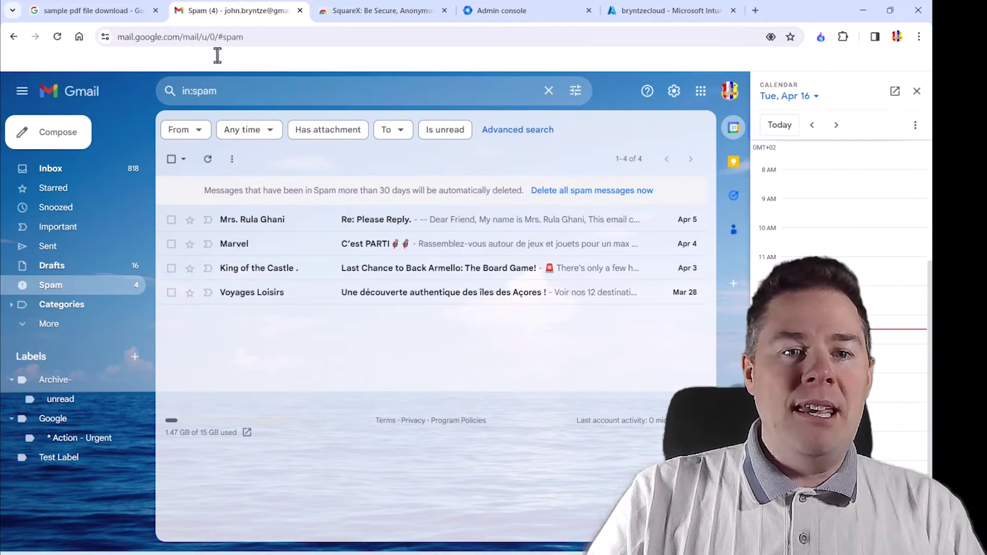
click(249, 226)
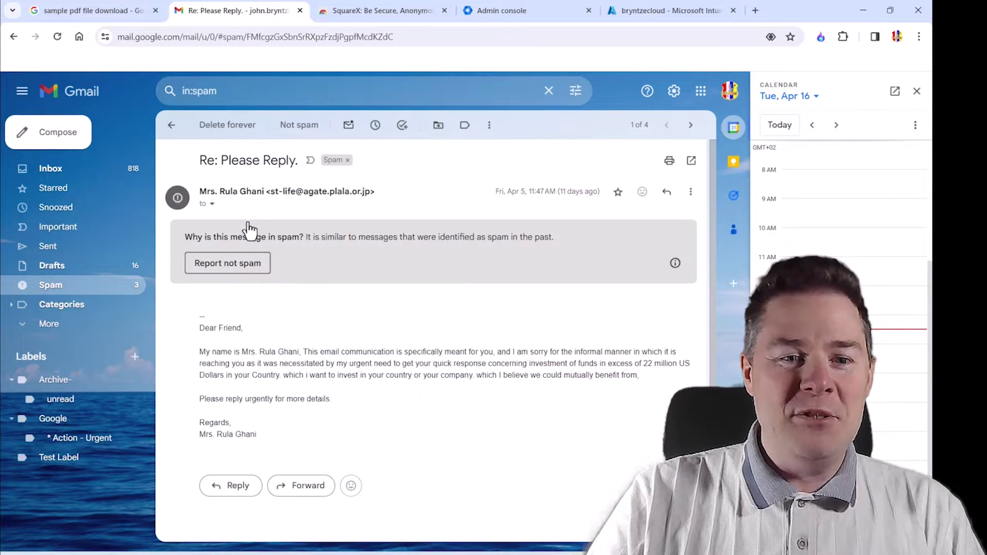
key(alt+Left)
click(254, 245)
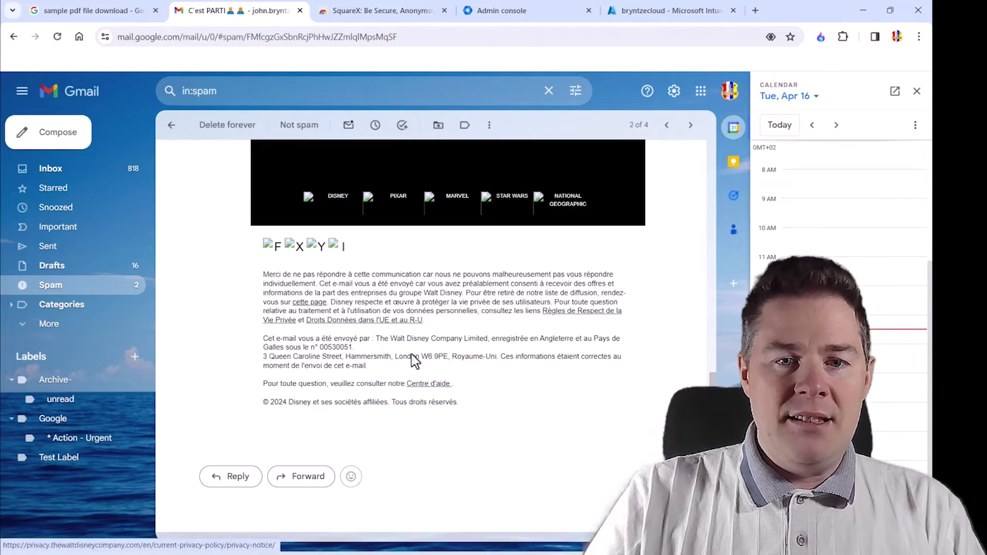
key(alt+Left)
click(249, 297)
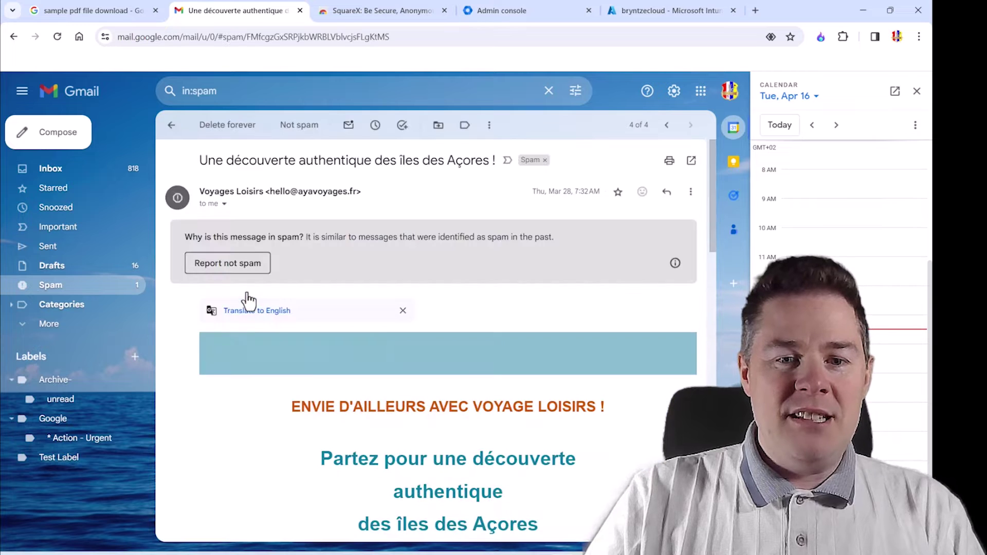
scroll(387, 400, down, 7)
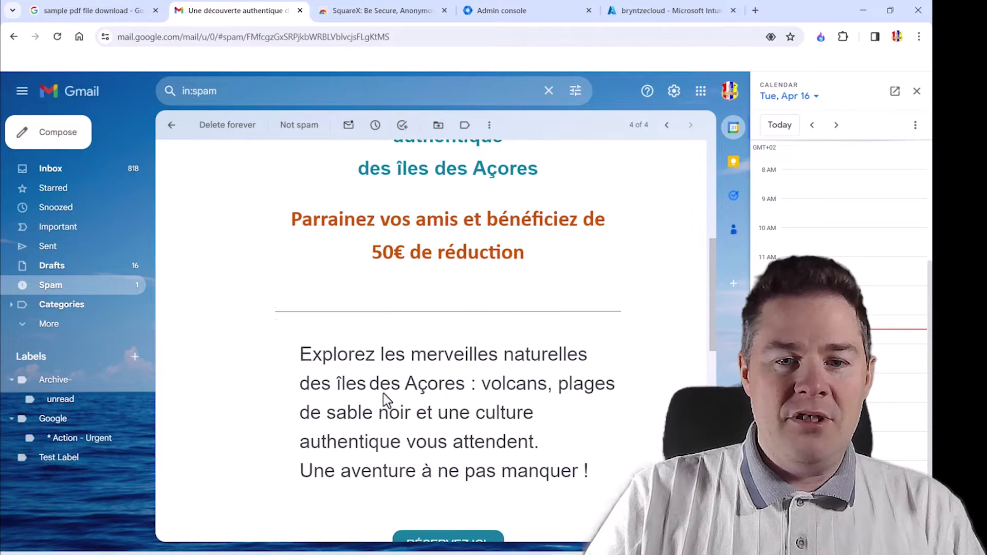
scroll(452, 345, down, 3)
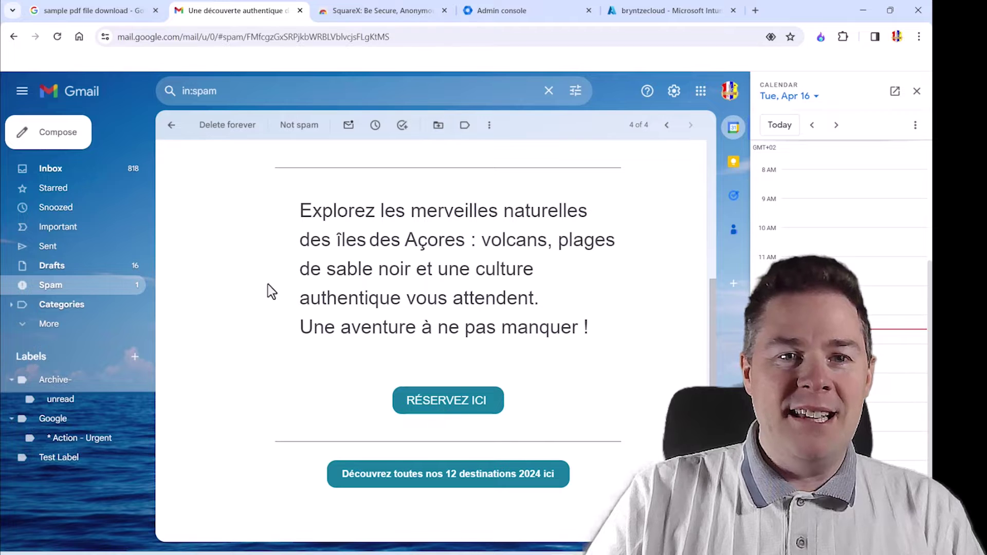
right_click(438, 405)
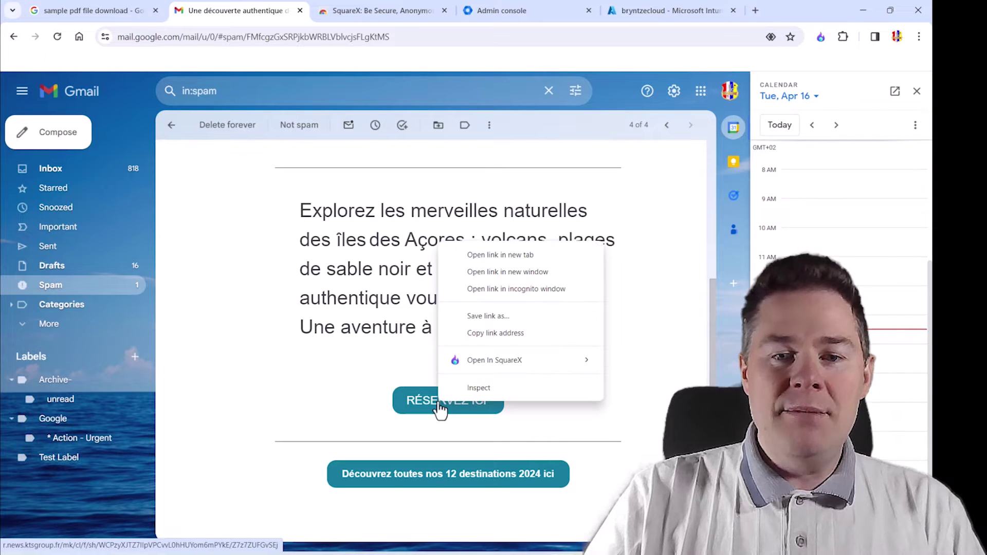
Copy the RÉSERVEZ ICI link address and launch a SquareX disposable browser located in France
click(499, 339)
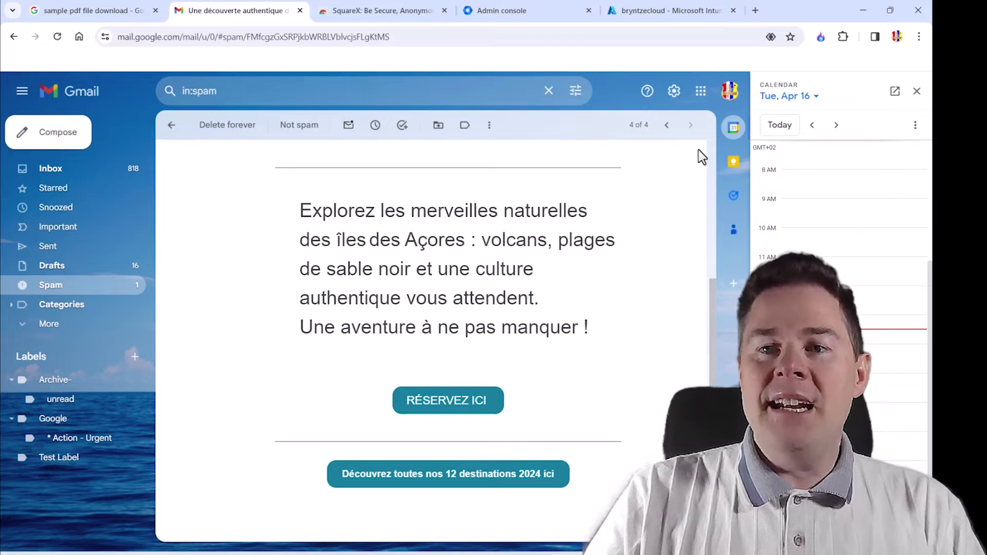
click(821, 39)
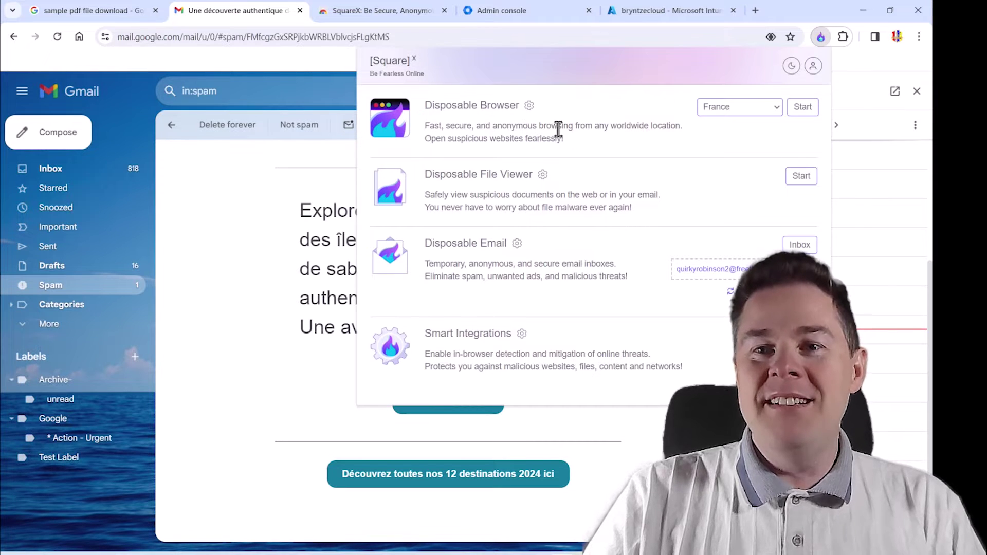
click(774, 113)
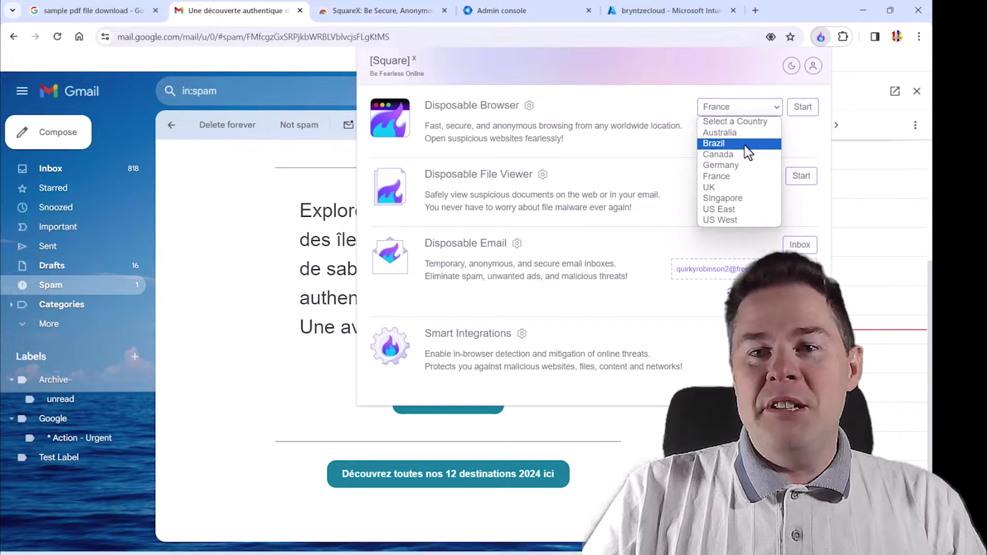
click(721, 180)
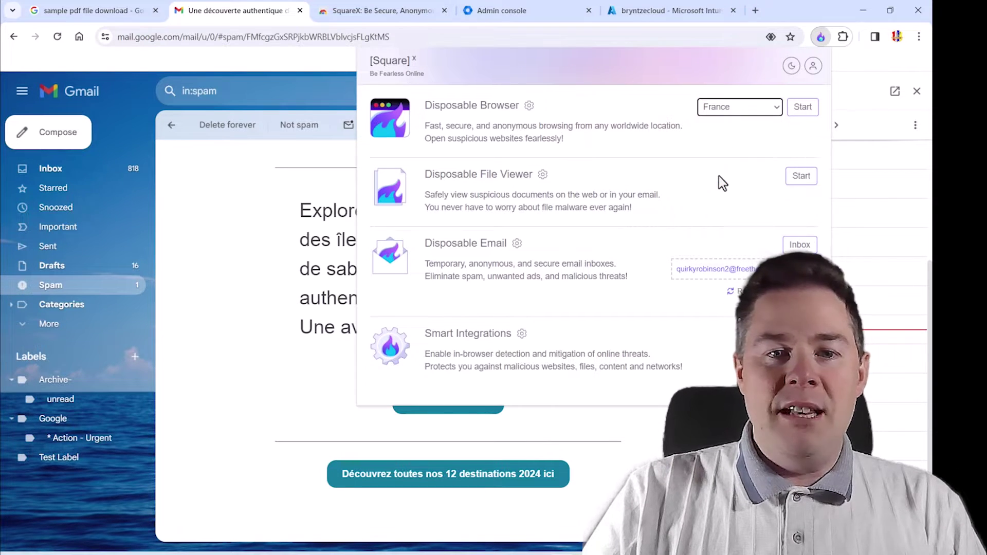
click(803, 108)
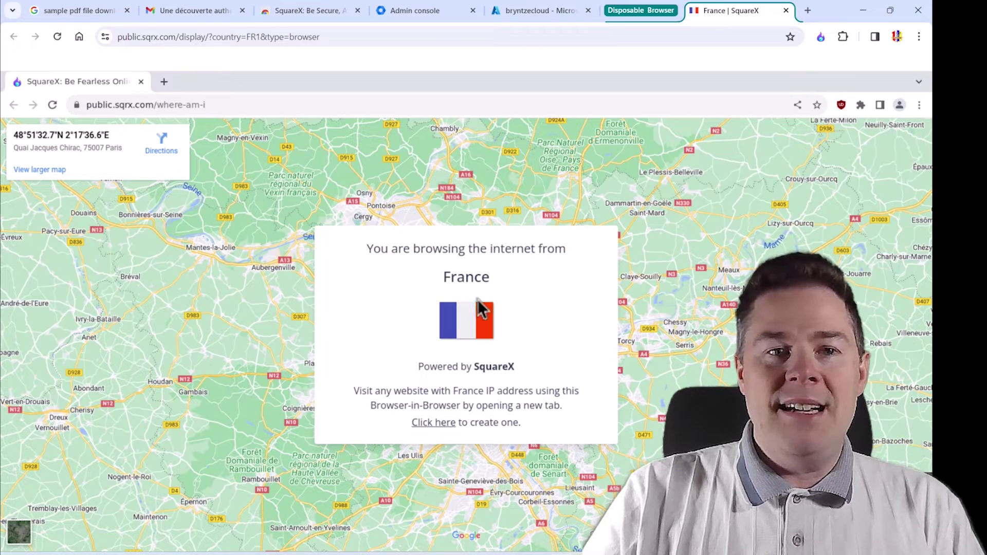
Paste the spam email's link into the France disposable browser's address bar and load it
click(224, 105)
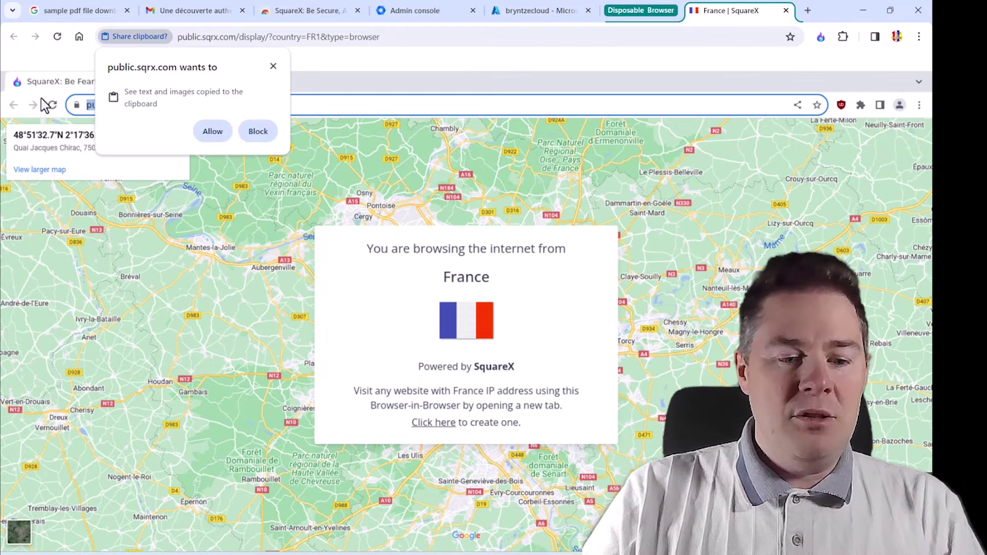
click(222, 131)
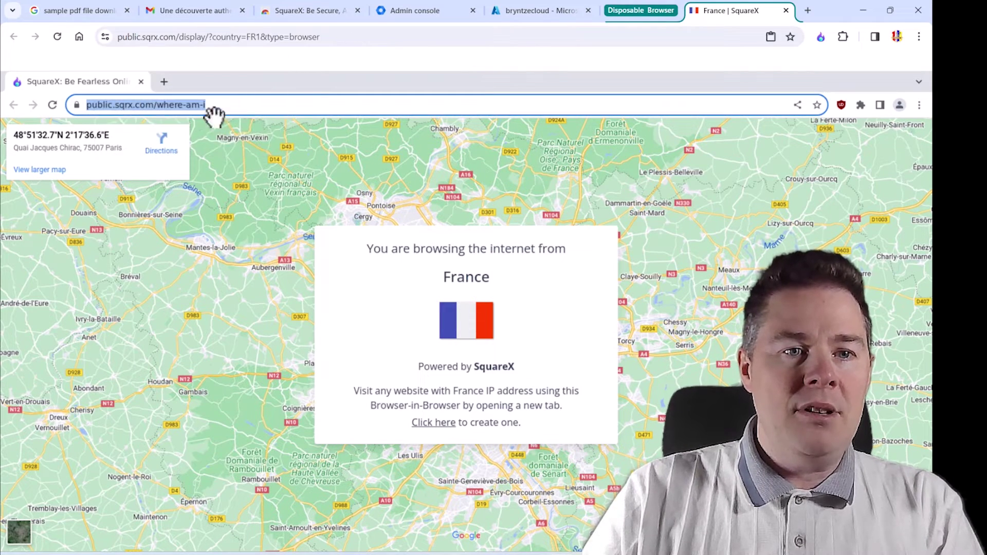
key(BackSpace)
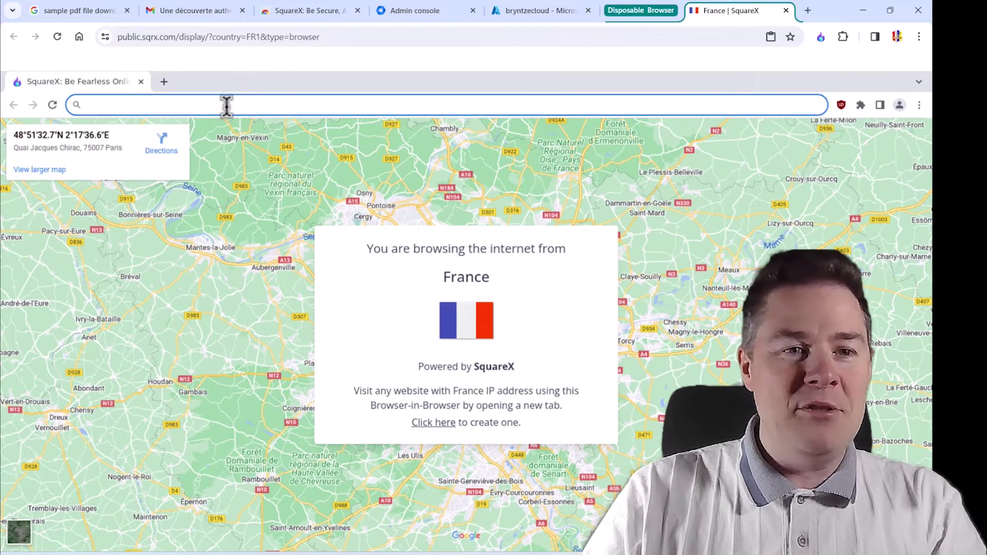
key(ctrl+v)
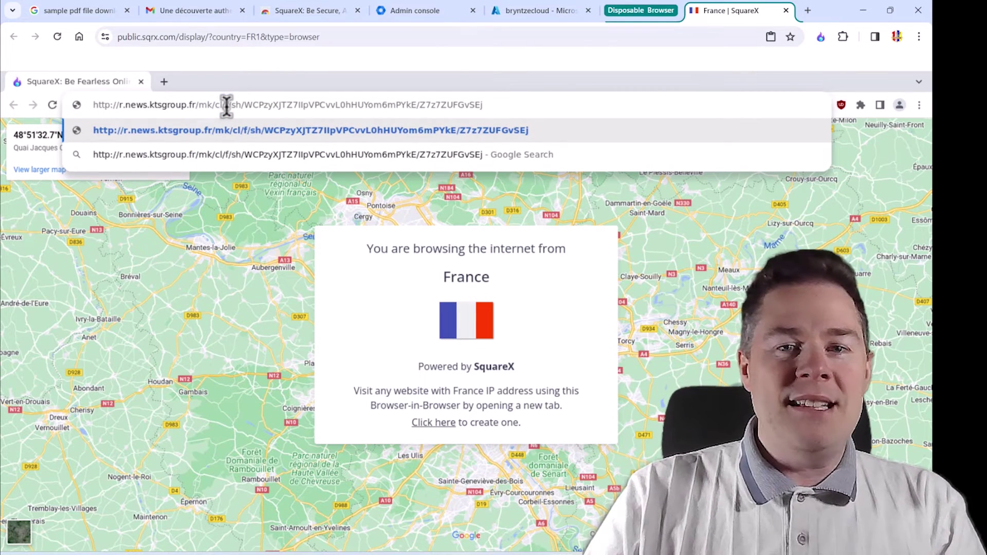
key(Return)
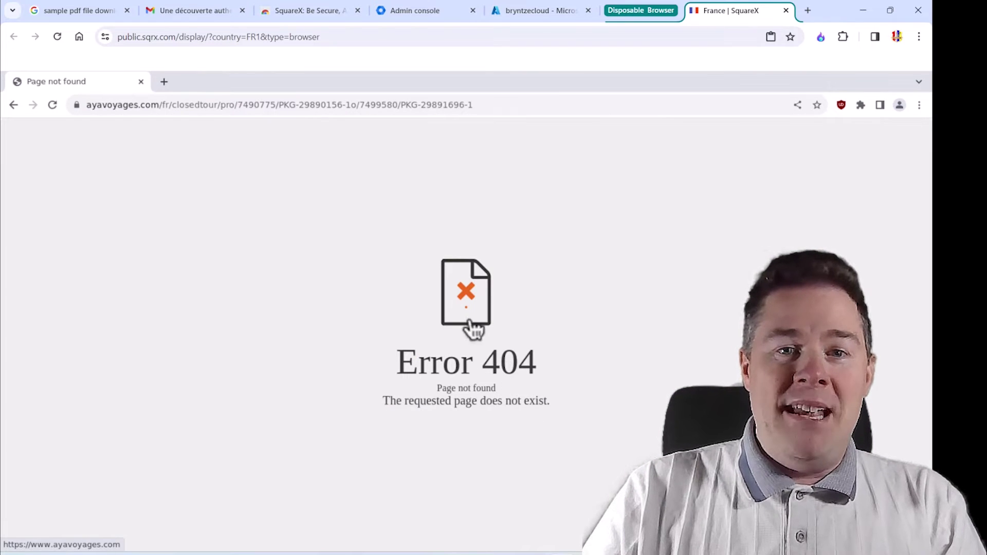
Trim the address to ayavoyages.com/fr/, load the French home page, and accept all cookies
click(472, 105)
click(484, 104)
drag(228, 105, 528, 105)
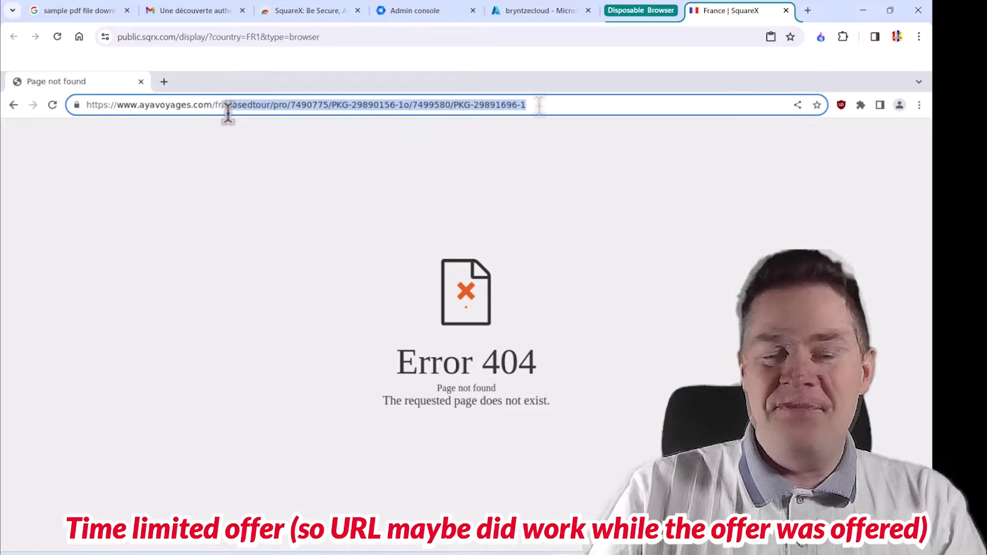
key(BackSpace)
key(Return)
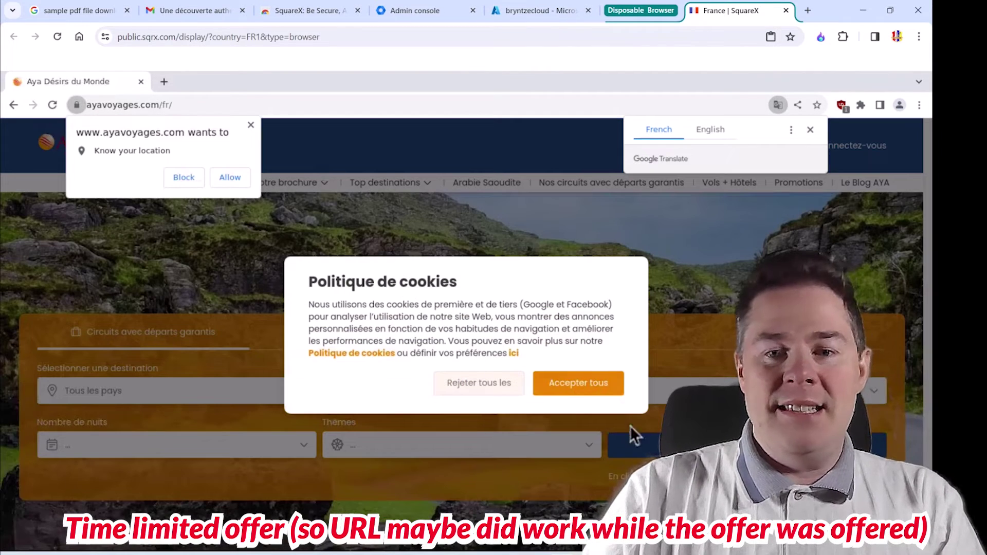
click(573, 381)
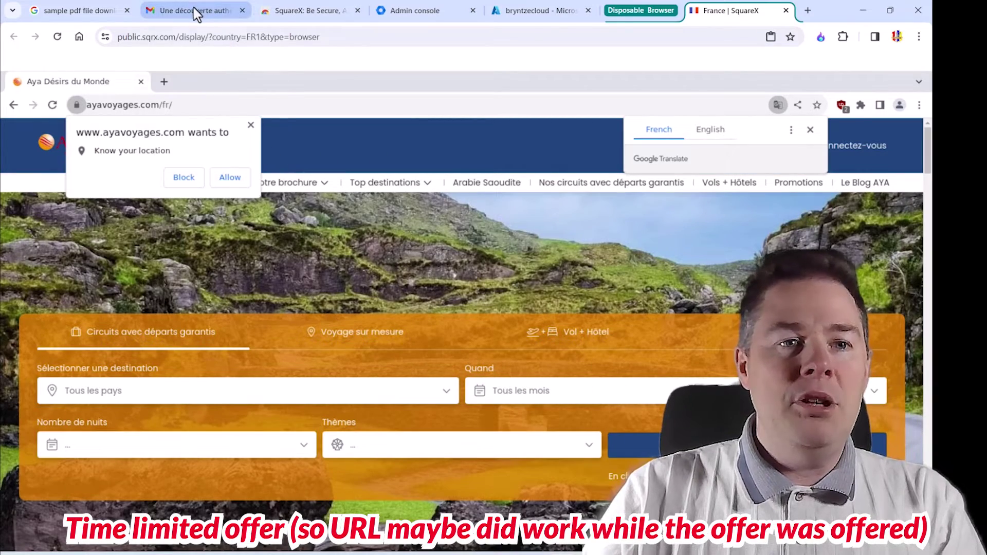
Close the France disposable browser tab and confirm leaving the session
click(194, 12)
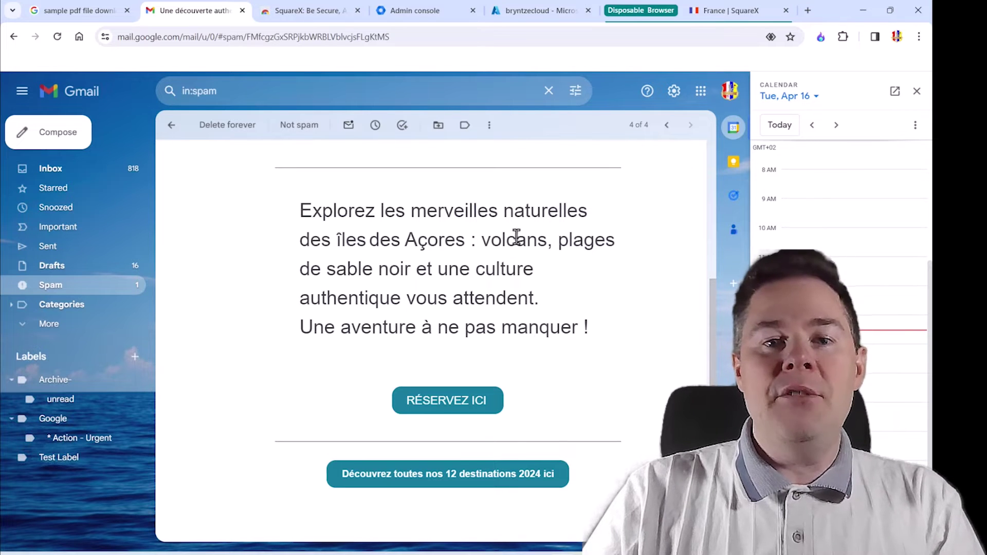
click(723, 14)
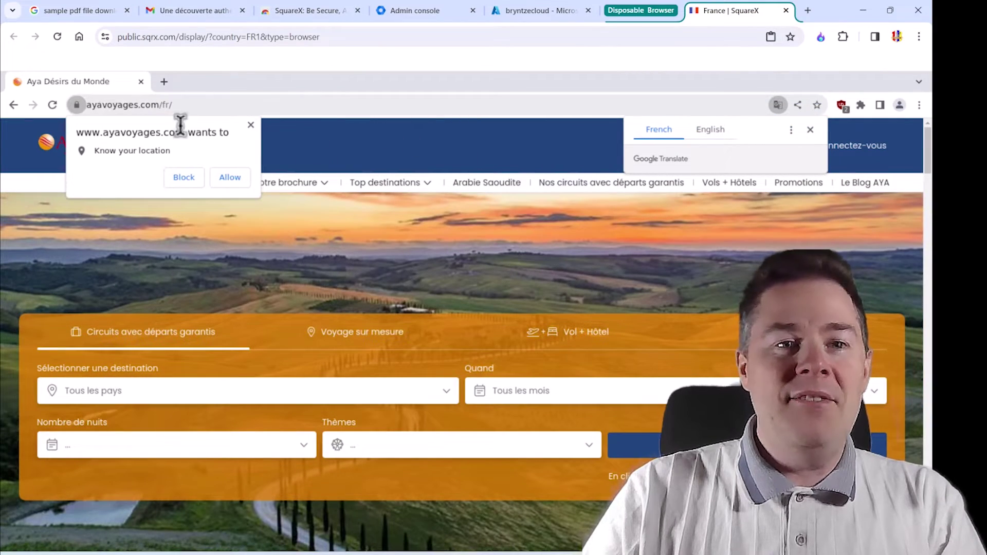
click(786, 11)
click(521, 115)
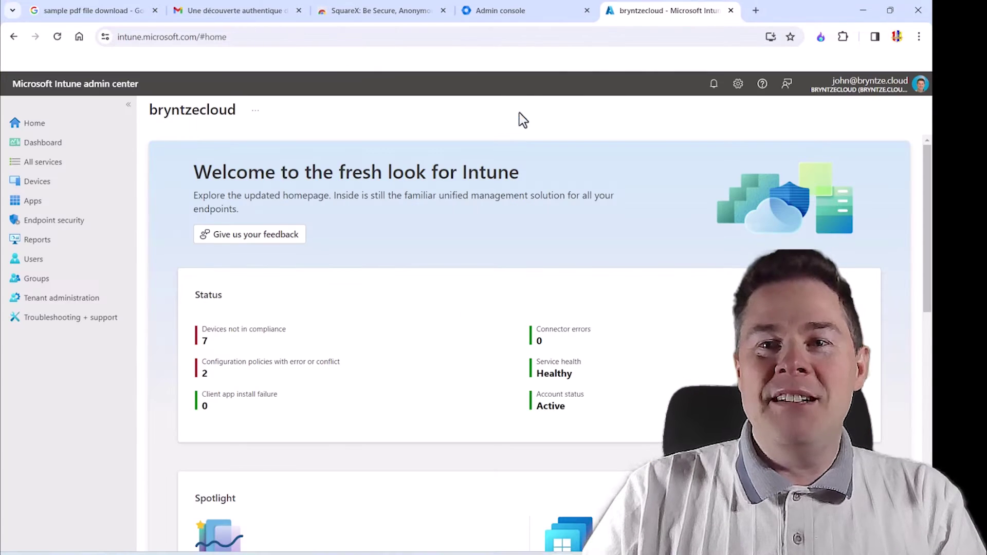
Launch a SquareX disposable browser located in Australia and expand its session controls
click(821, 37)
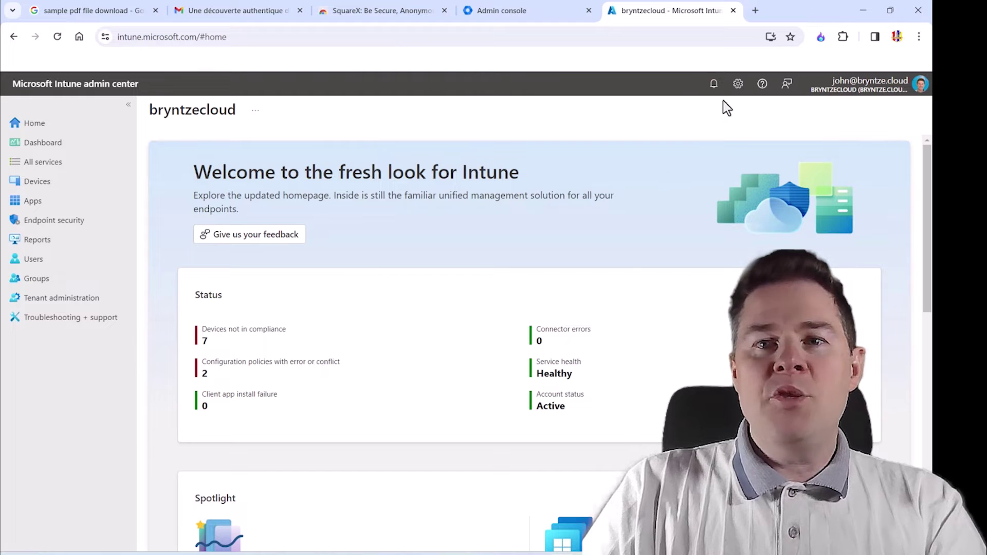
click(821, 37)
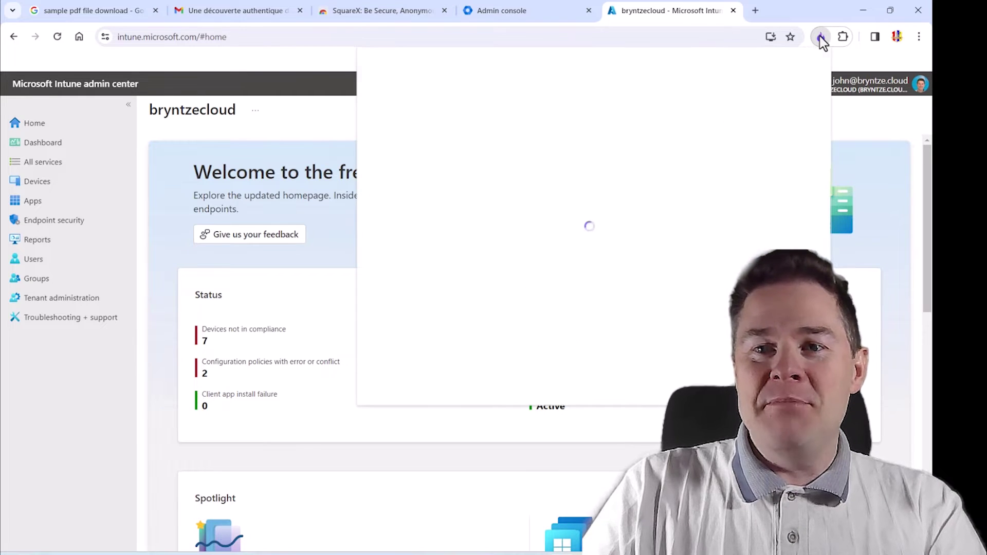
click(779, 109)
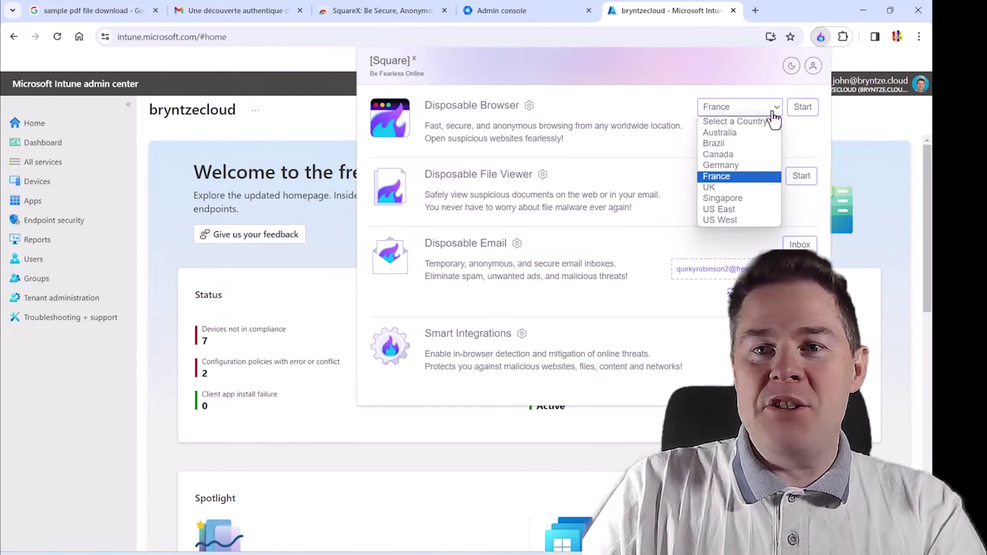
click(733, 135)
click(803, 109)
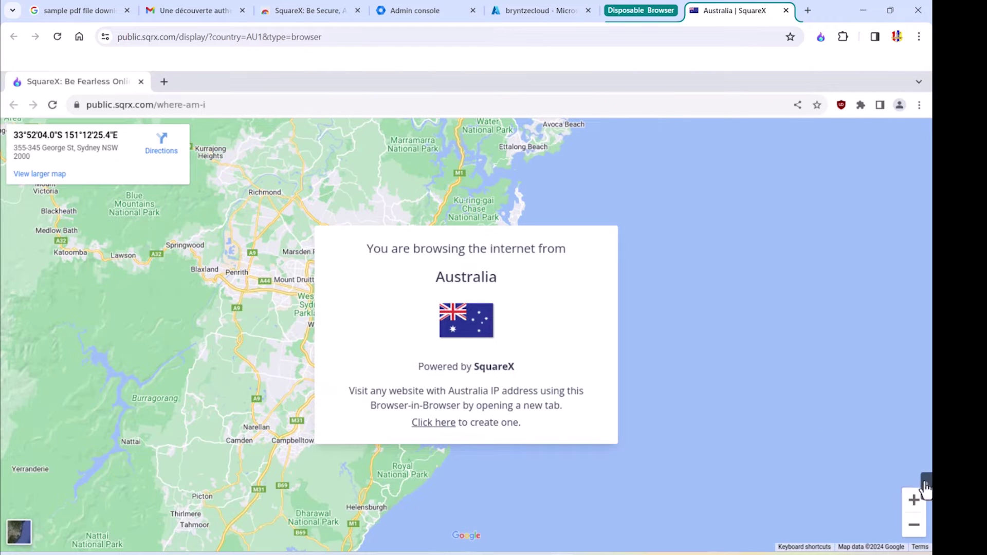
click(927, 492)
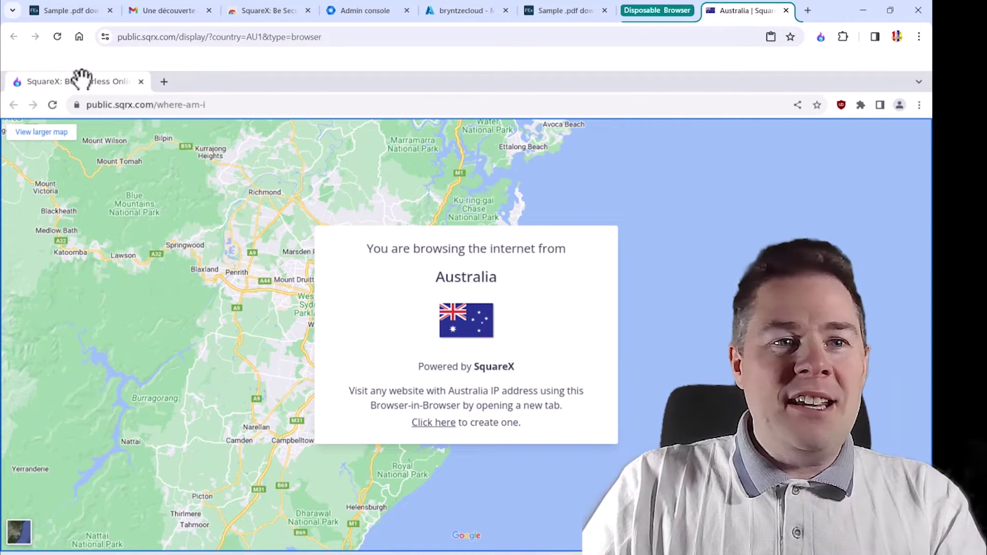
click(72, 16)
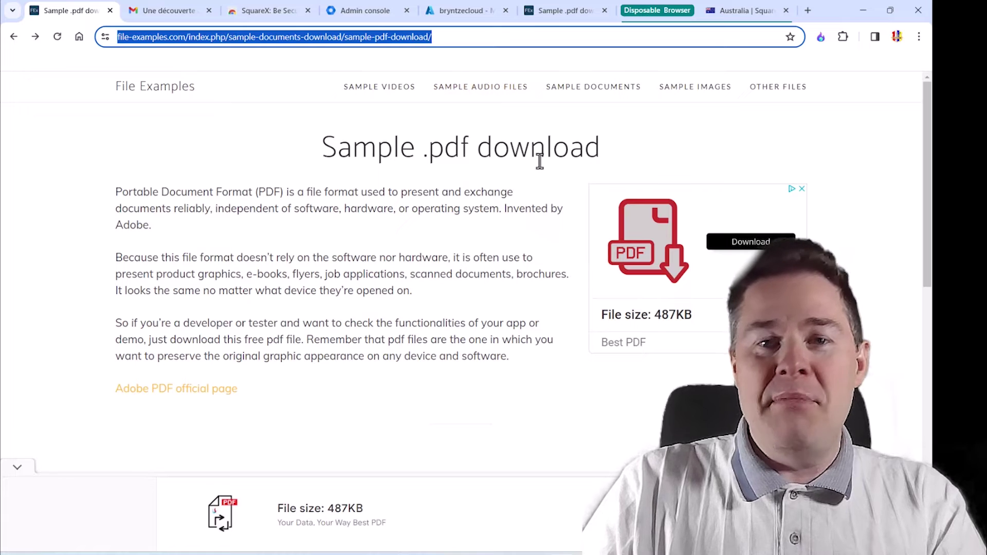
Copy the file-examples.com Sample .pdf download URL and load it in the Australia disposable browser
drag(443, 39, 136, 22)
key(ctrl+c)
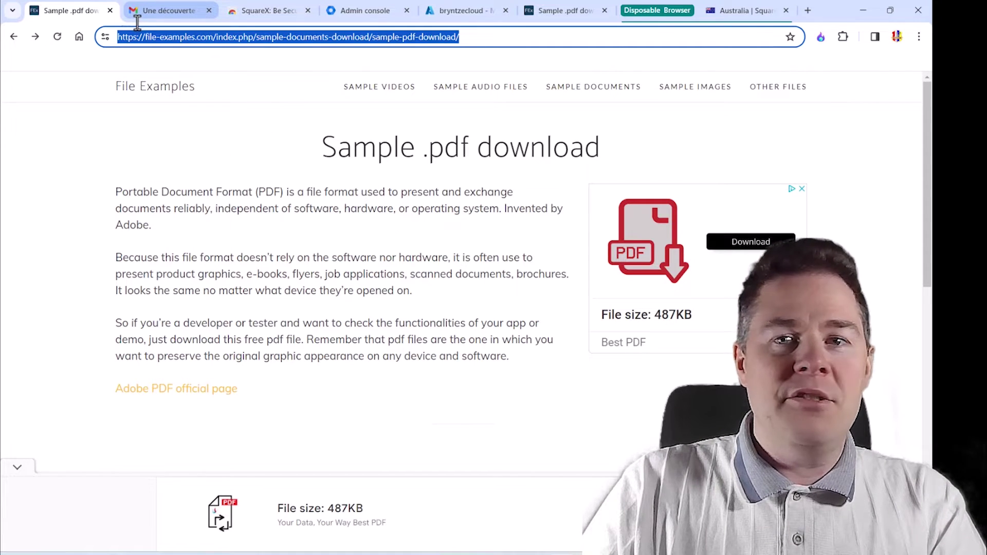
click(745, 12)
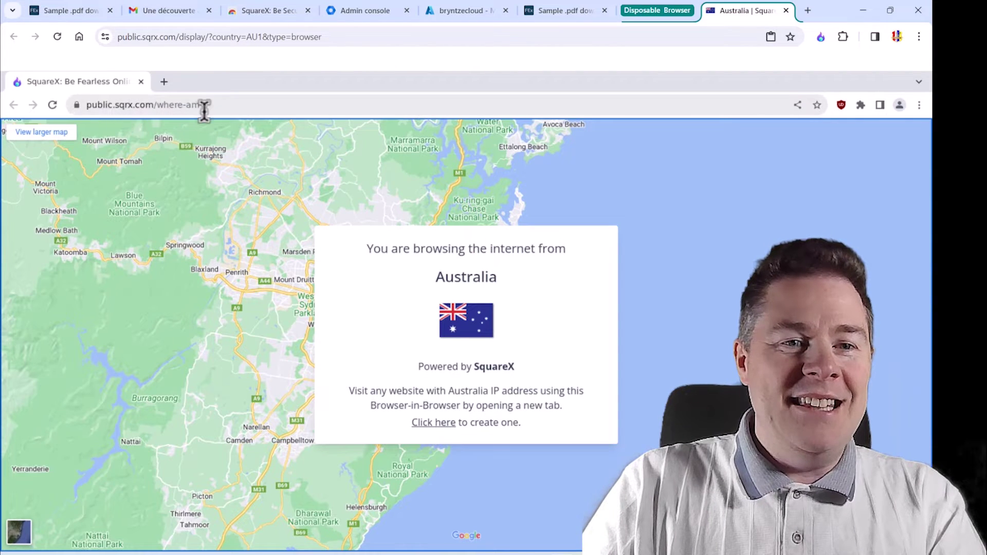
click(77, 105)
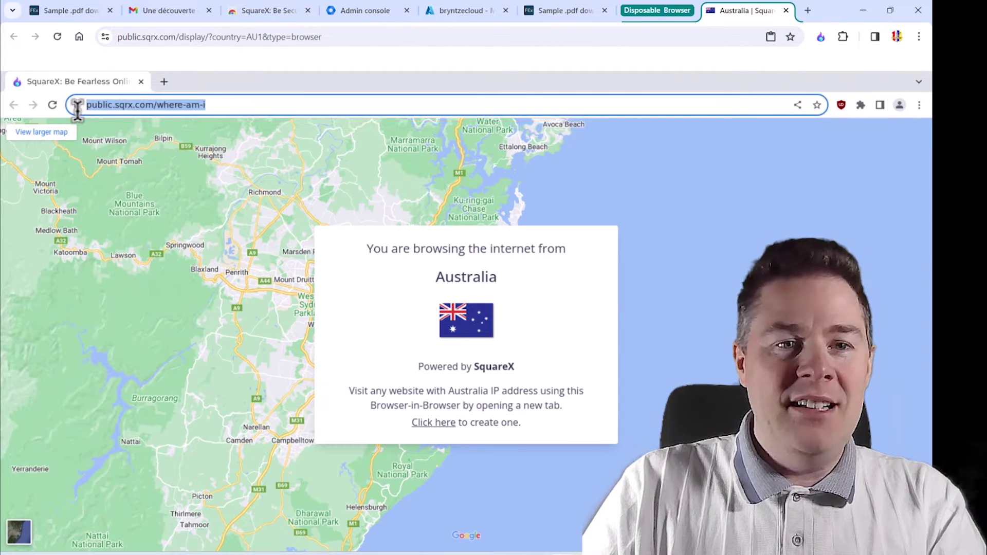
key(ctrl+v)
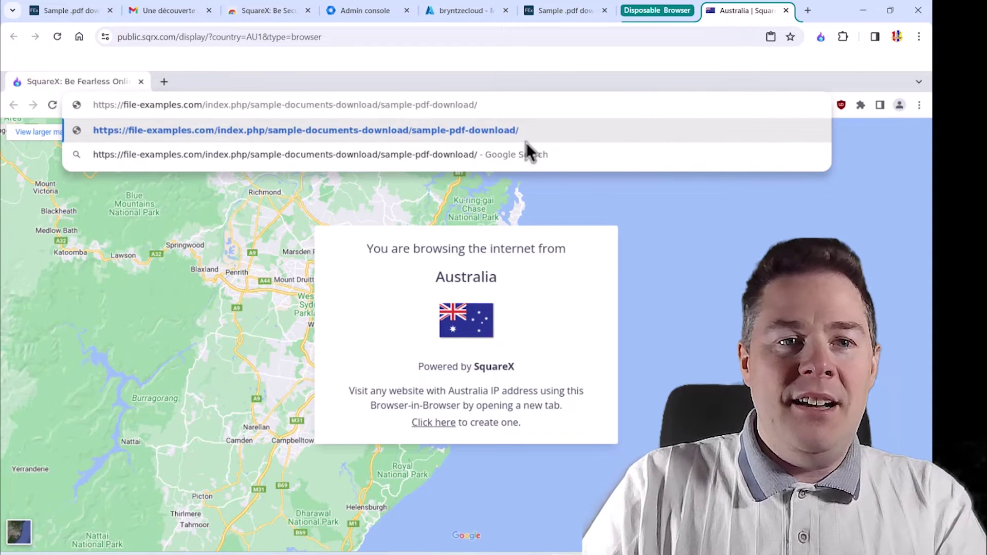
key(Return)
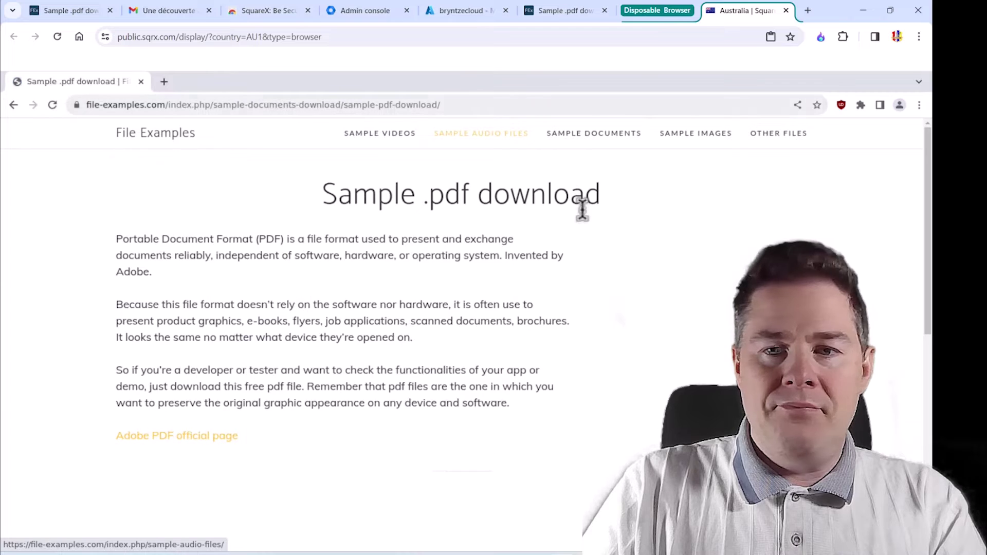
Download the 150 kB sample PDF from the file-examples table inside the Australia session
scroll(615, 307, down, 15)
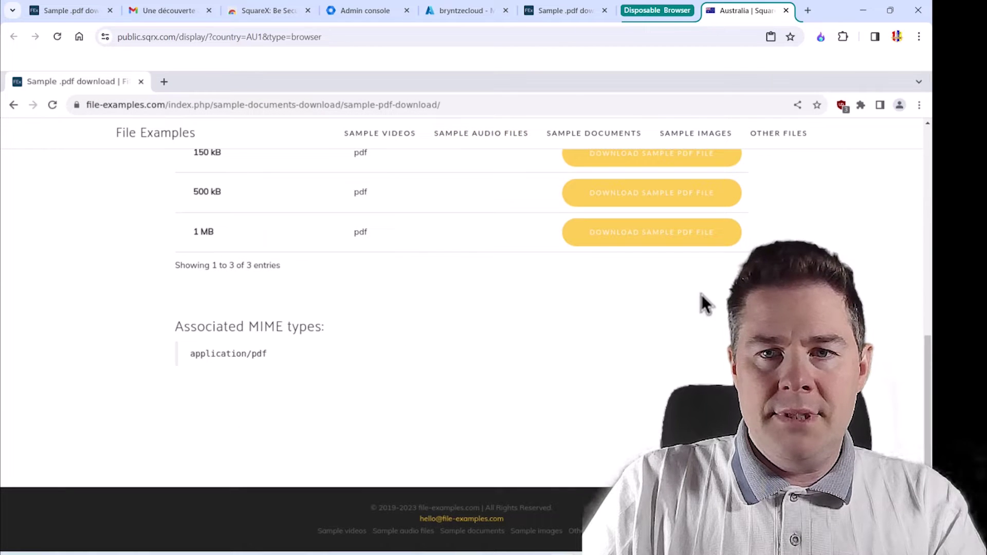
scroll(701, 295, up, 3)
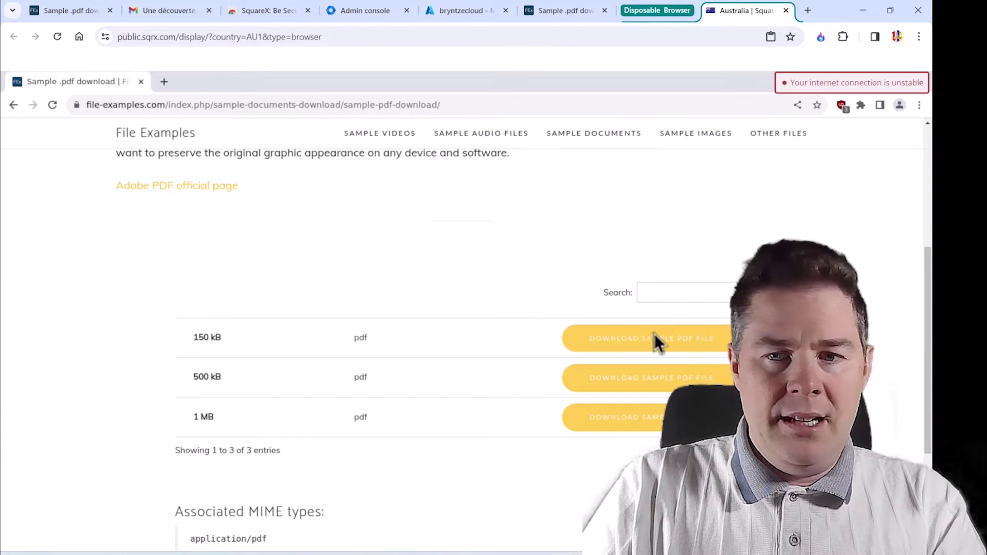
click(632, 348)
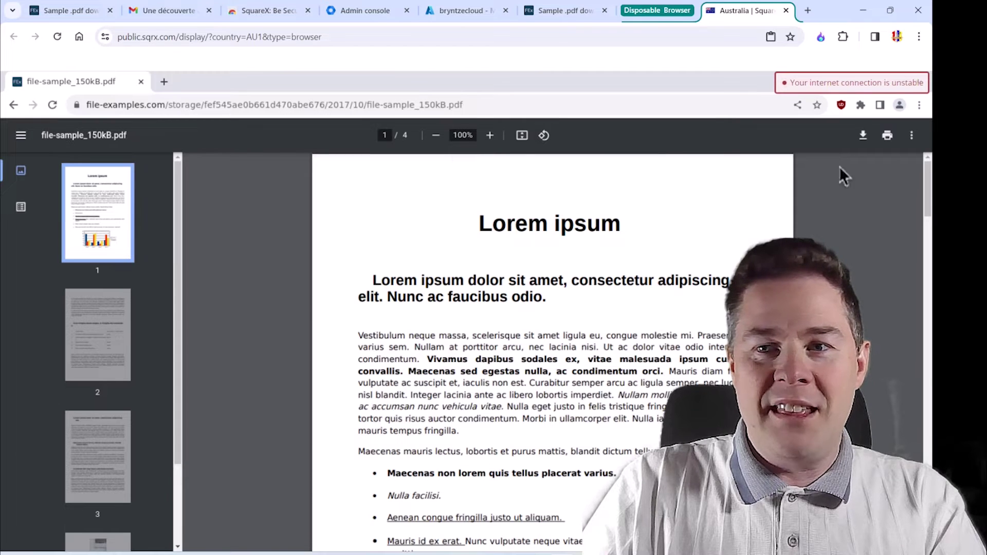
Send the sample PDF to the SquareX Disposable File Viewer and maximize the viewer window
click(864, 136)
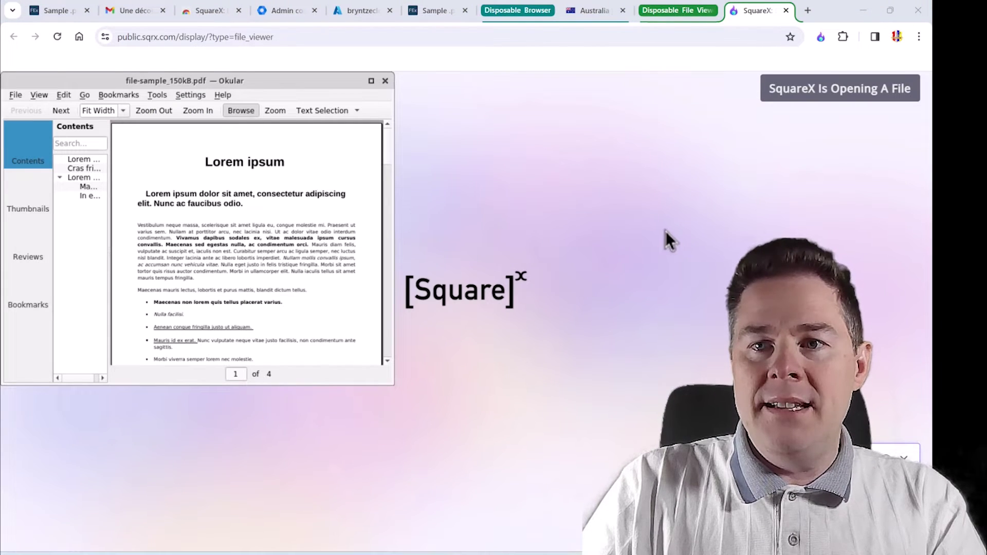
click(821, 37)
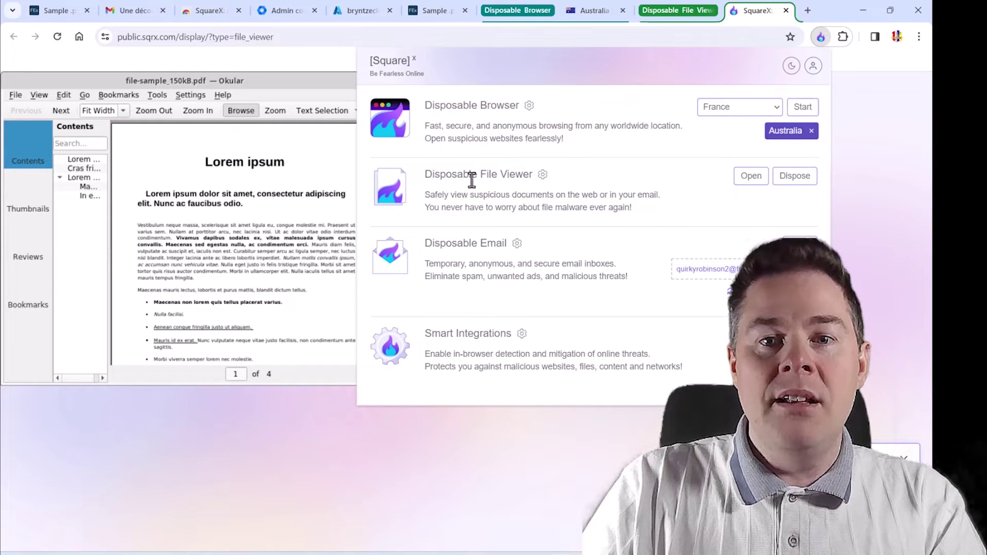
click(482, 467)
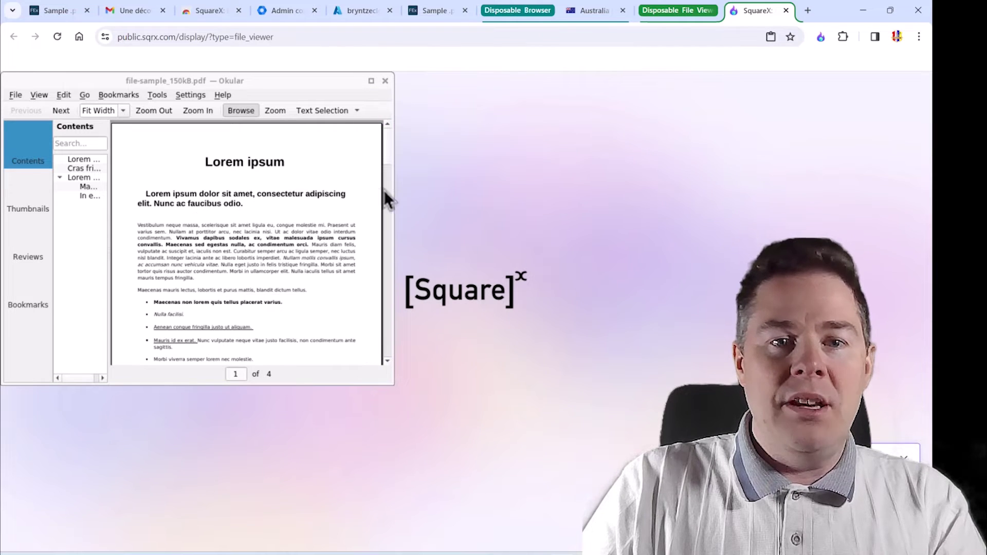
drag(387, 189, 389, 254)
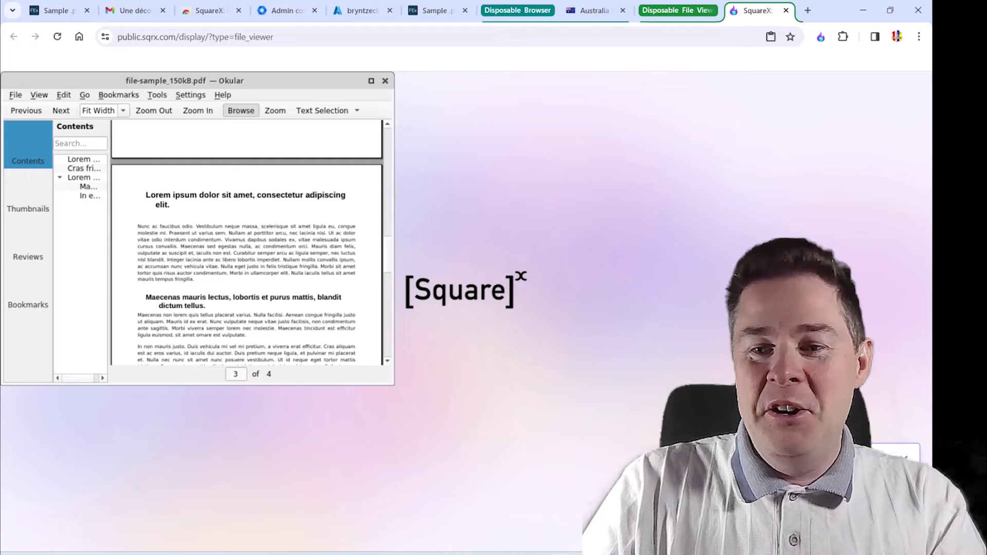
click(373, 81)
Jump to the 'In eleifend velit vitae libero' section on page 3 and dismiss the bookmark menu
scroll(481, 320, down, 3)
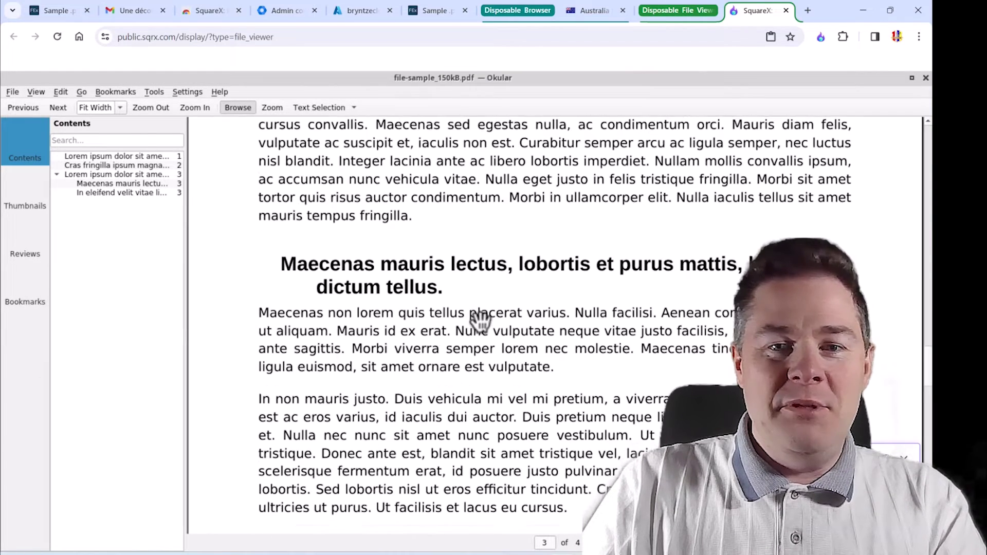
scroll(481, 320, down, 6)
click(126, 193)
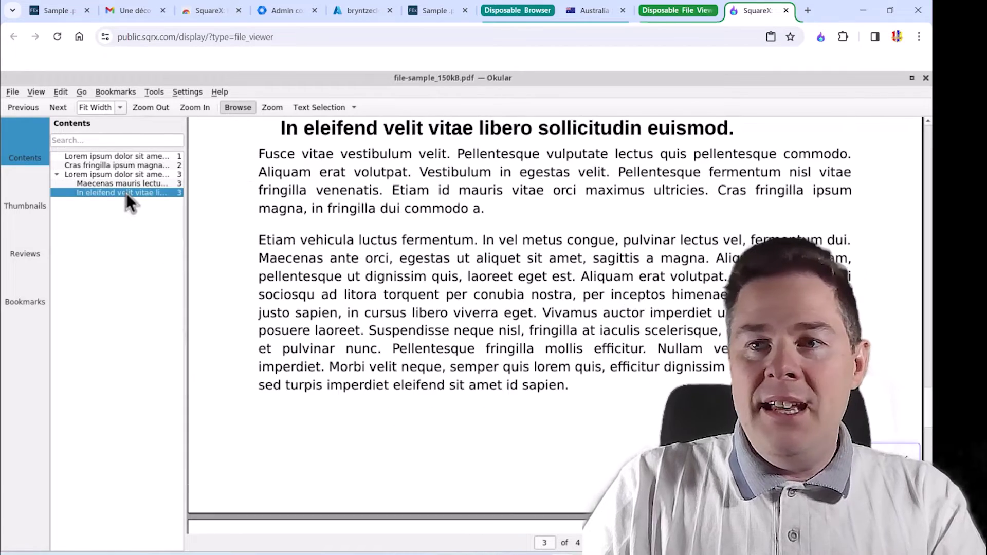
right_click(645, 288)
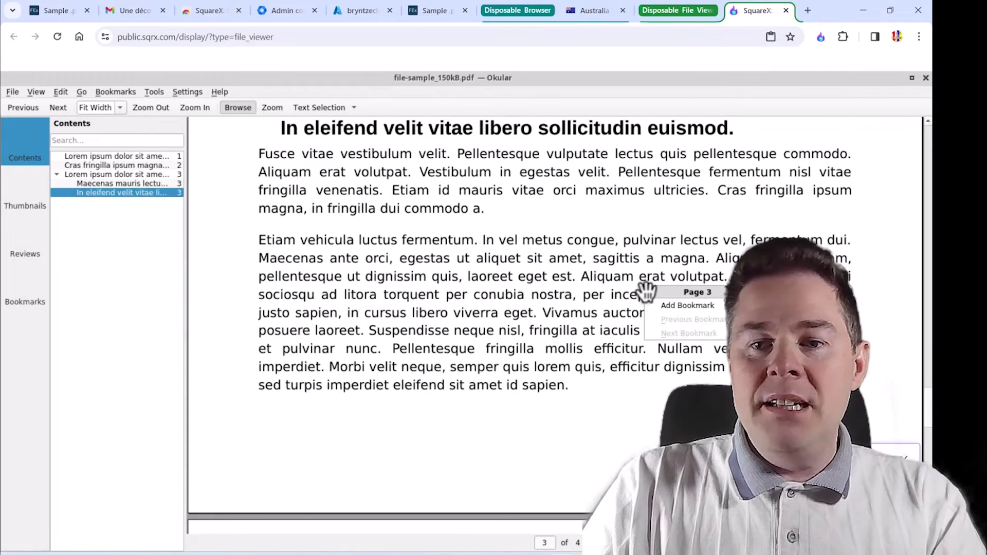
click(704, 223)
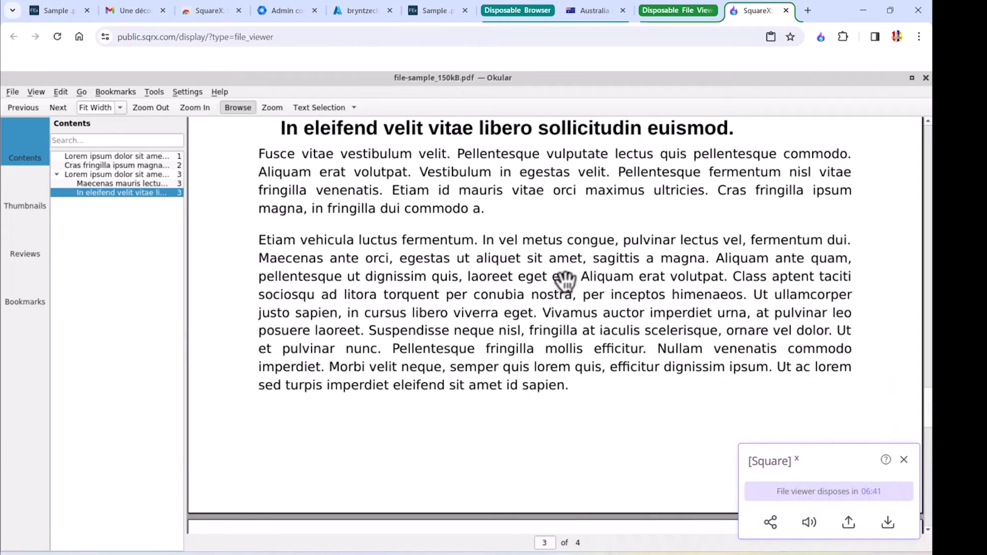
Download file-sample_150kB.pdf from the disposable viewer to the local computer
click(888, 524)
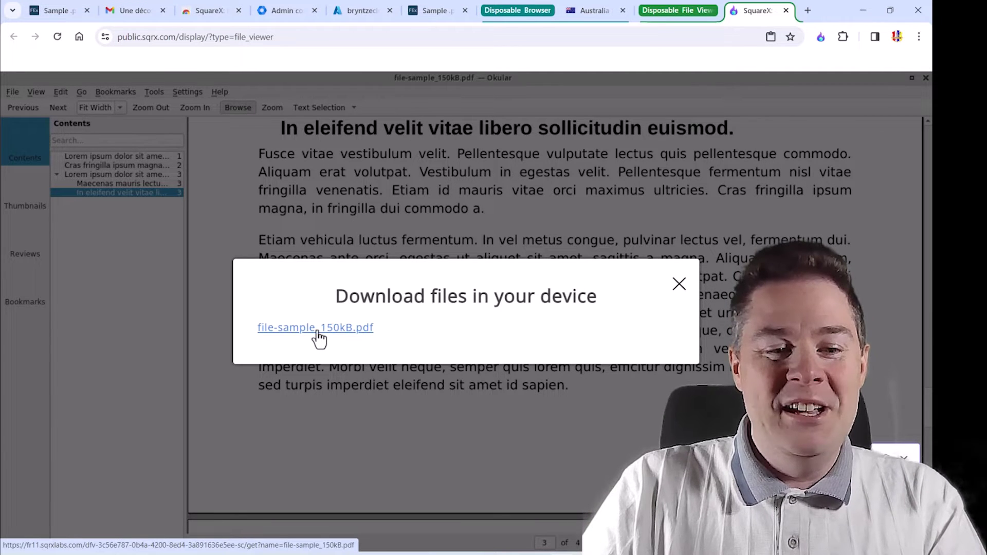
click(319, 335)
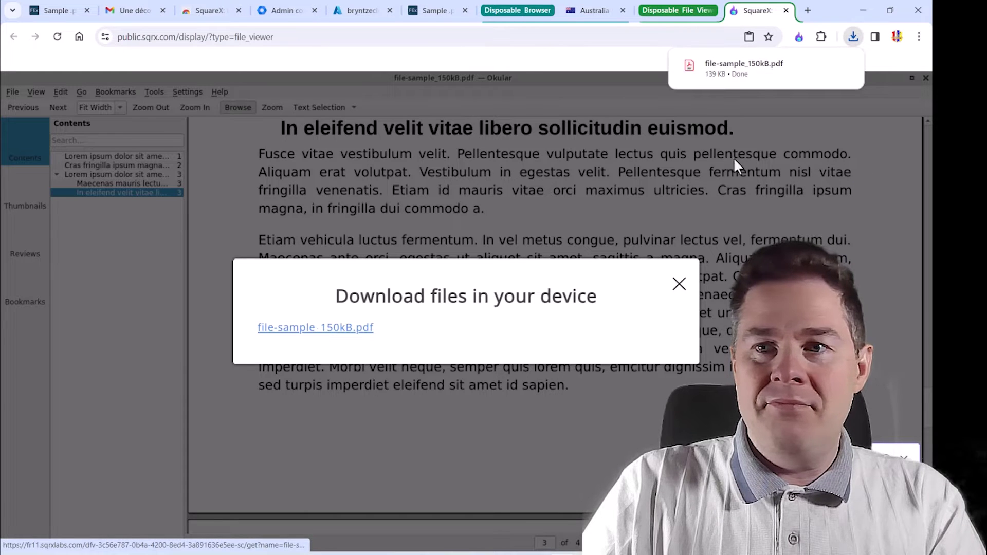
mouse_move(798, 70)
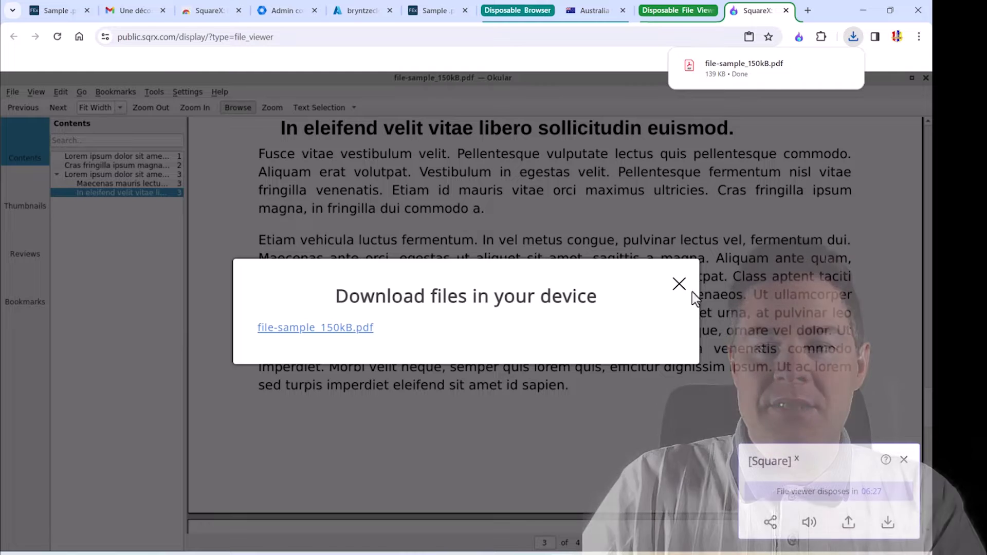
click(679, 285)
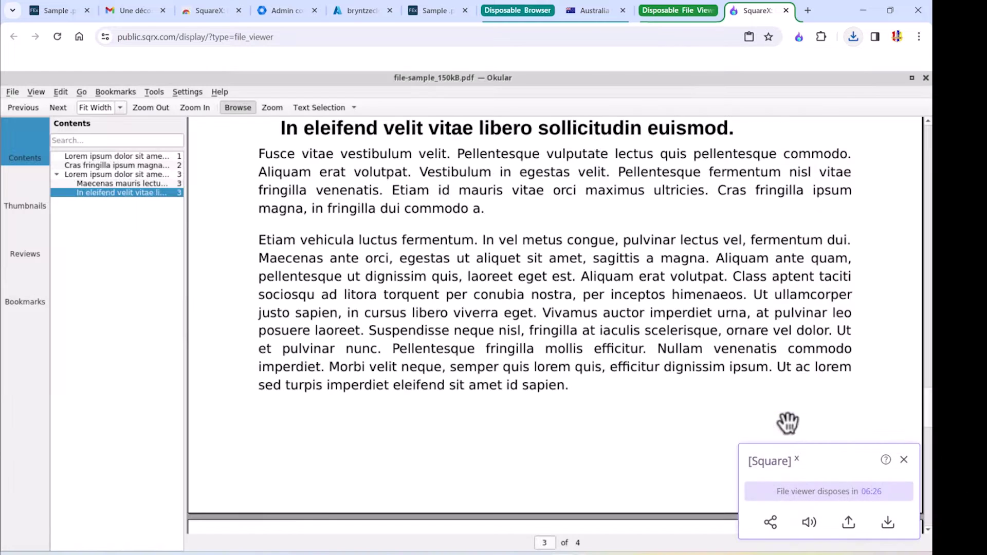
Open the Upload File picker, cancel it without uploading, and bring up the SquareX panel
click(847, 529)
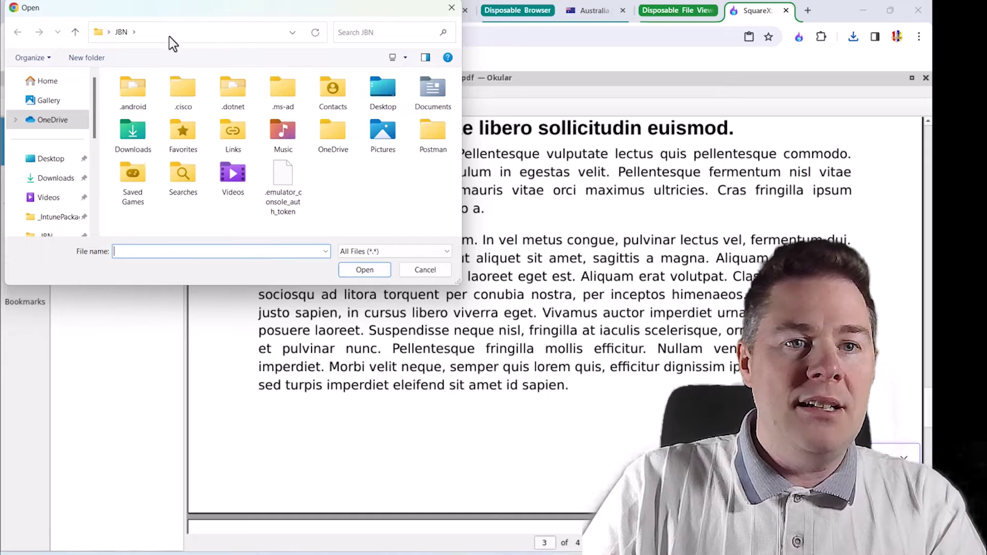
drag(179, 18, 276, 112)
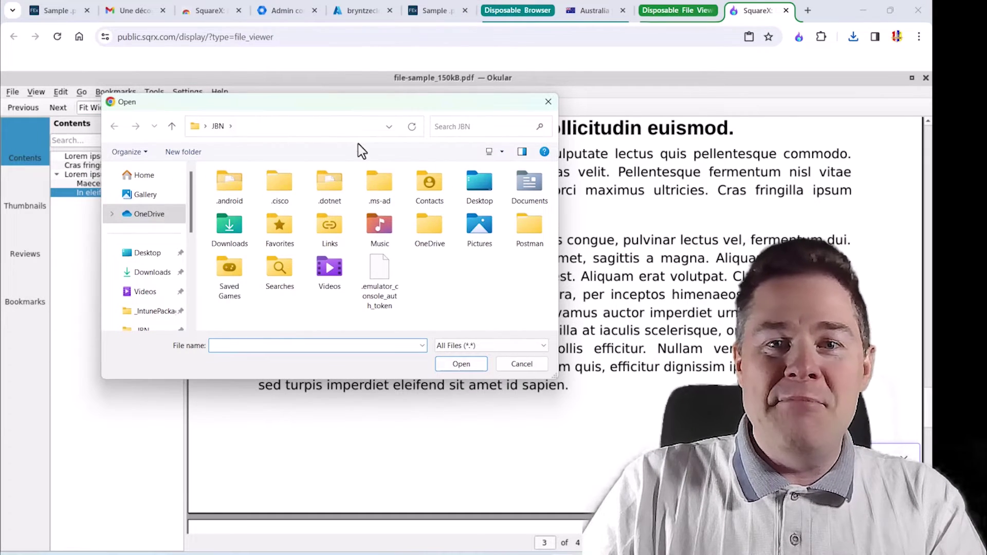
click(548, 102)
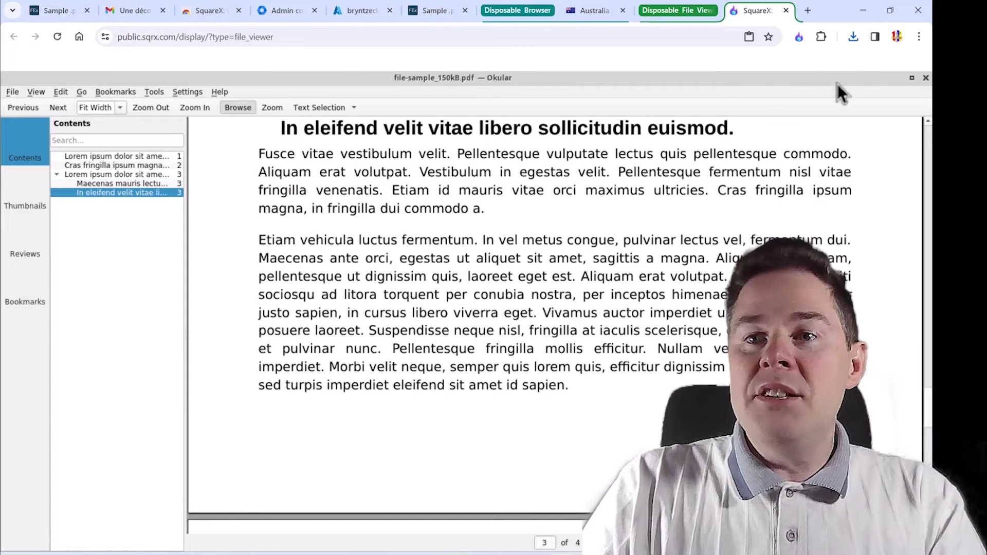
click(799, 37)
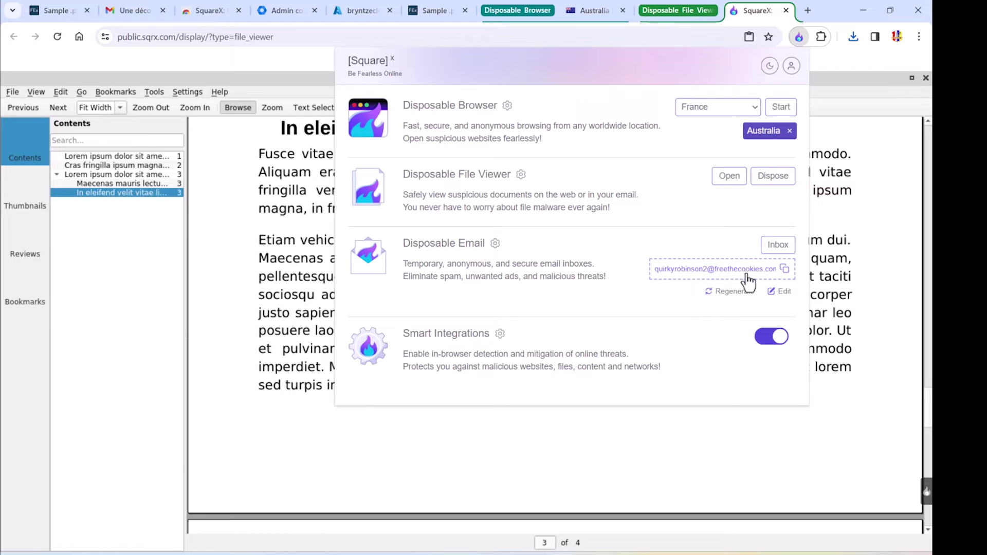
Check the disposable inbox, then generate a new disposable email address
click(778, 246)
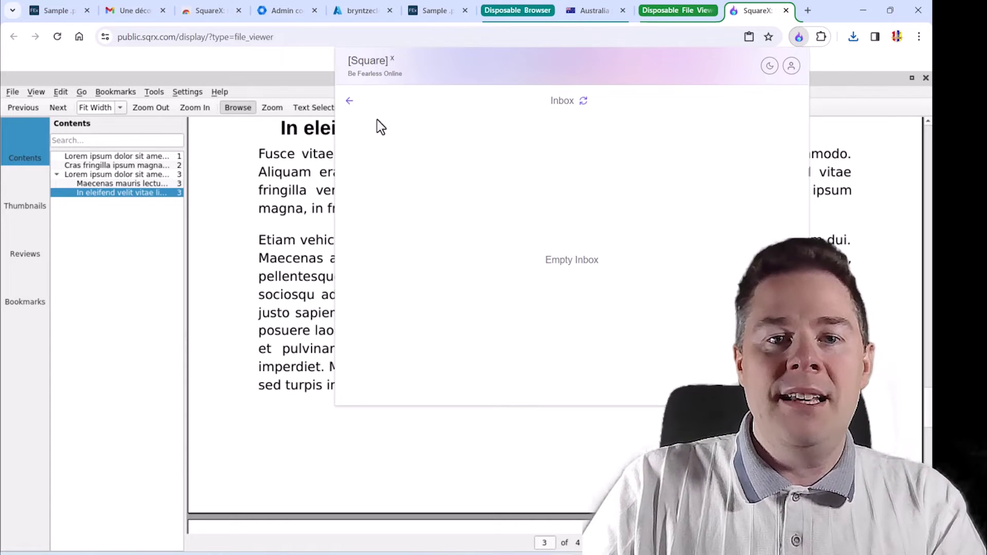
click(349, 102)
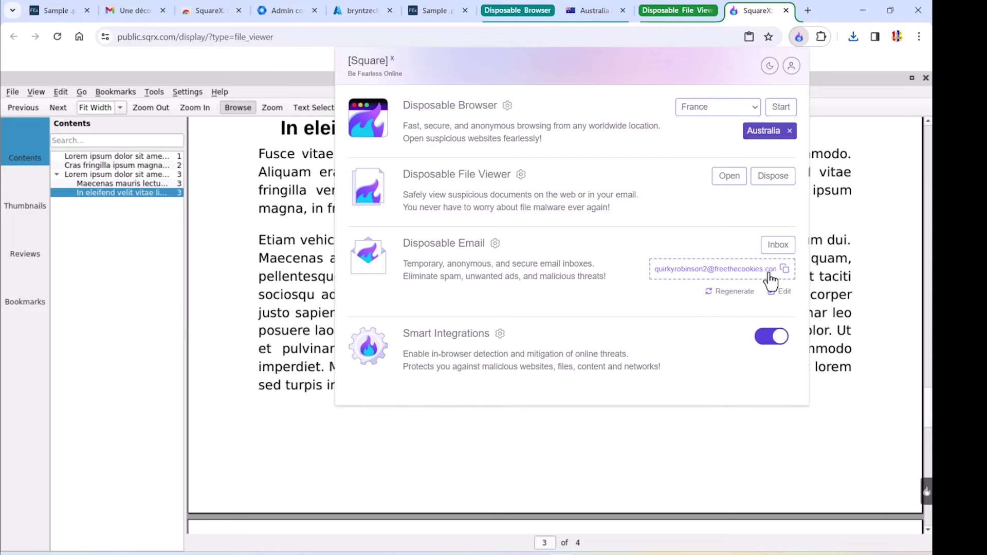
click(722, 295)
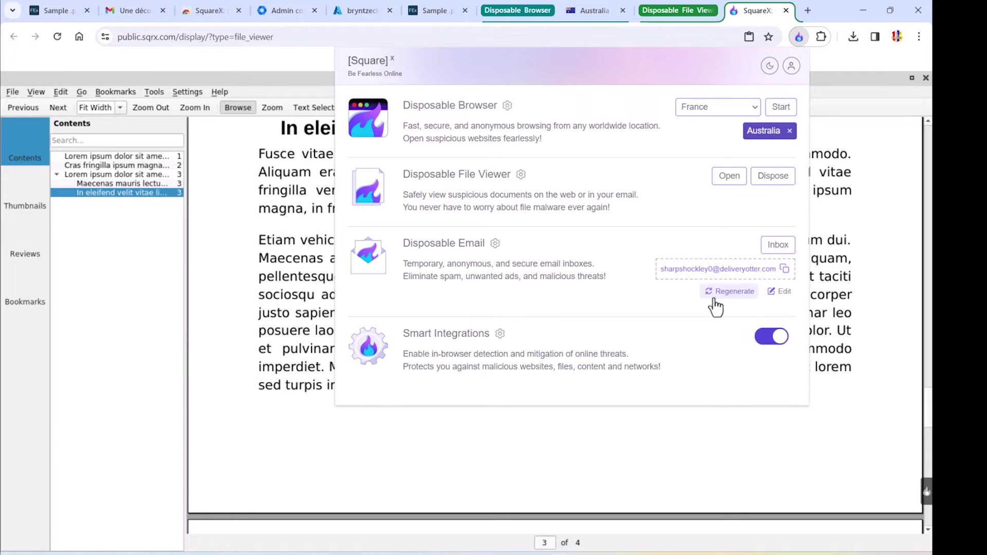
Change the disposable address to a custom mailbox name on typingsquirrel.com
click(782, 294)
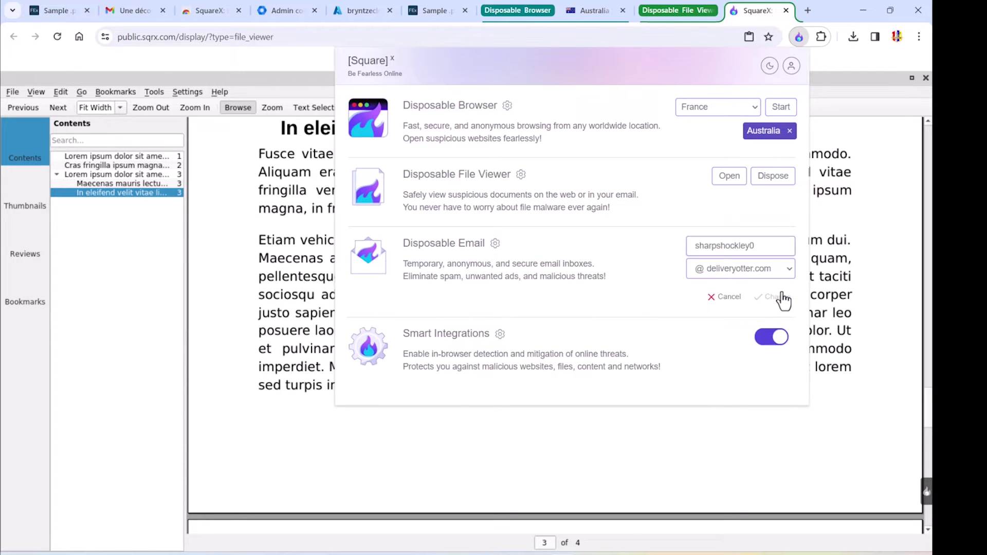
click(788, 277)
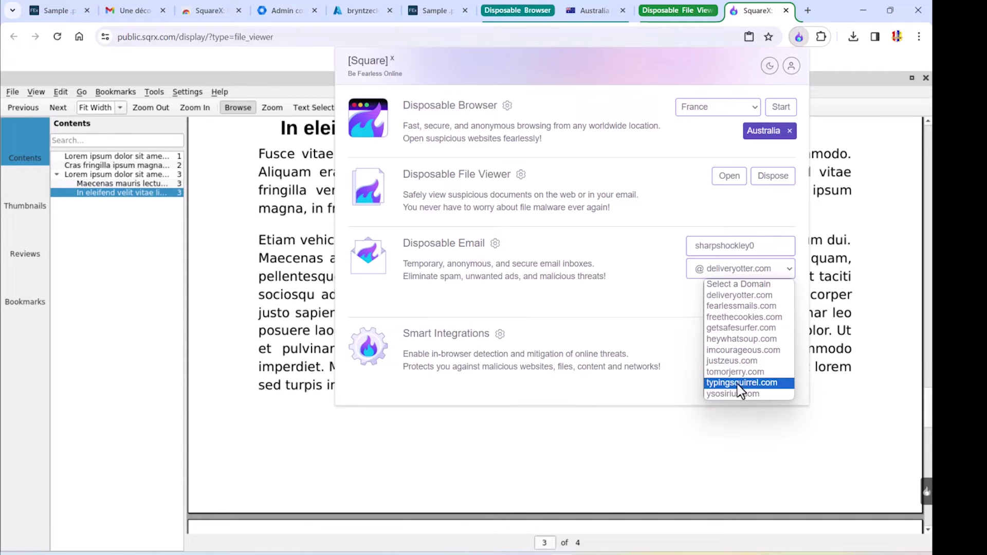
click(723, 383)
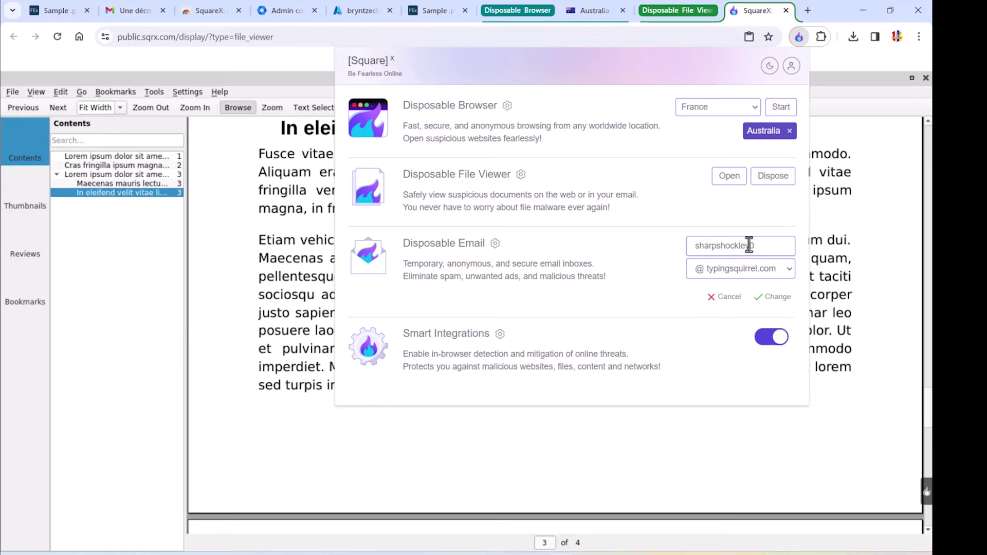
drag(742, 245, 677, 245)
text(JBN)
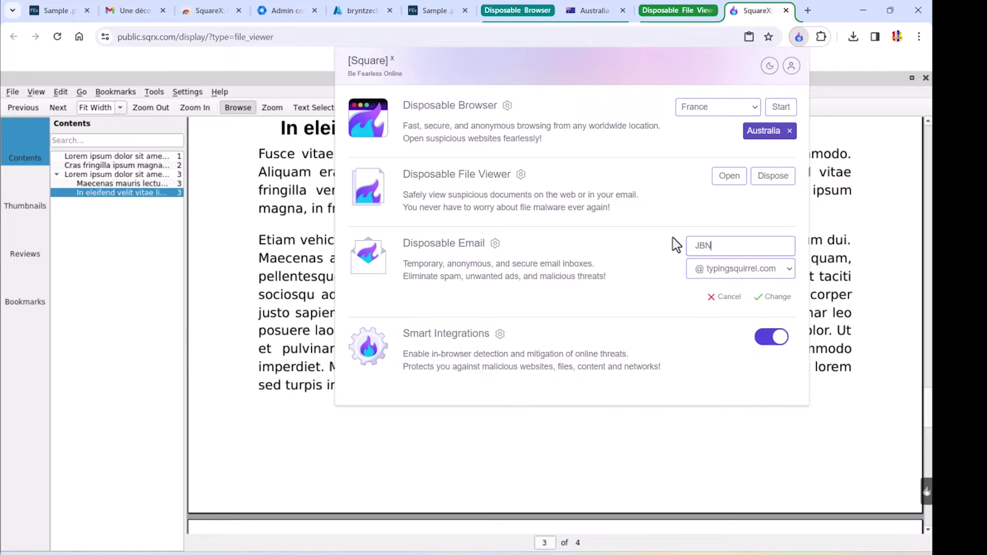
click(775, 298)
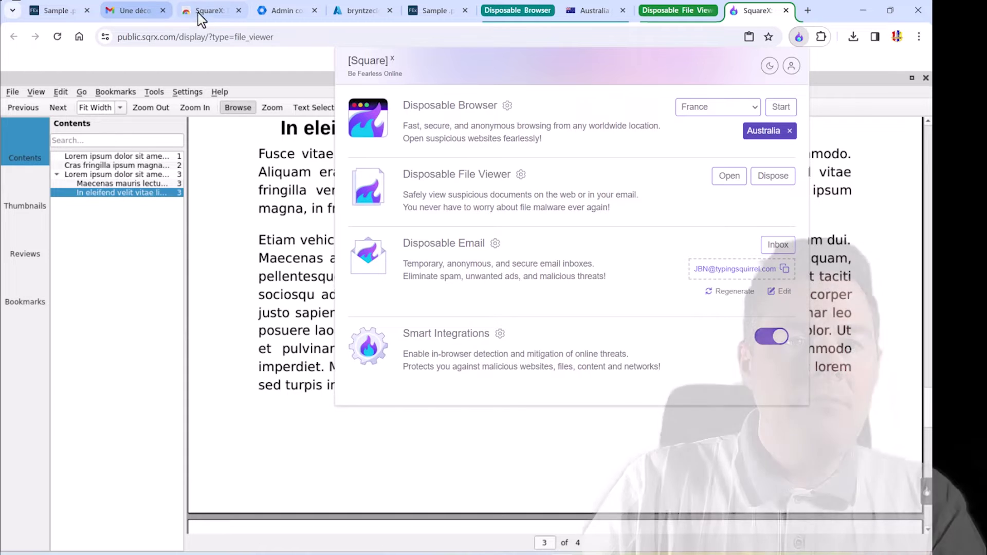
Compose a Gmail message to the disposable address with subject 'Please validate your email before download this cool Intune PDF'
click(143, 13)
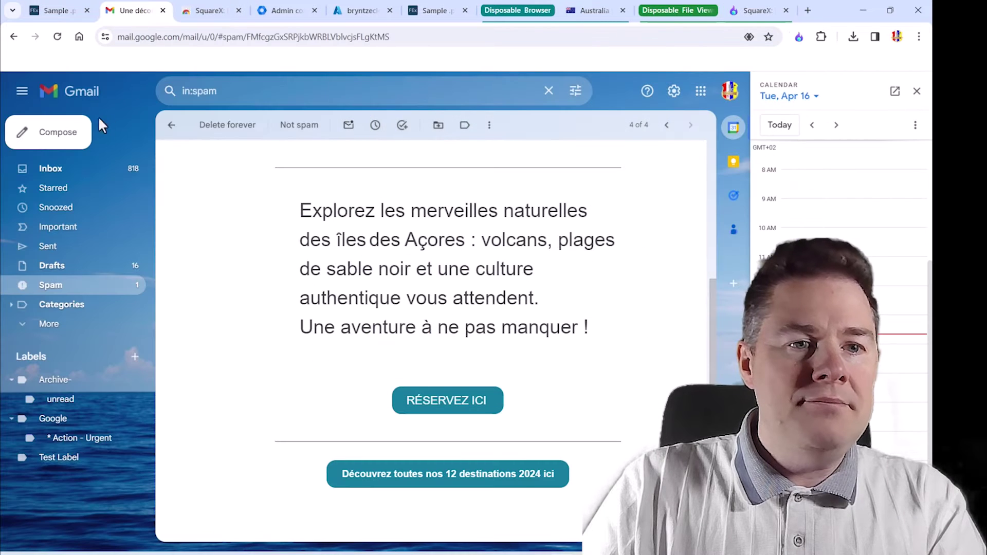
click(52, 142)
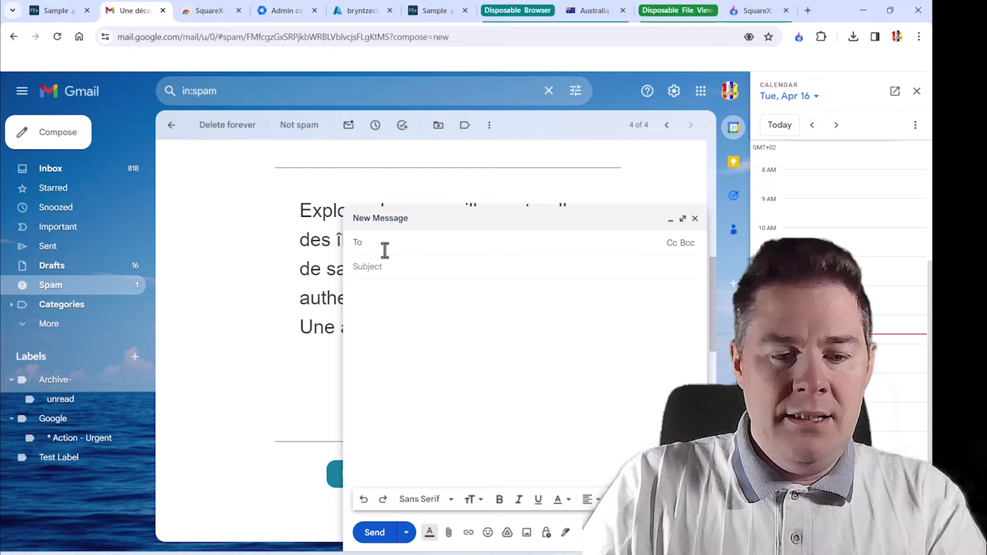
key(ctrl+v)
key(Tab)
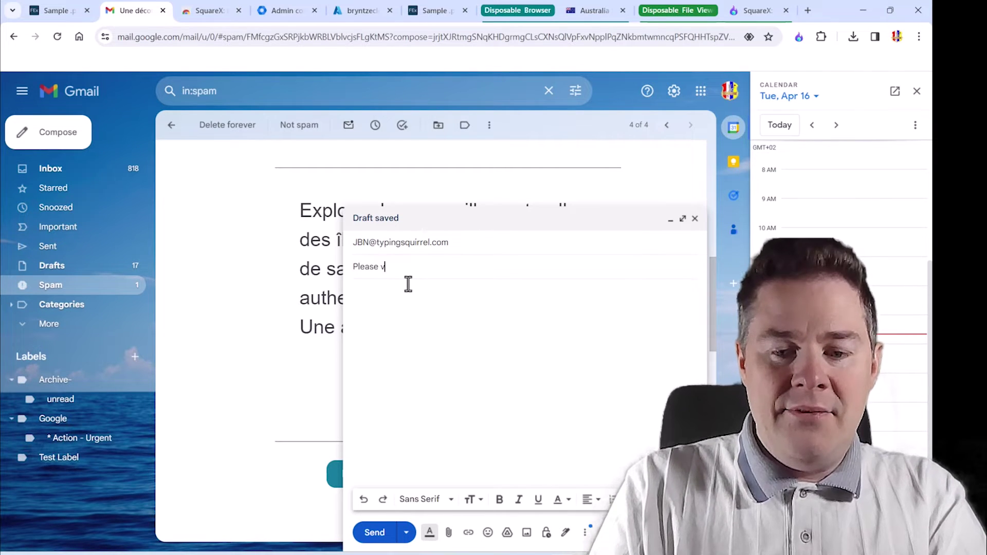
text(Please validate your email before download this cool Intune PDF)
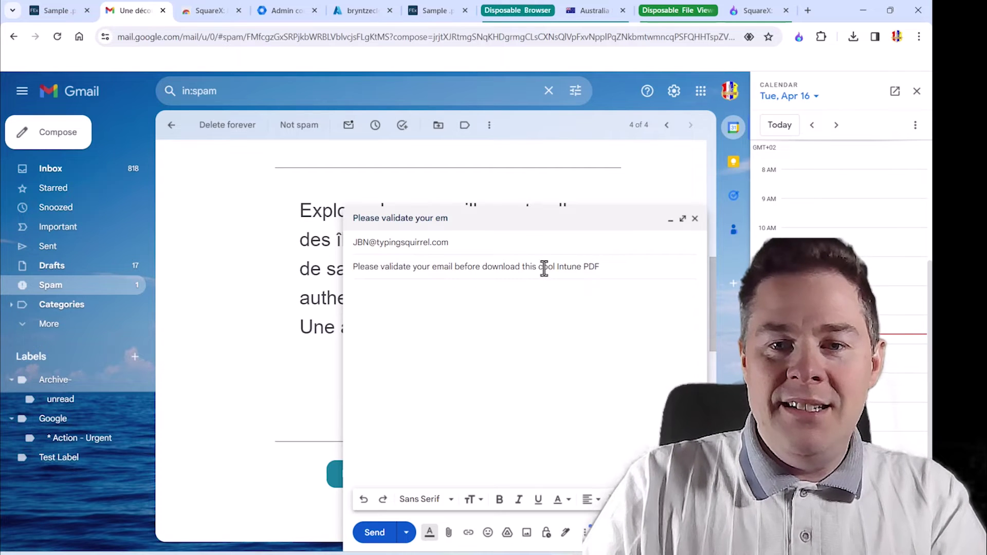
Copy the subject into the message body and send the email
drag(602, 267, 342, 288)
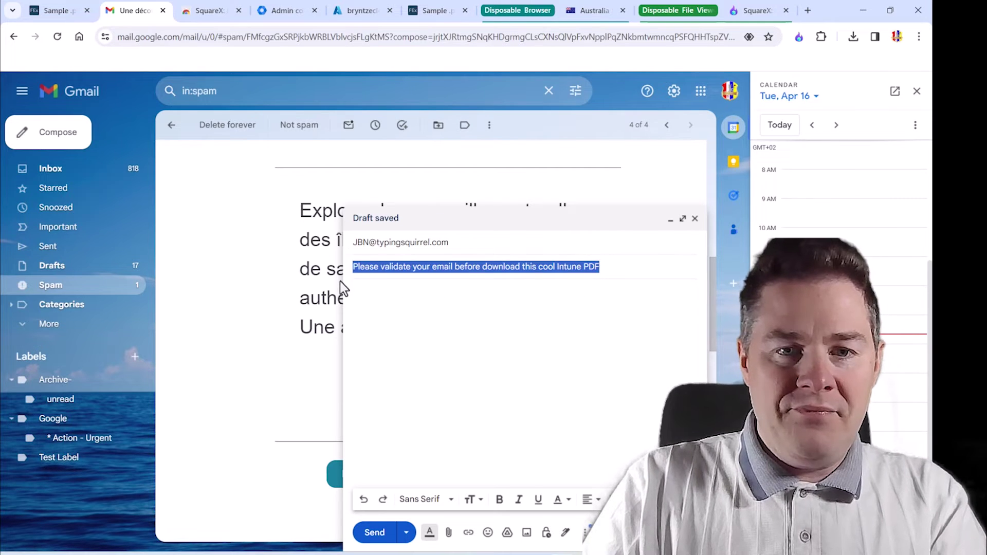
key(ctrl+c)
click(375, 313)
key(ctrl+v)
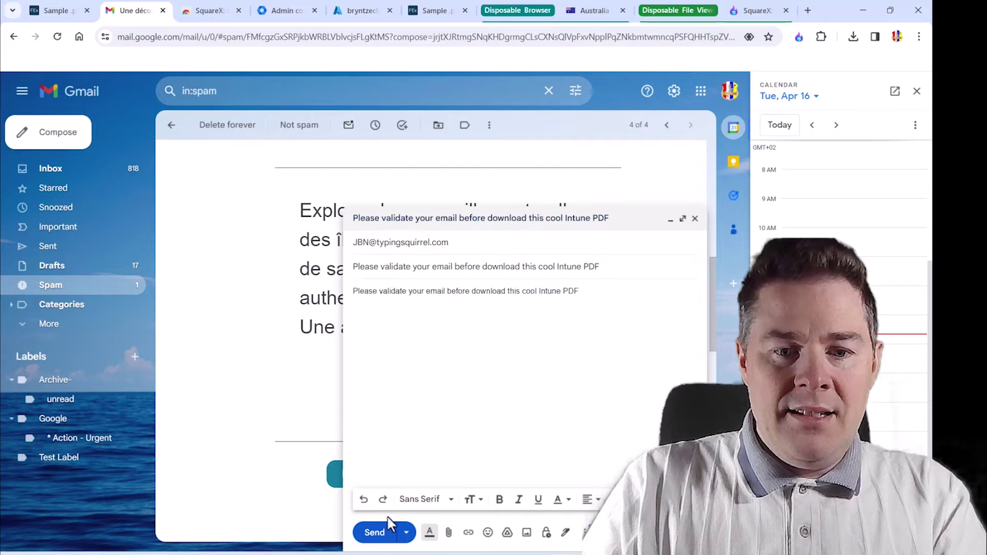
click(375, 532)
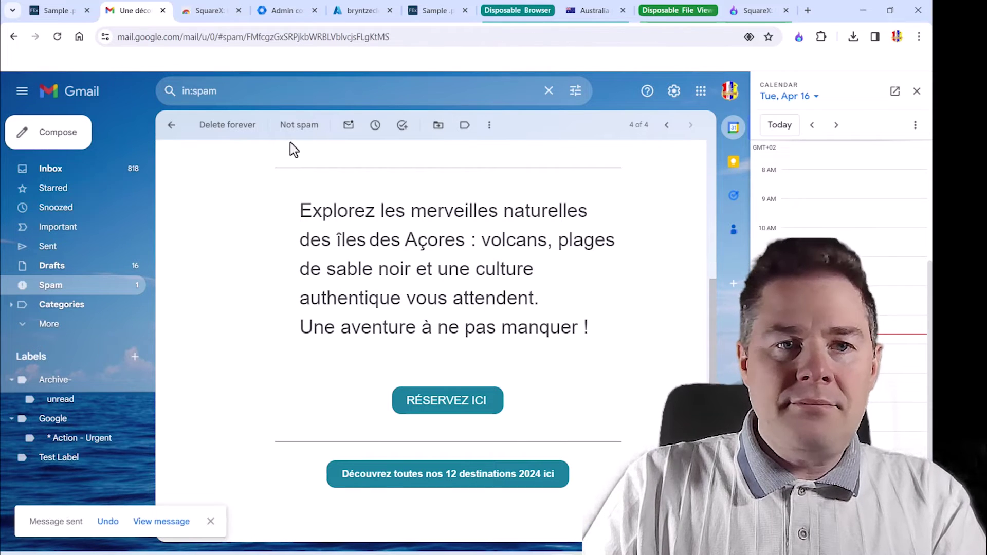
Refresh SquareX's disposable inbox, read the validation email, then close the panel over the PDF
click(753, 12)
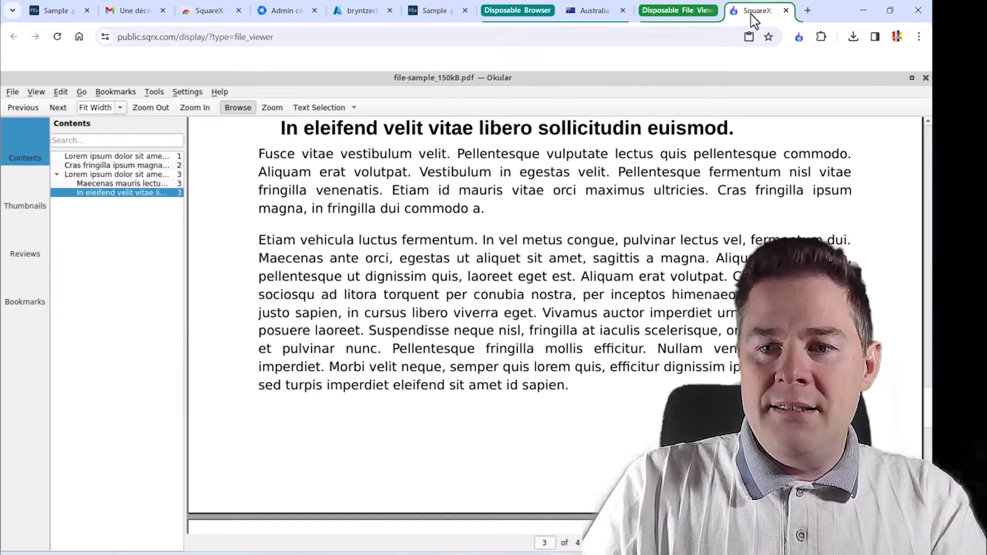
click(799, 37)
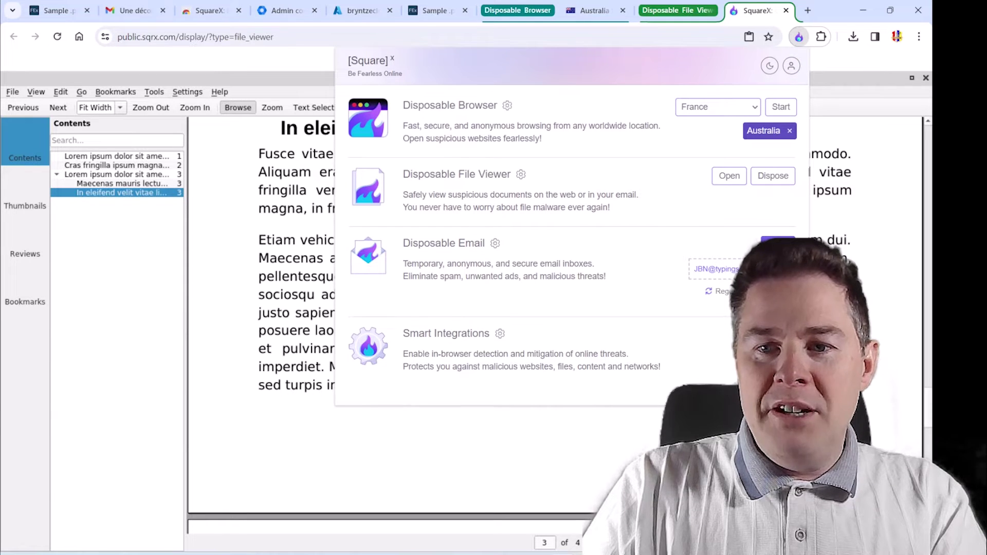
click(777, 243)
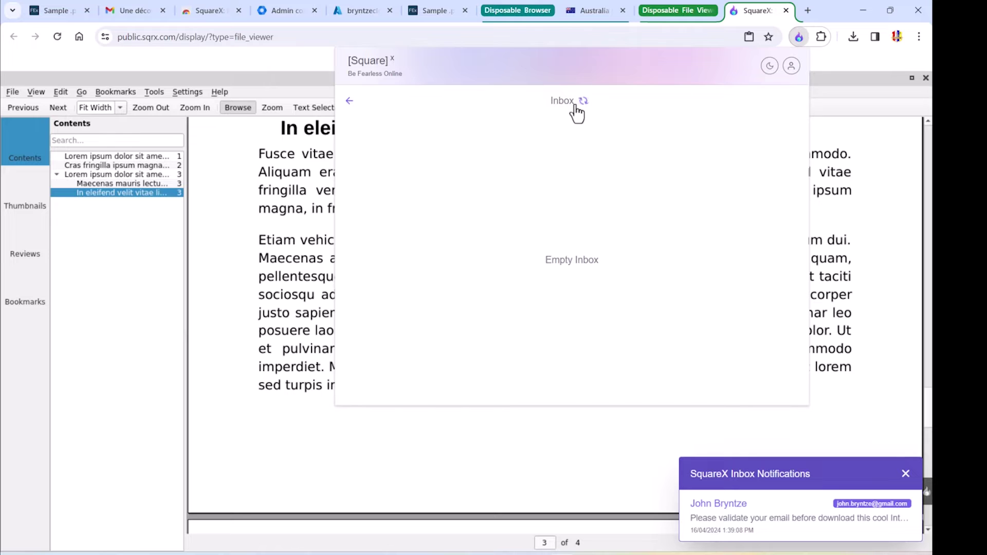
click(575, 106)
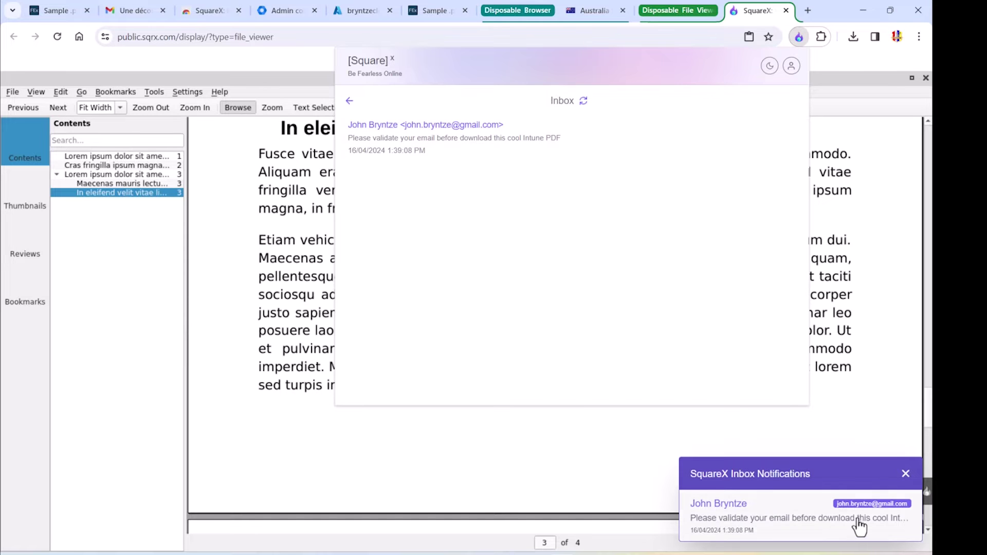
click(409, 134)
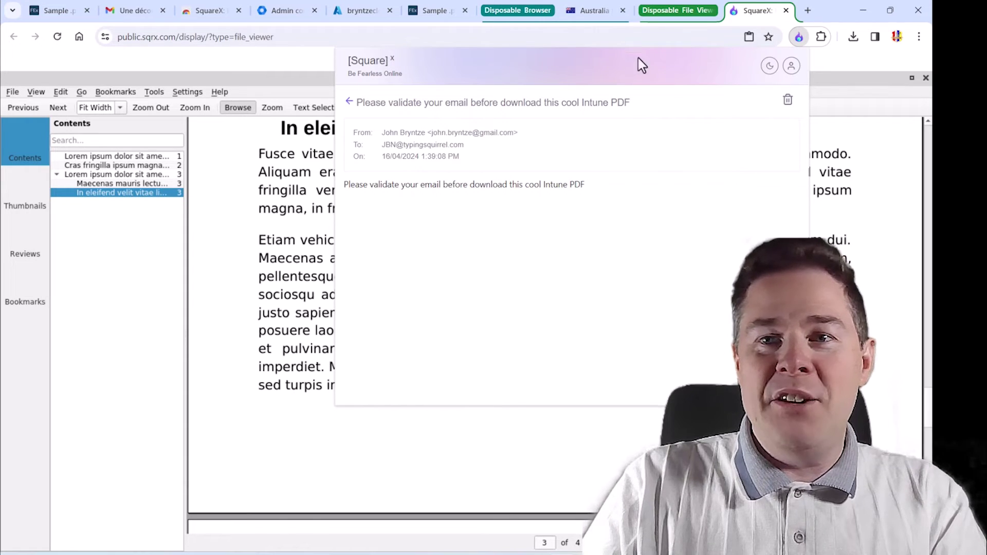
click(749, 15)
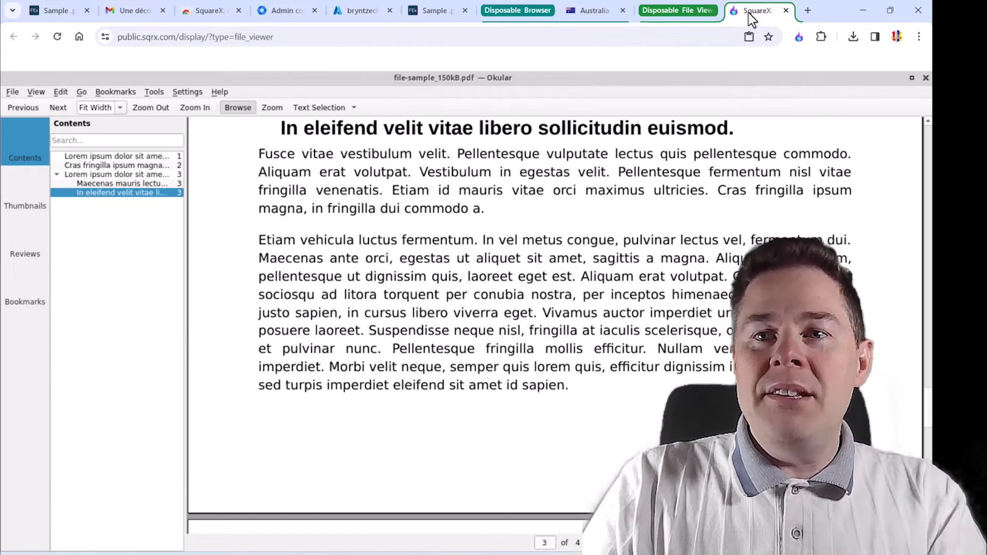
Review SquareX's disposable tools list, then return to its Chrome Web Store listing
click(799, 38)
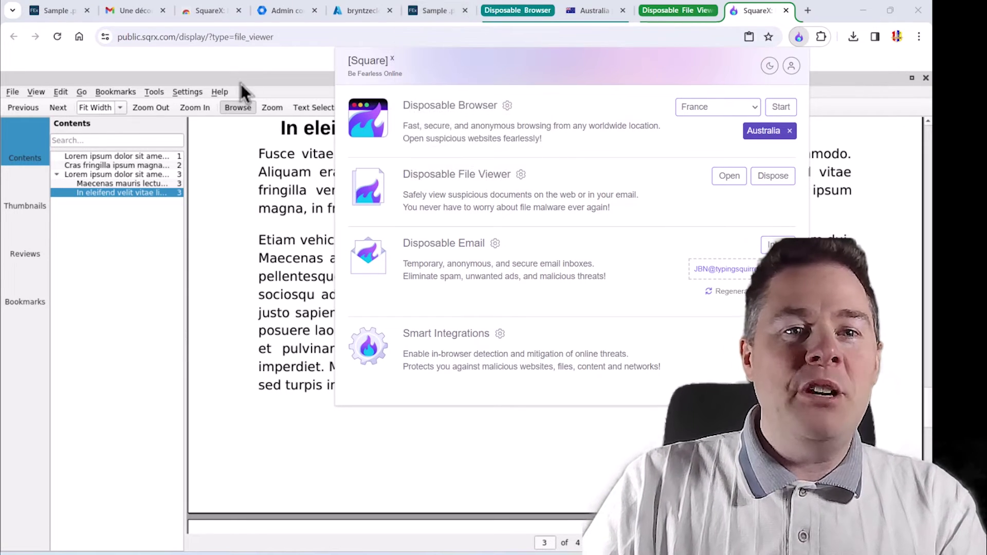
click(209, 15)
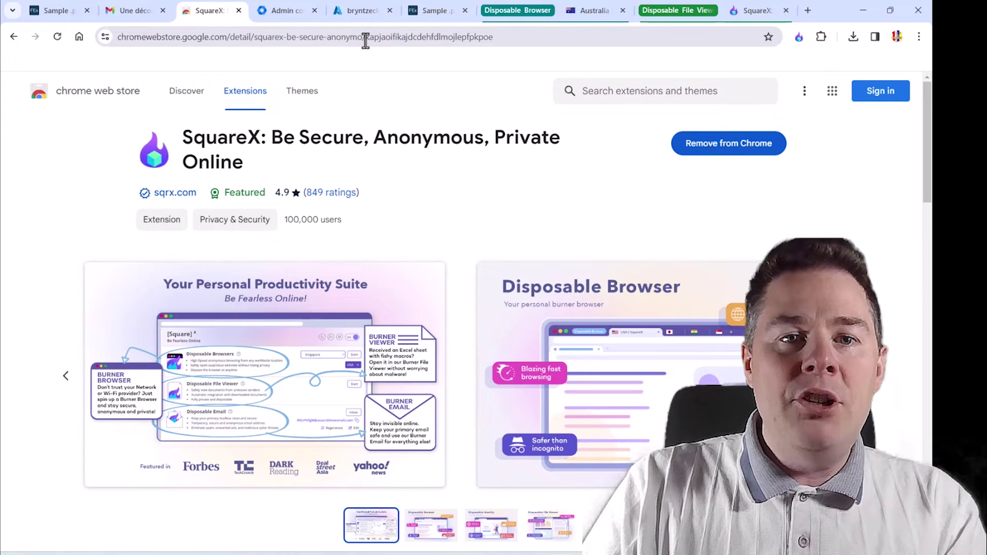
Grab the extension ID kapjaoifikajdcdehfdlmojlepfpkpoe from the URL, then go to the Admin console
drag(365, 41, 517, 49)
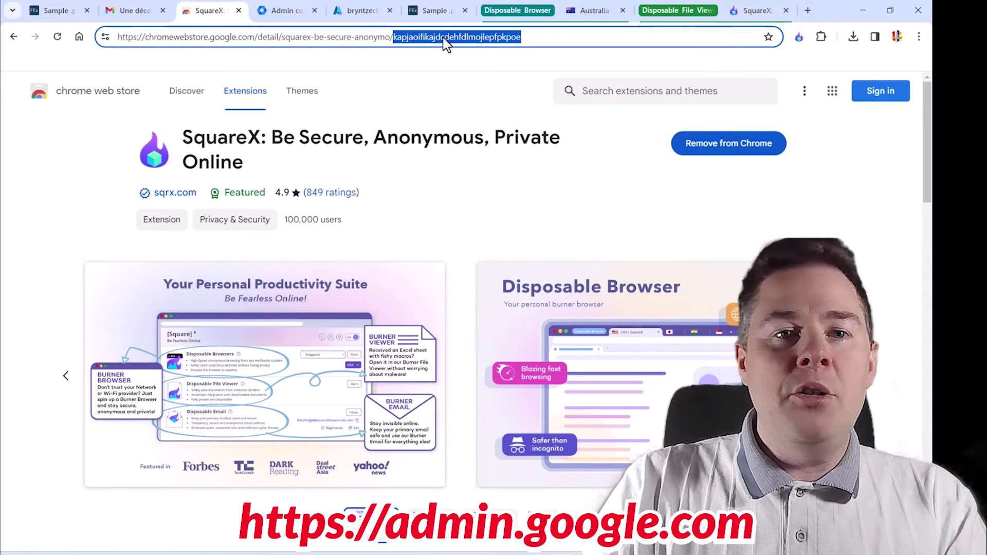
click(285, 16)
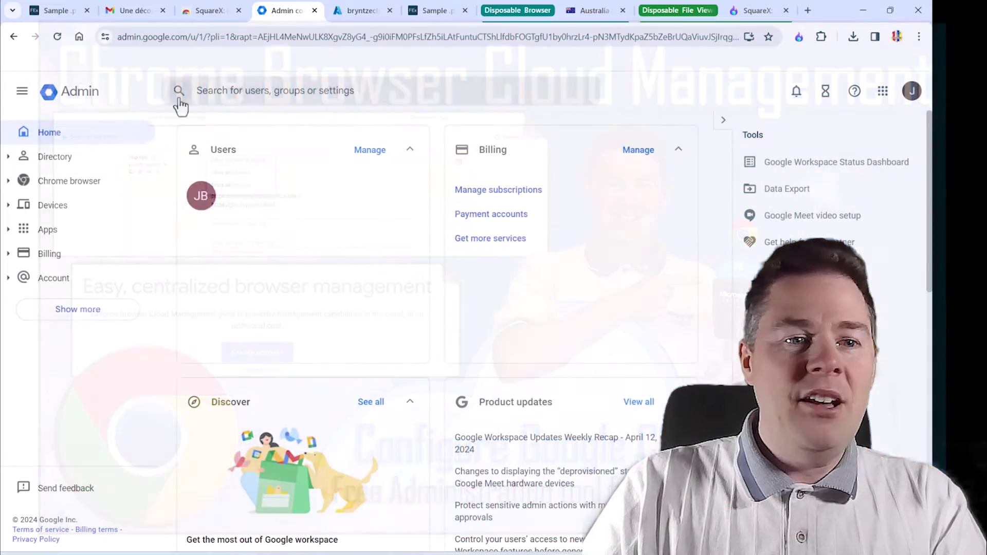
Show Chrome browser Apps & extensions for the JBN > Managed Browsers organizational unit
click(11, 184)
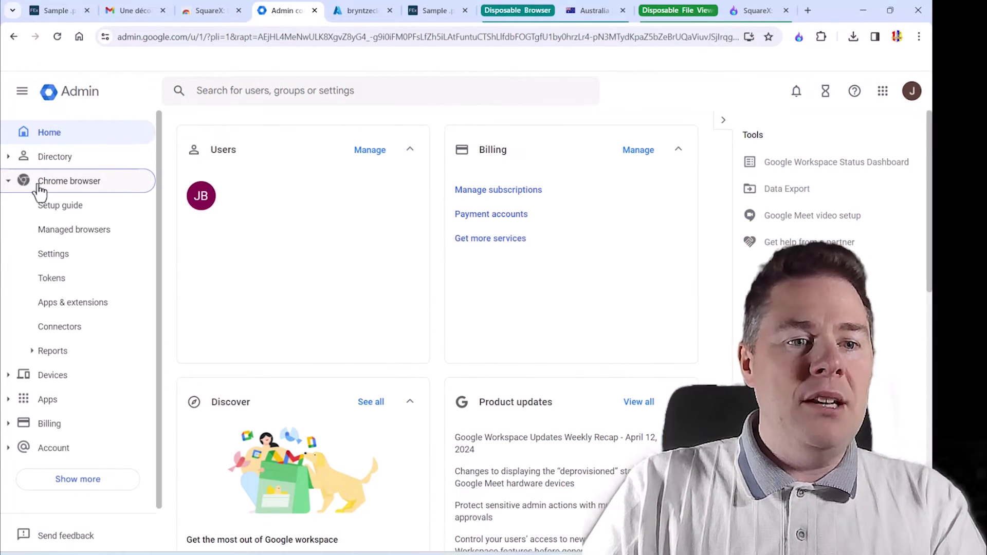
scroll(103, 338, down, 1)
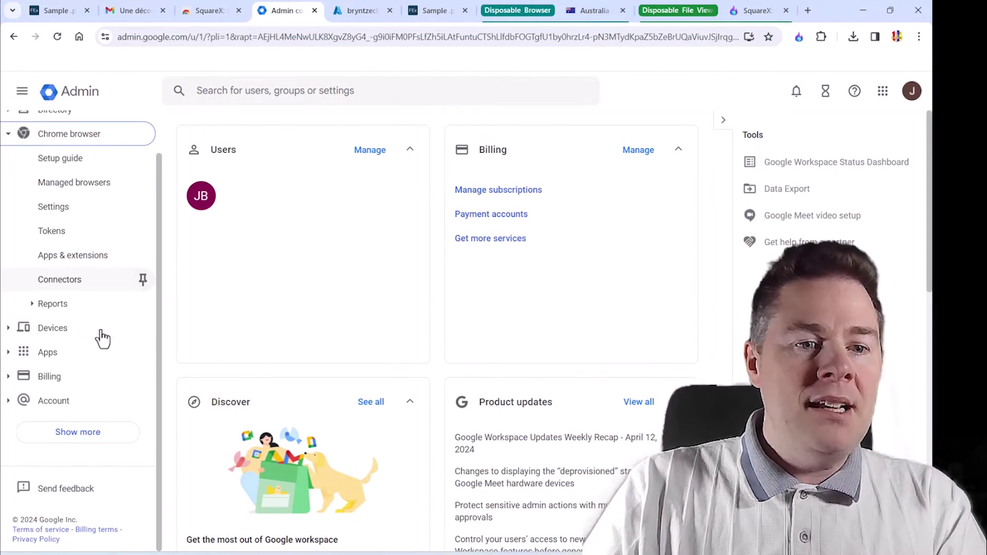
click(82, 263)
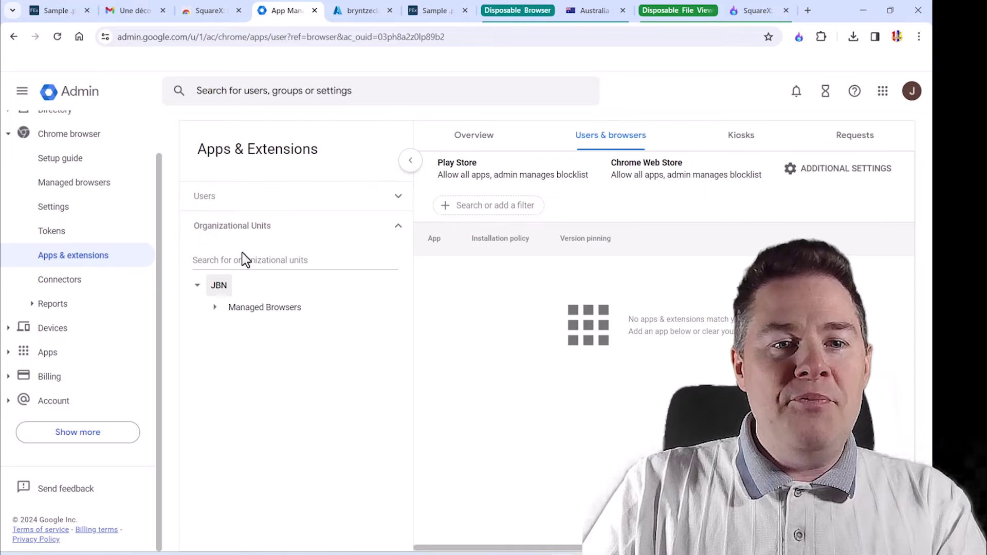
click(215, 308)
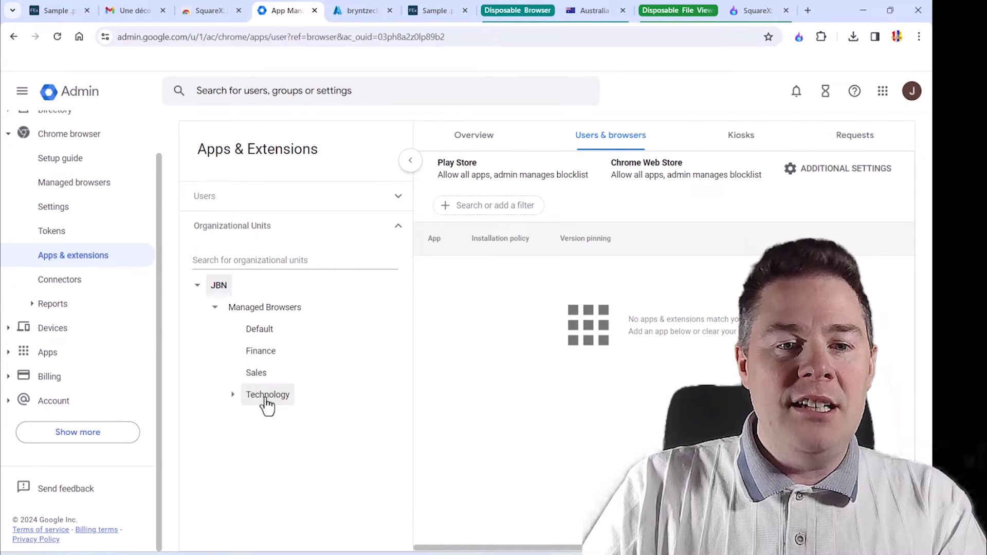
click(262, 307)
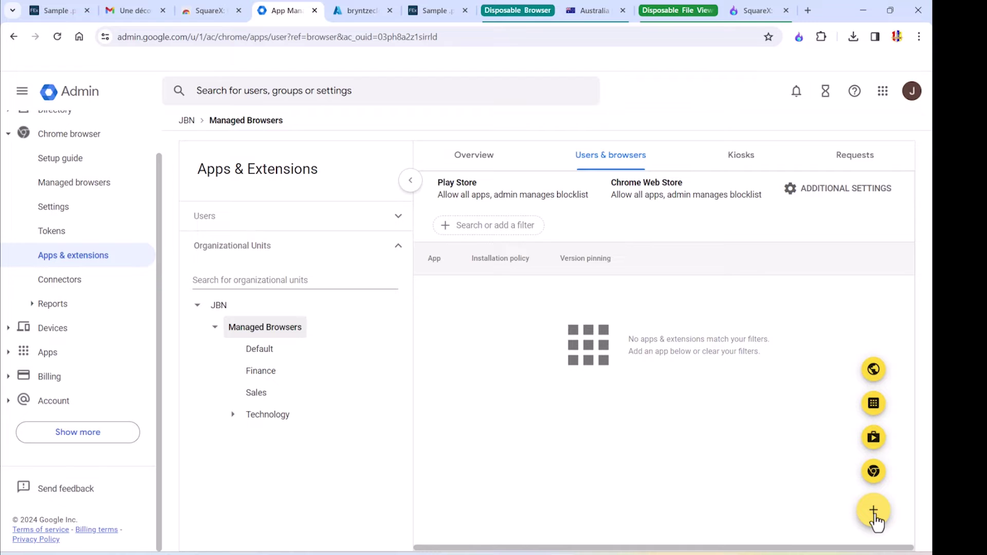
Add SquareX to Managed Browsers from the Chrome Web Store by its pasted extension ID
click(874, 471)
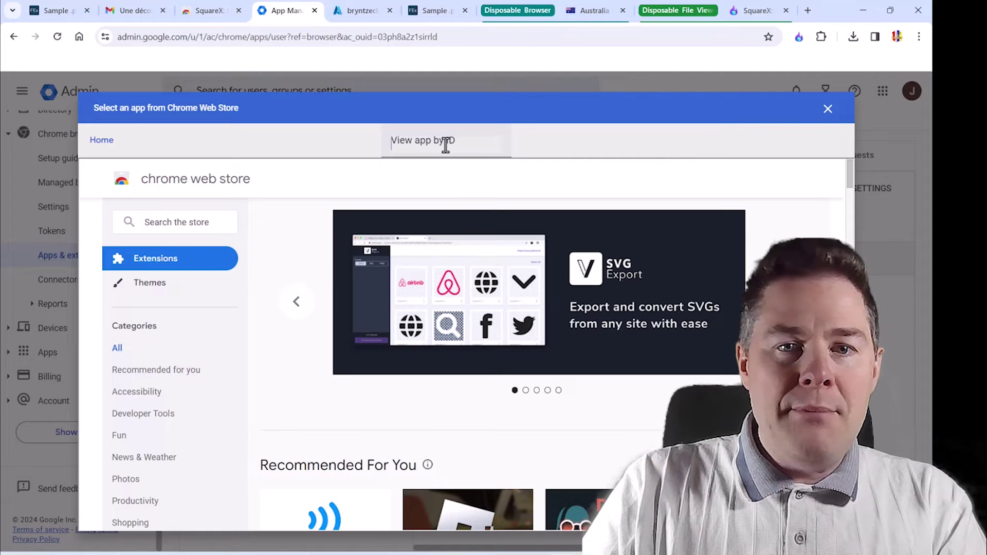
click(445, 145)
key(ctrl+v)
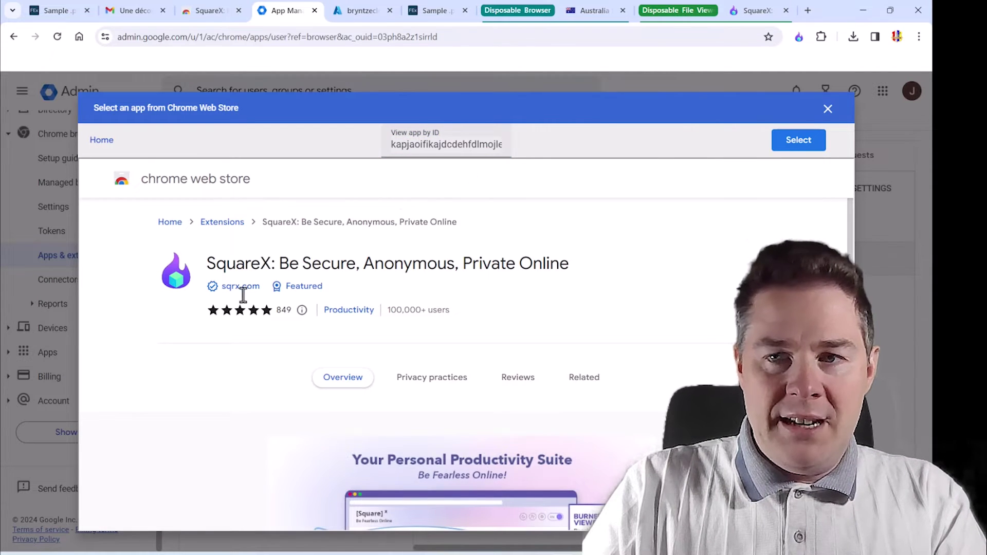
click(799, 140)
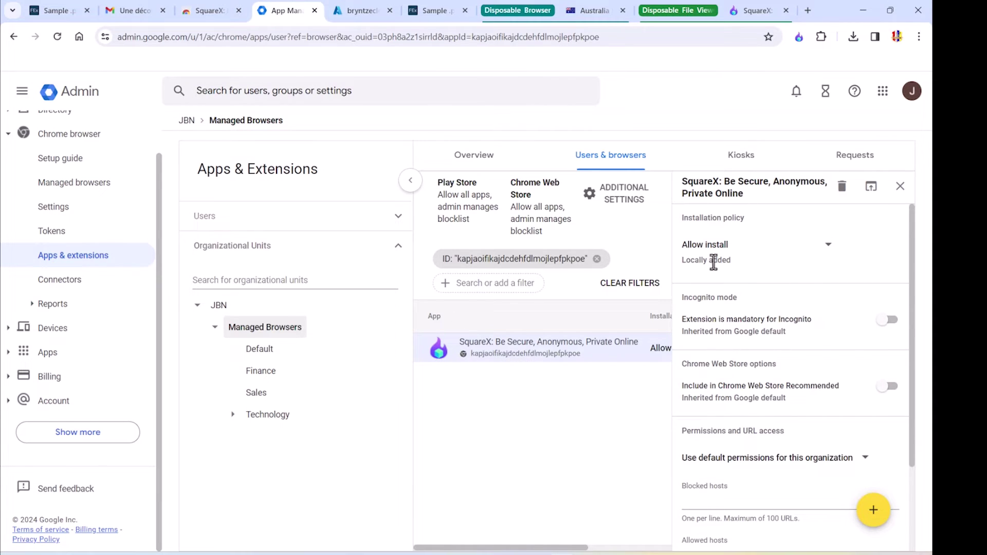
Set SquareX's installation policy to Force install + pin to browser toolbar
scroll(767, 401, down, 2)
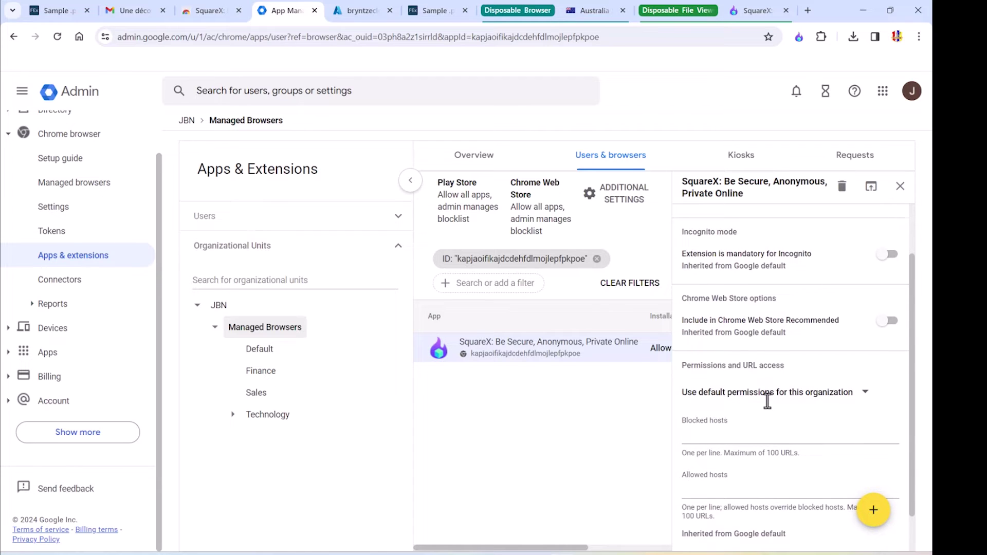
scroll(748, 393, up, 2)
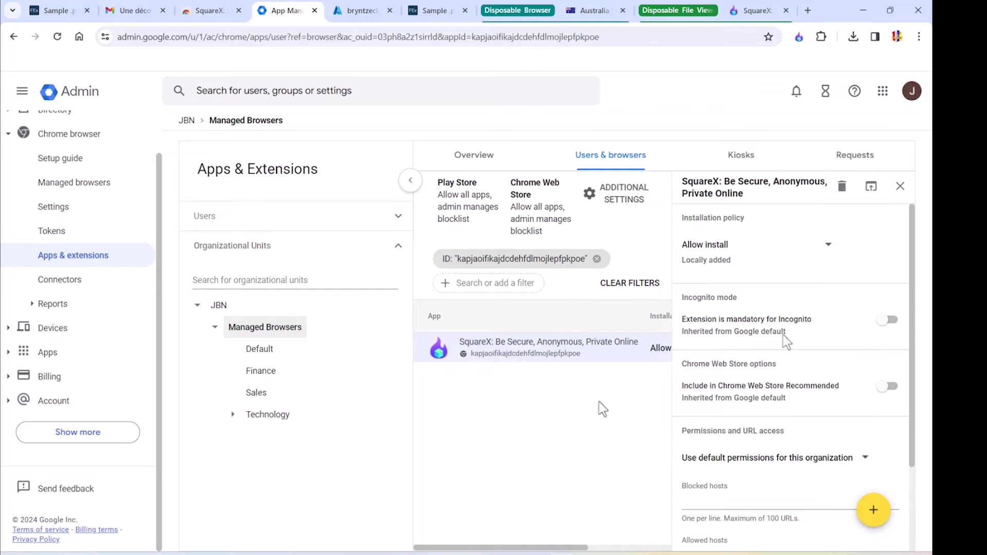
click(899, 186)
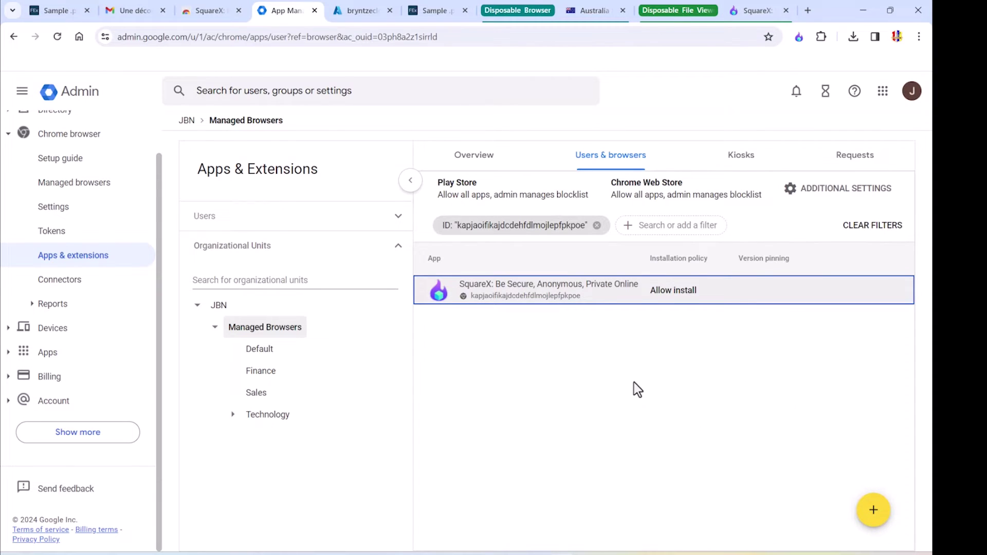
click(665, 298)
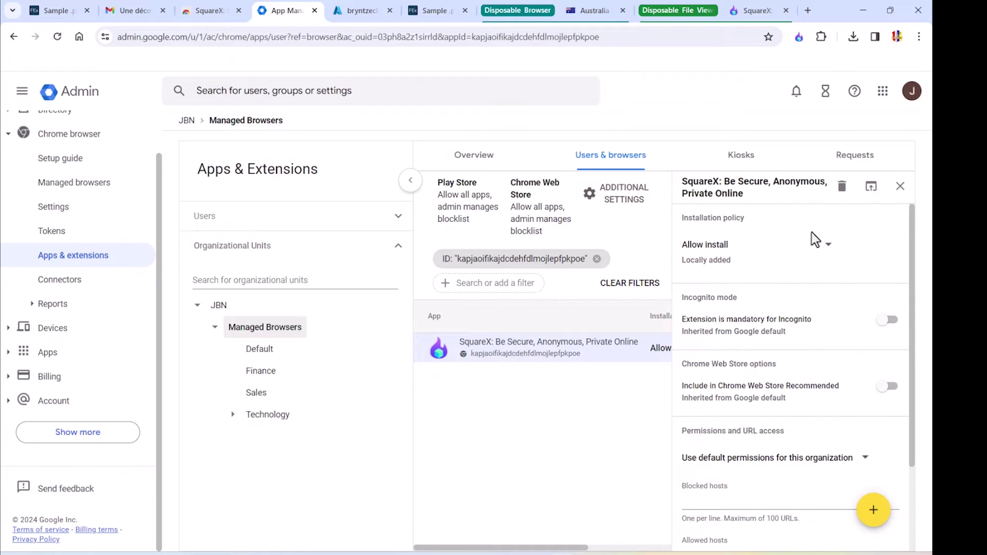
click(826, 249)
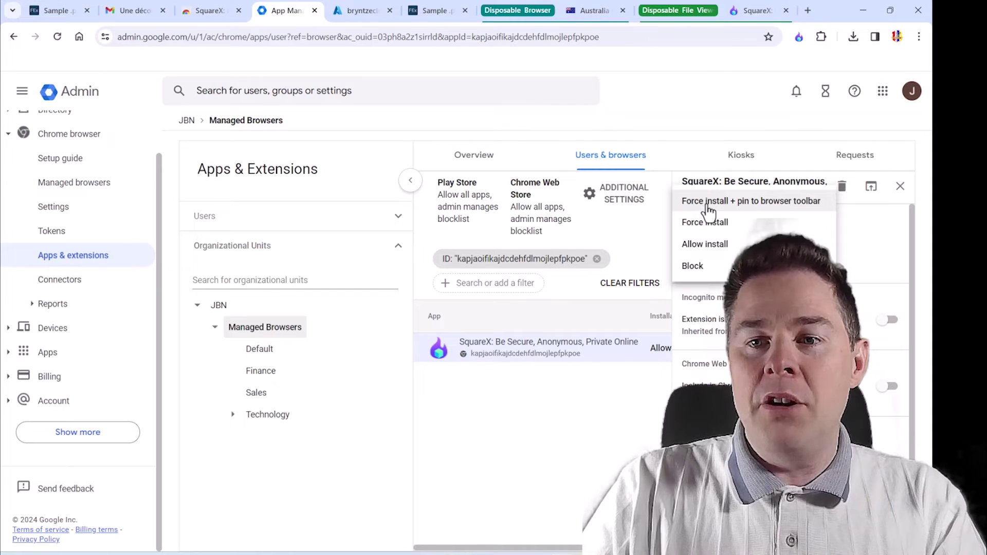
click(709, 205)
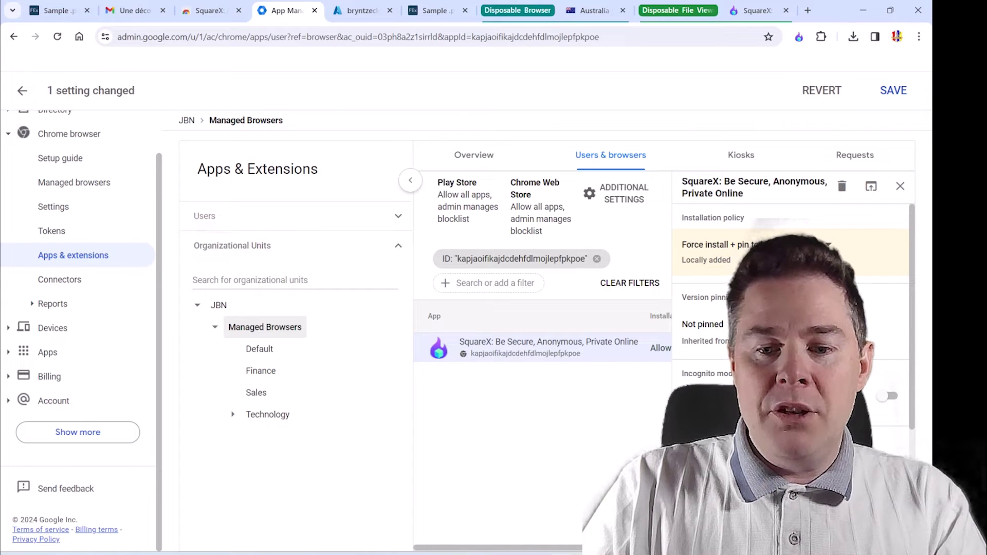
key(alt+Tab)
Sign in to the Windows VM with the account password
drag(569, 235, 511, 66)
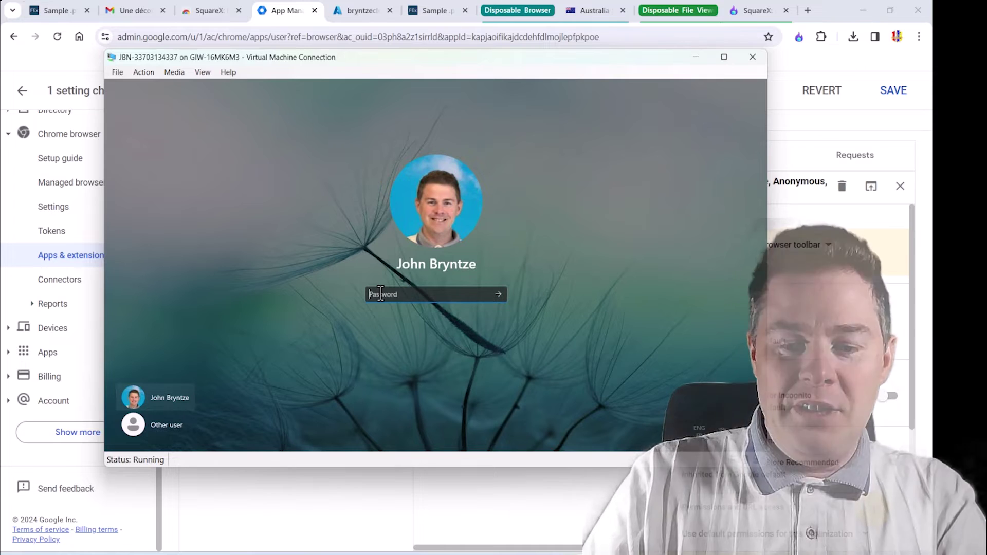
text(•••••••••••)
key(Return)
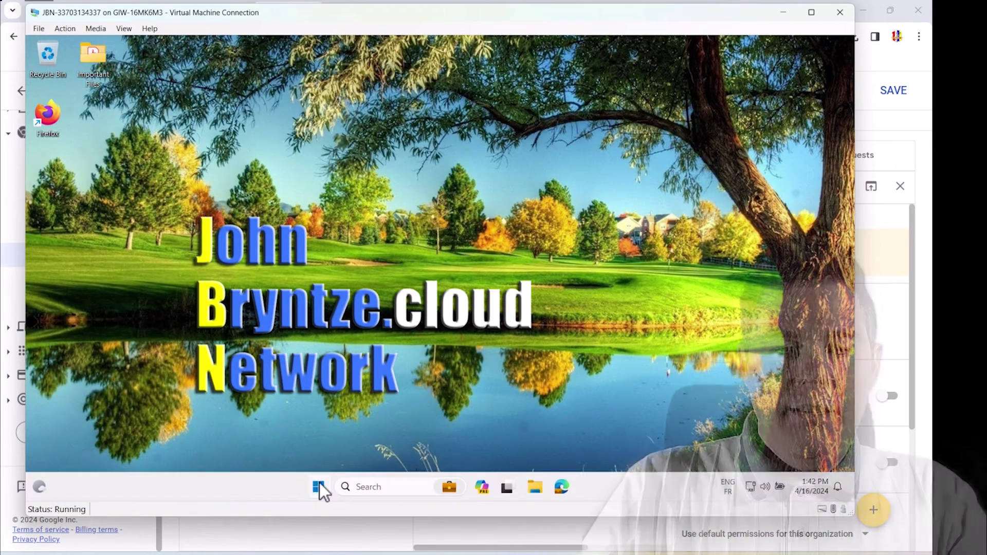
Confirm the VM's Chrome has only Google Docs Offline and LastPass, then save the policy
click(319, 484)
text(chr)
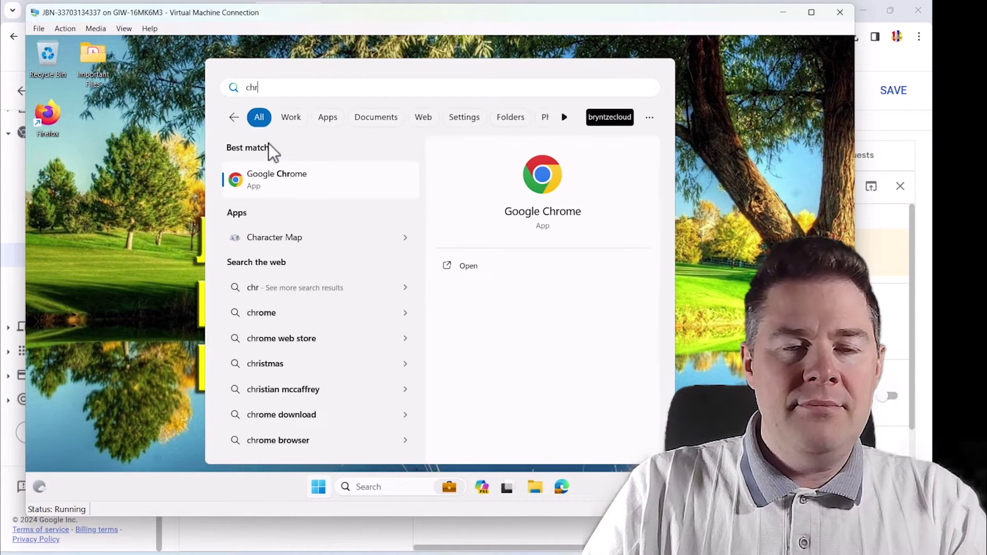
click(261, 182)
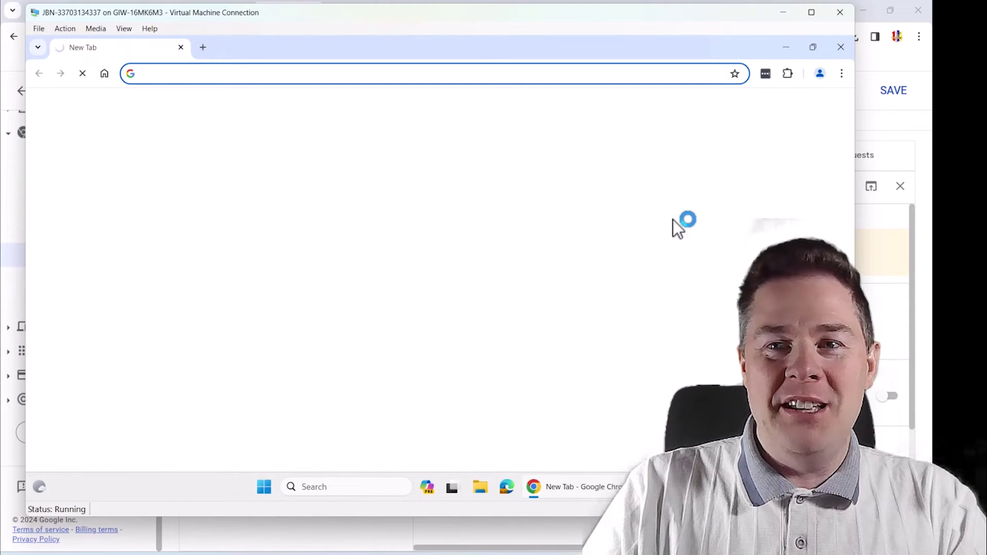
click(786, 76)
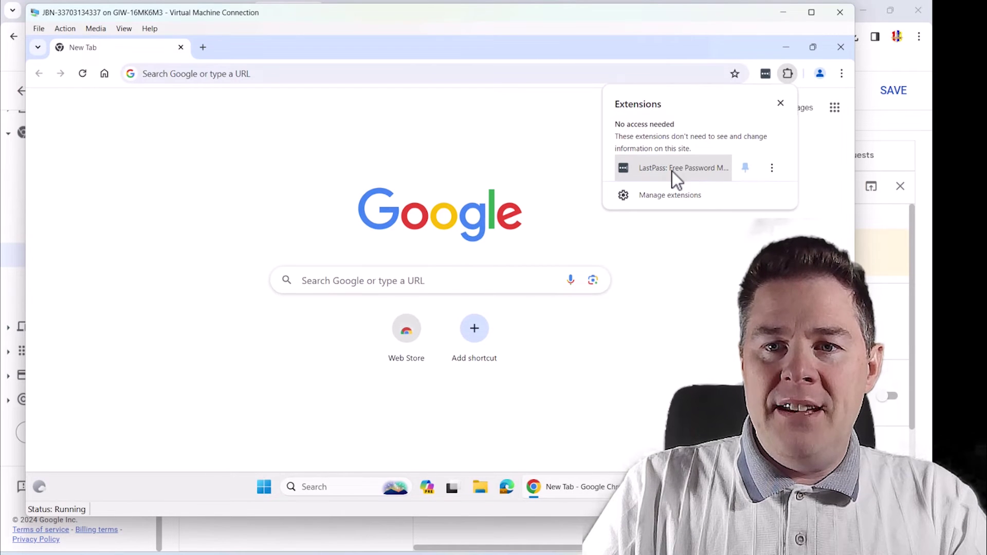
click(498, 149)
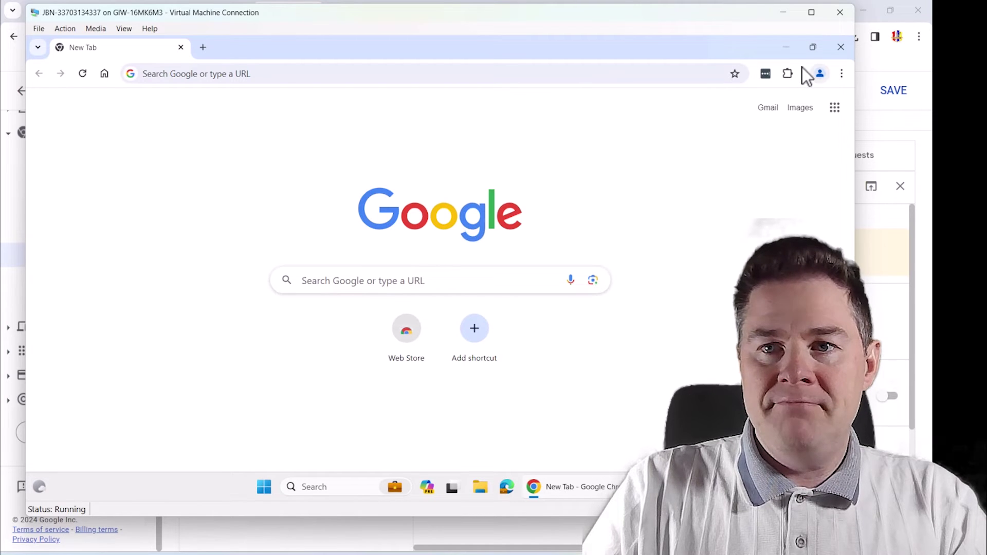
click(842, 74)
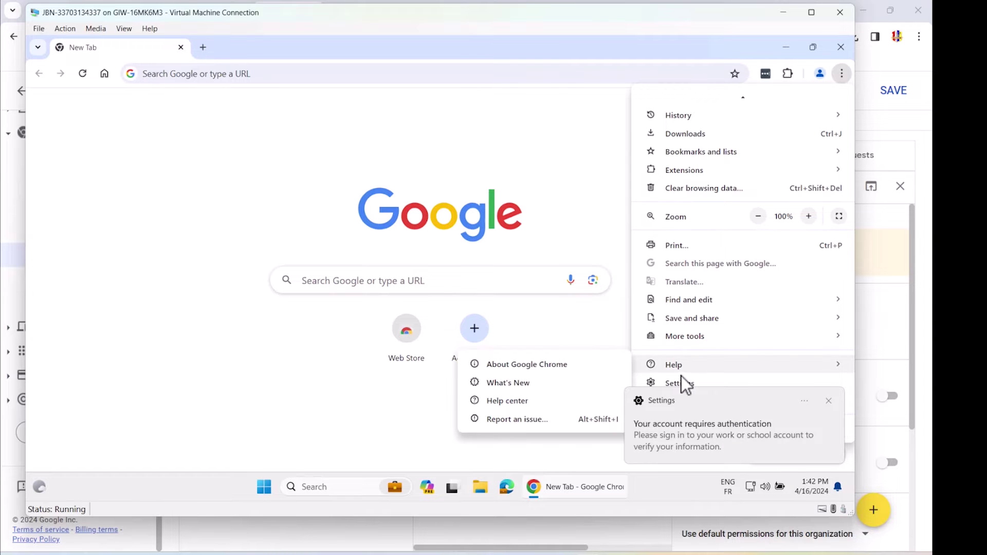
mouse_move(683, 172)
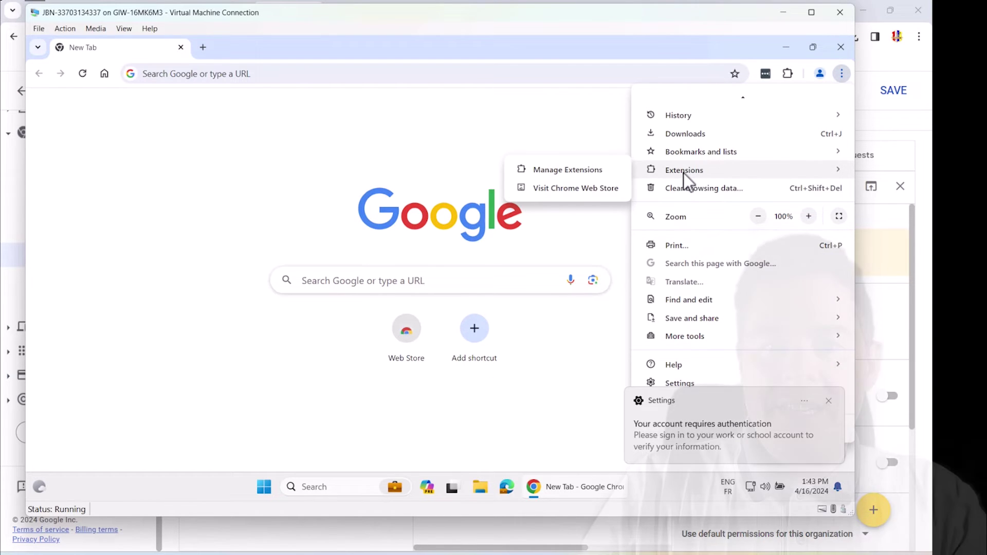
click(572, 176)
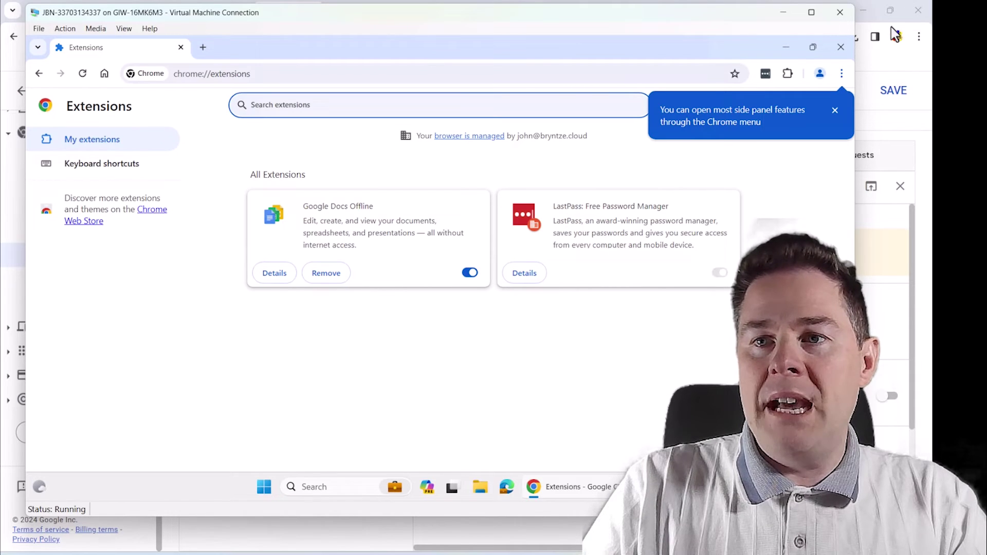
click(899, 99)
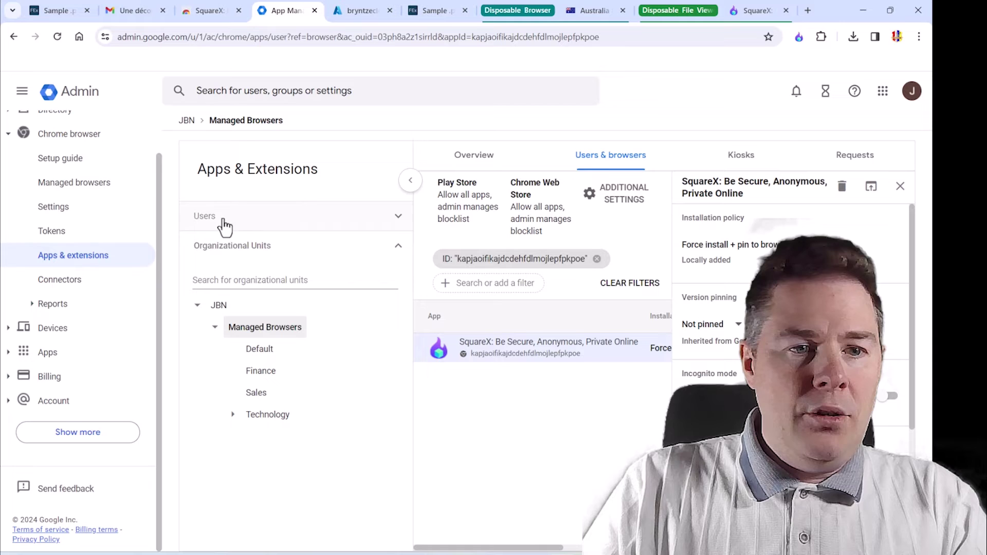
Show the Validation unit's force-installed apps, SquareX and LastPass, under Managed Browsers > Technology
click(53, 185)
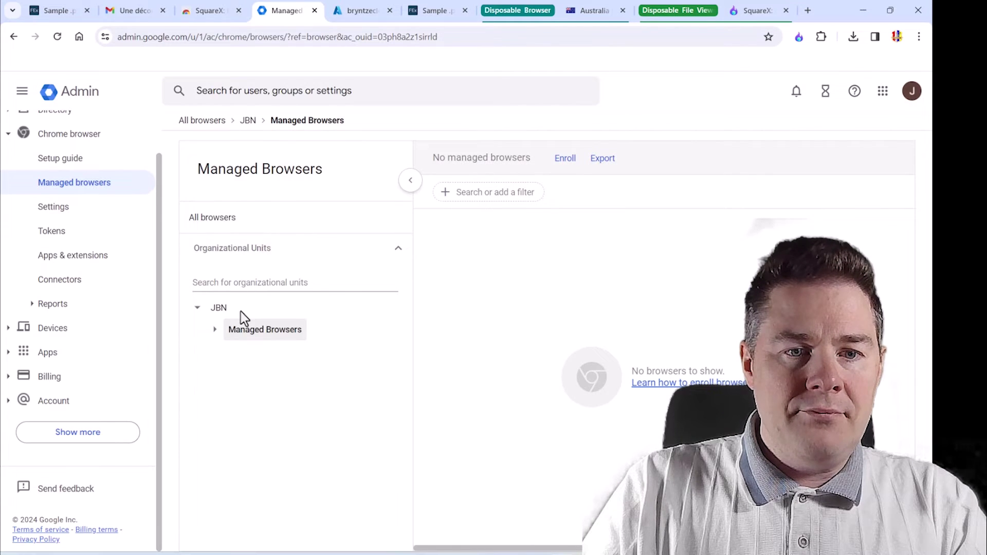
click(216, 219)
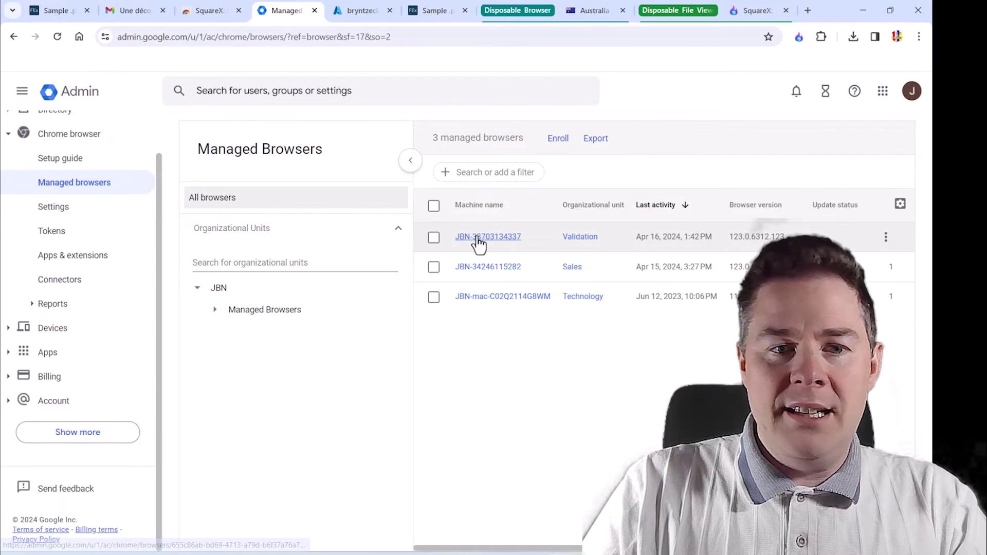
click(215, 317)
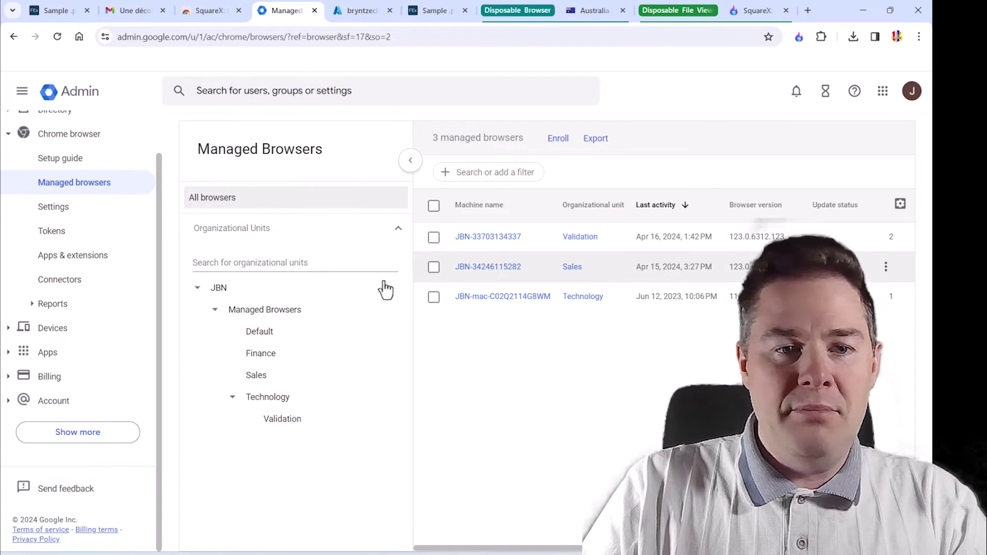
click(284, 419)
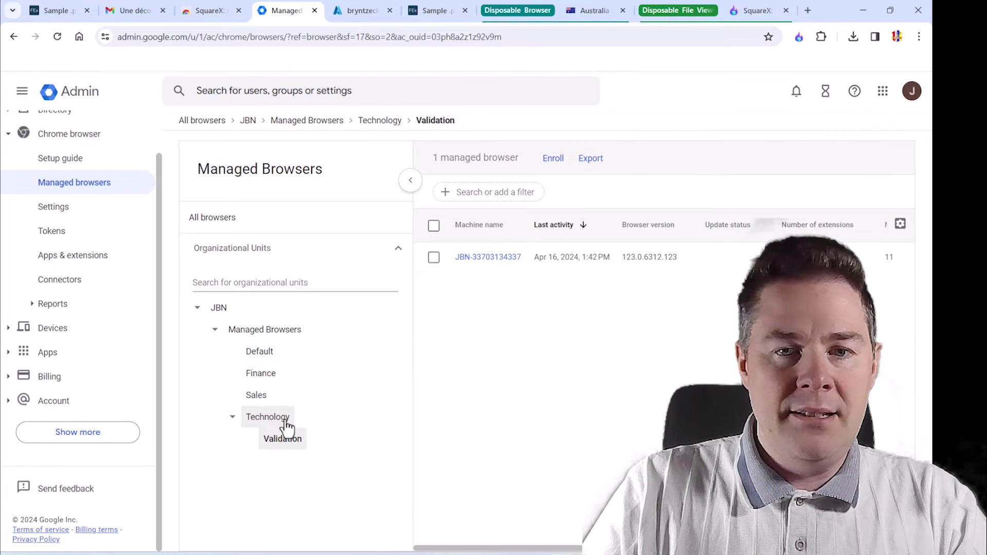
click(72, 266)
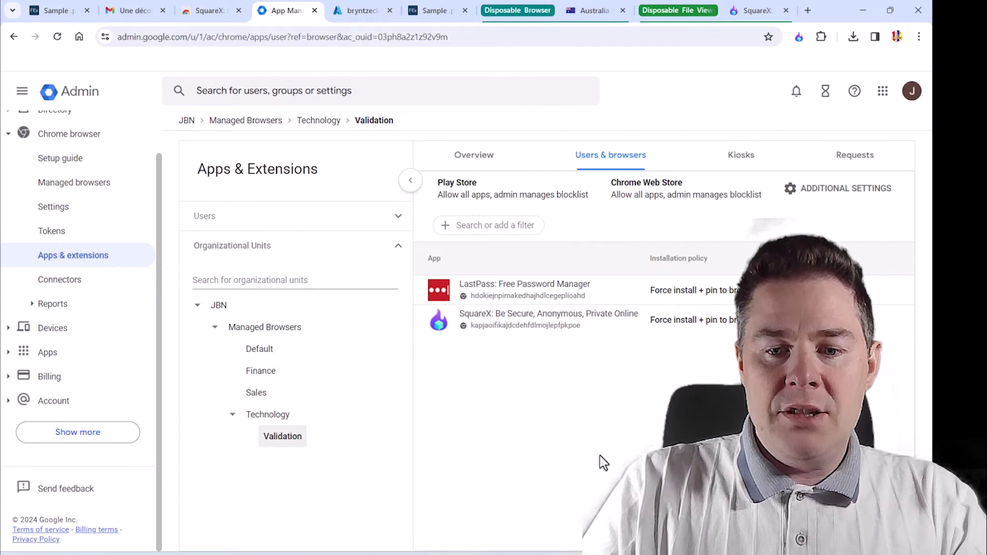
Launch Microsoft Edge inside the virtual machine
mouse_move(561, 554)
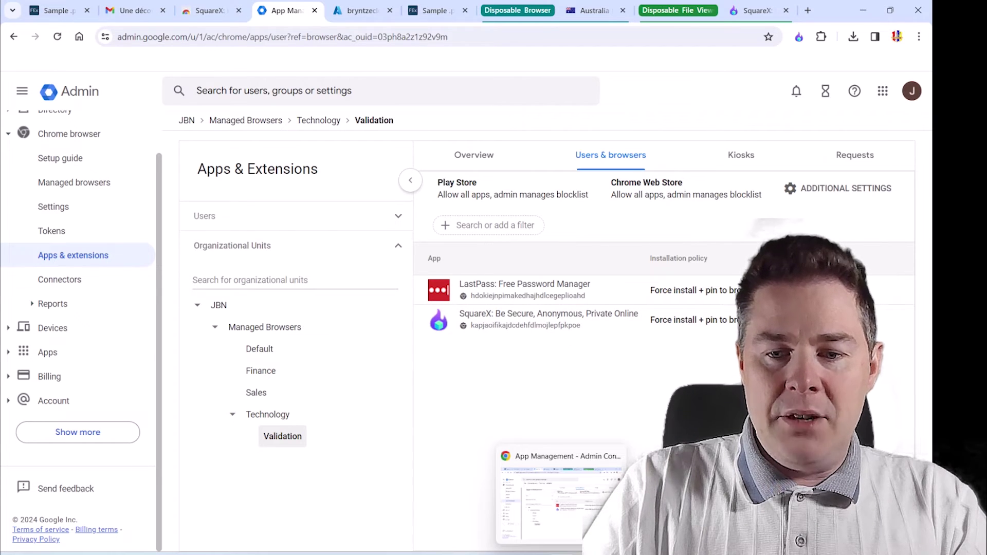
click(591, 554)
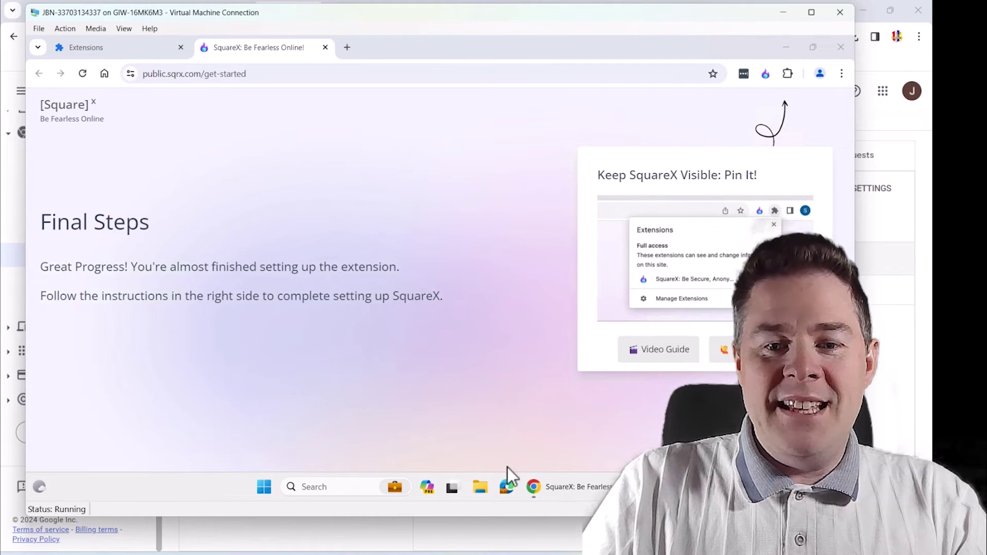
click(506, 487)
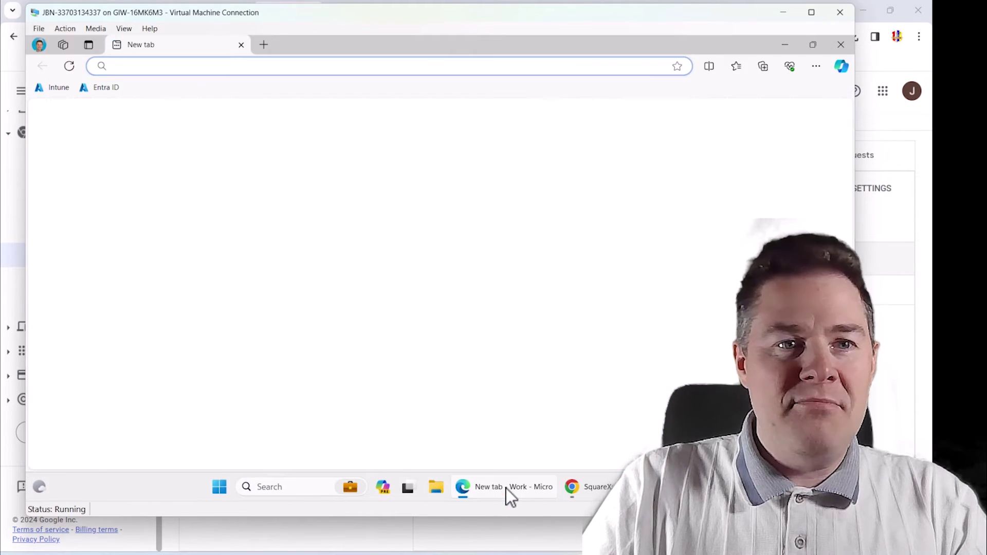
Open Edge's extensions management page to confirm SquareX isn't installed yet
click(815, 66)
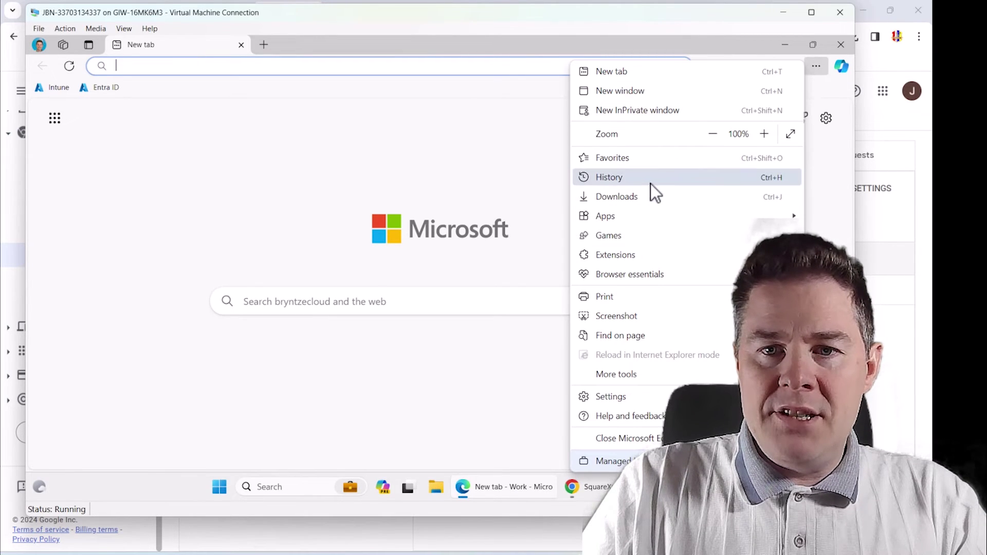
click(622, 255)
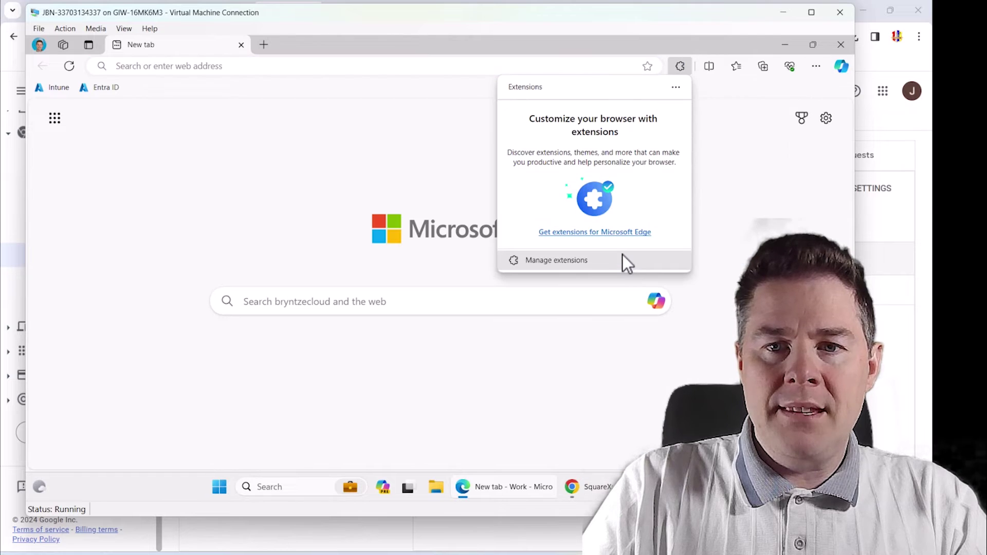
click(557, 261)
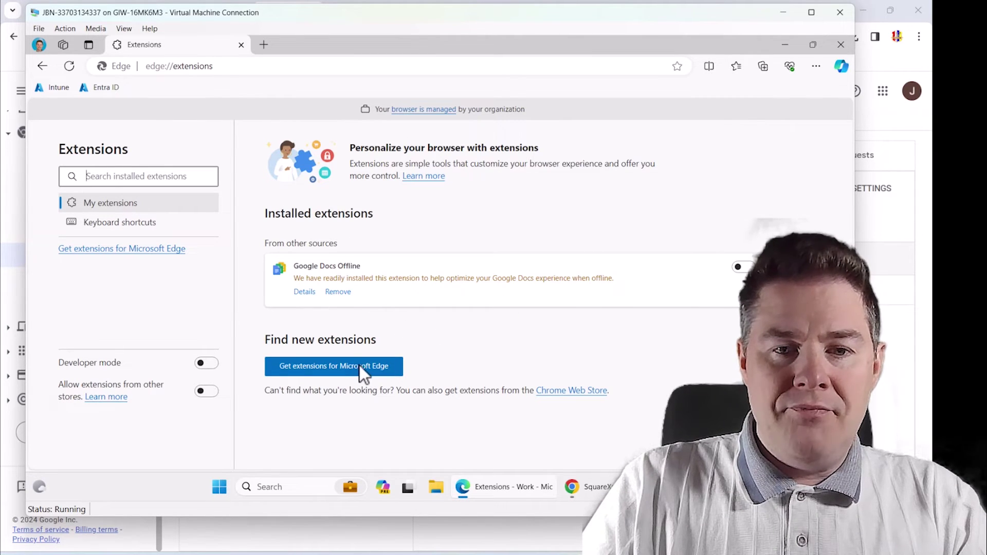
Search the Edge Add-ons store for 'Squarex' and view its listing, then minimize the VM
click(359, 365)
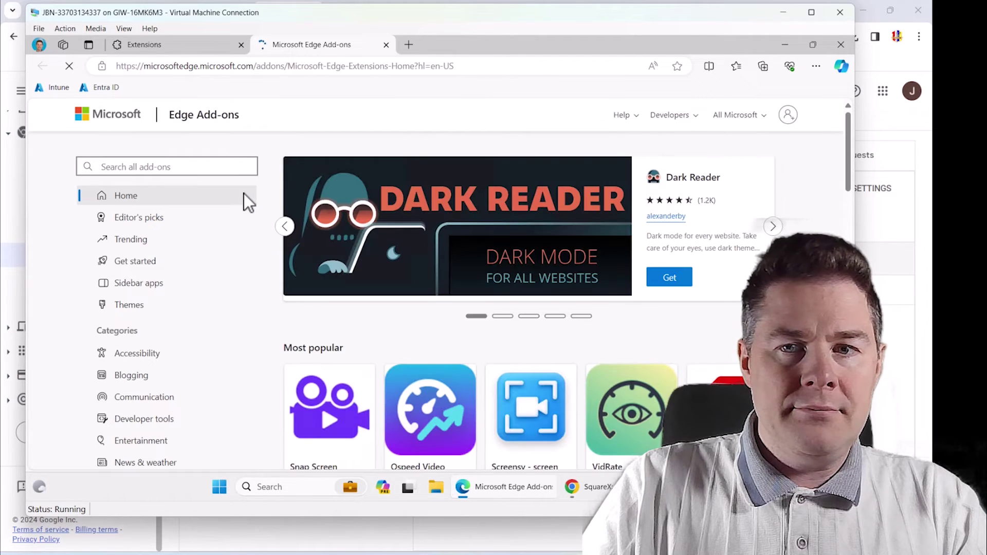
click(177, 165)
text(Squa)
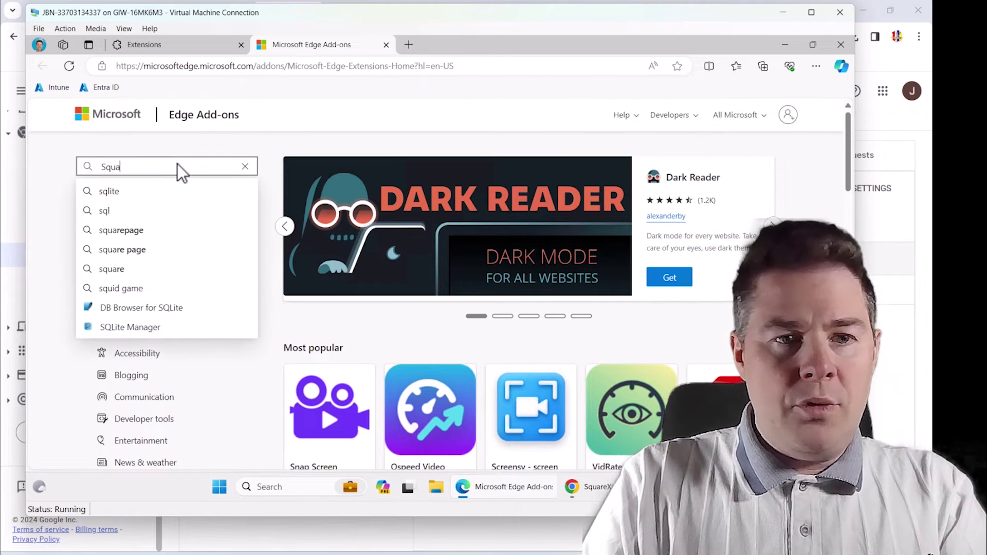
text(rex)
key(Return)
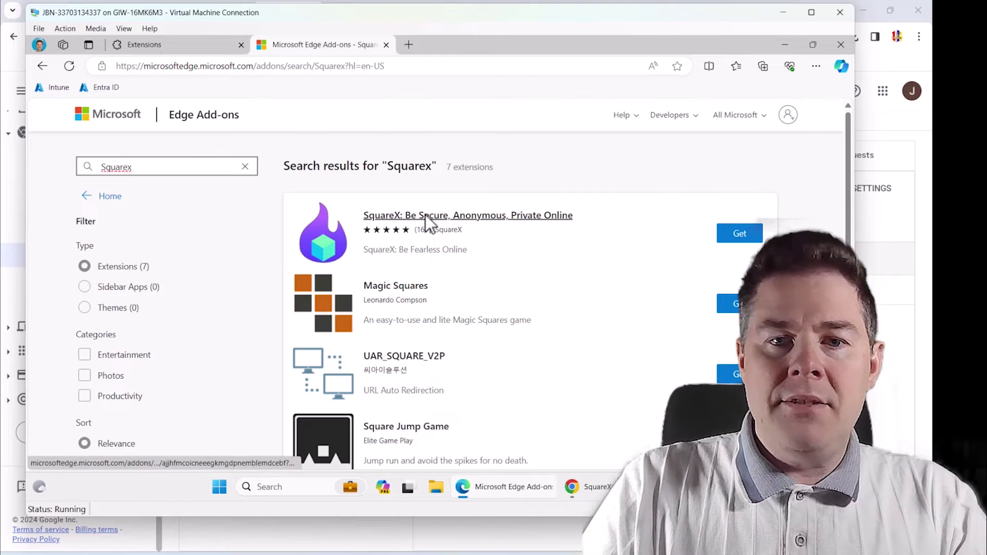
click(424, 215)
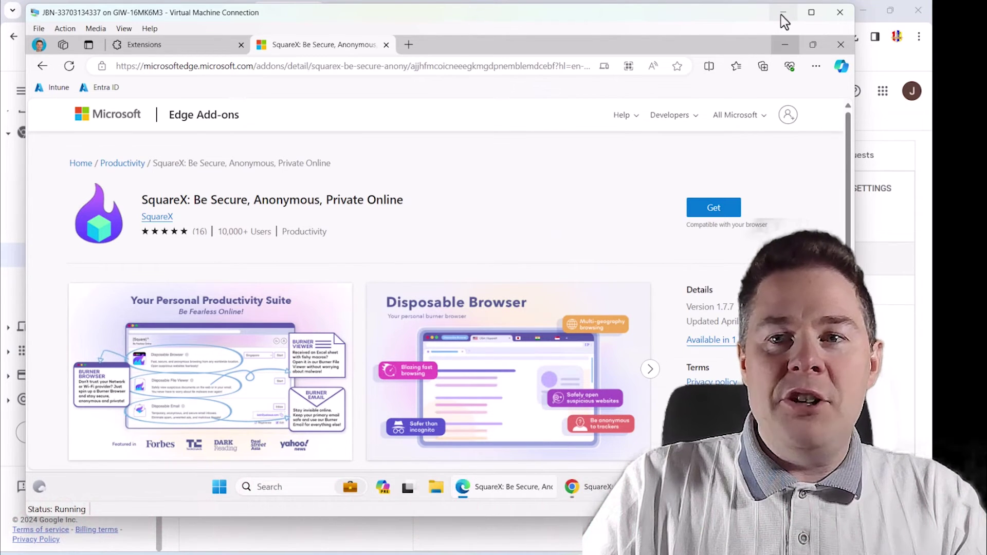
click(154, 46)
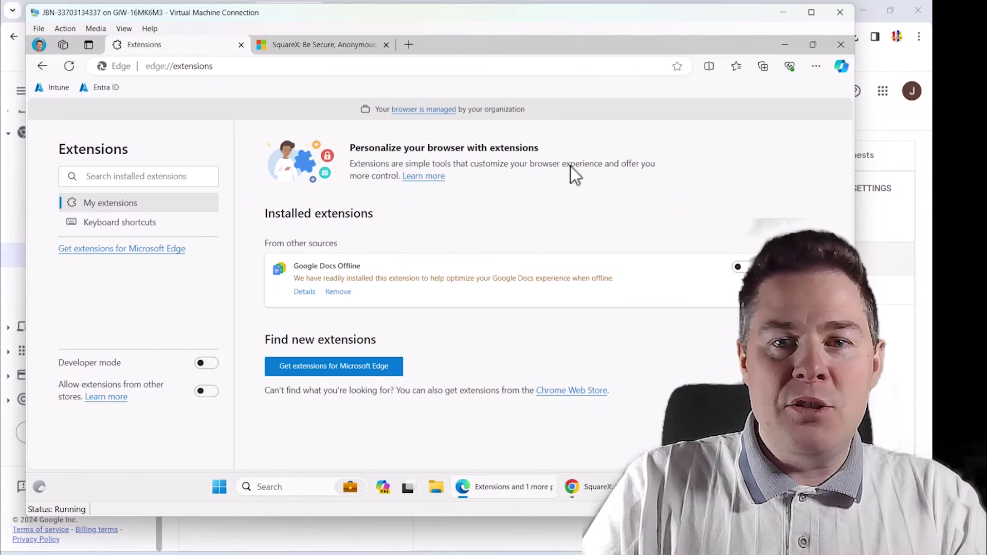
click(783, 13)
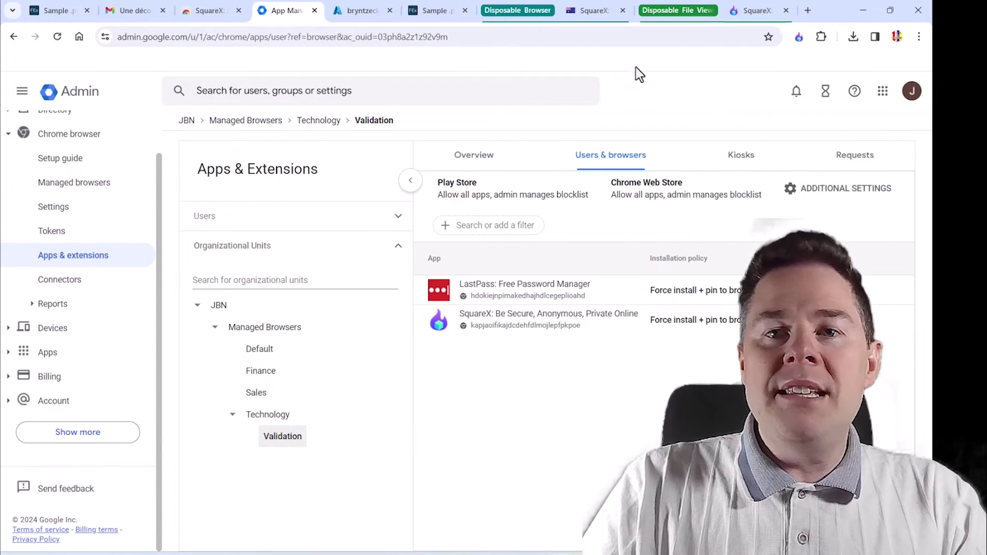
In Intune, go to Windows configuration profiles, widen Policy name, and start a new policy
click(358, 13)
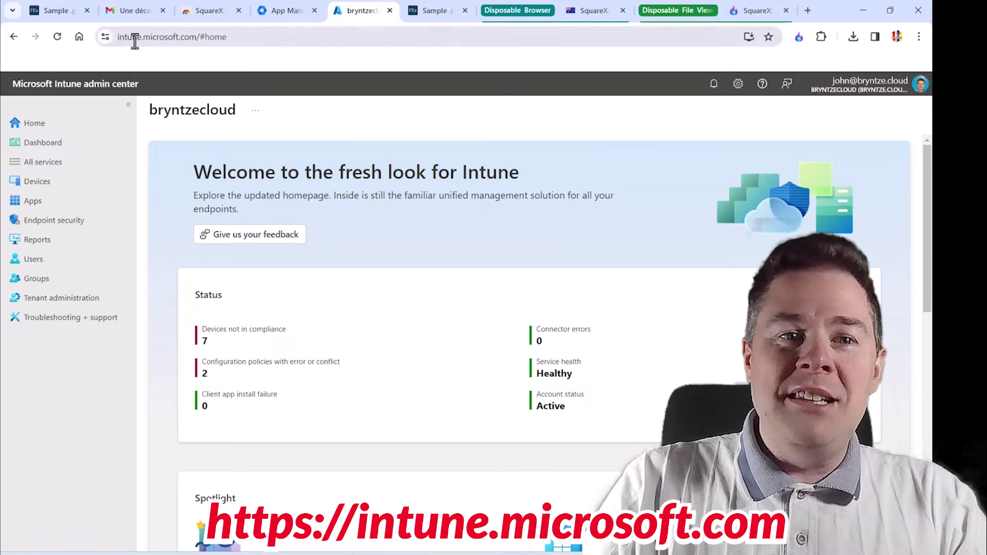
click(36, 185)
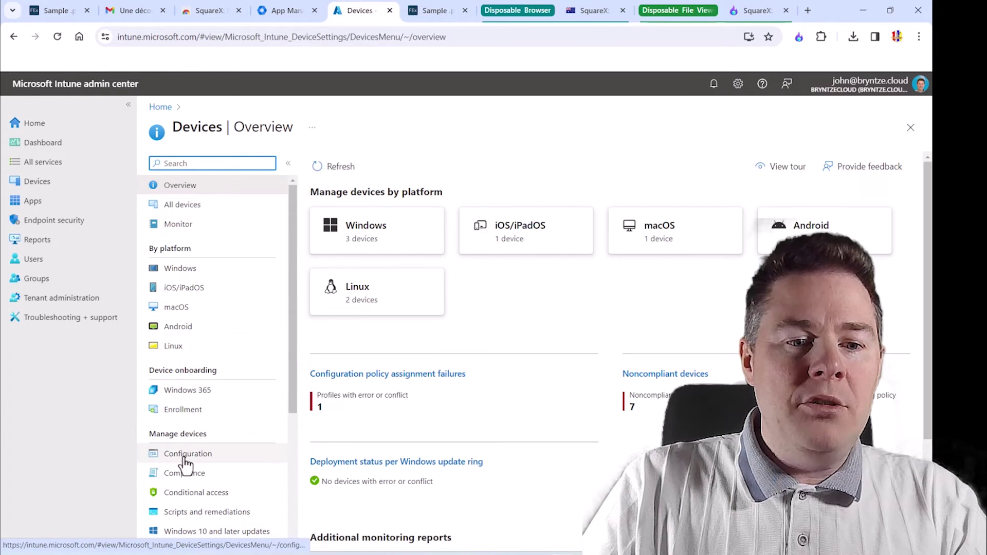
click(180, 268)
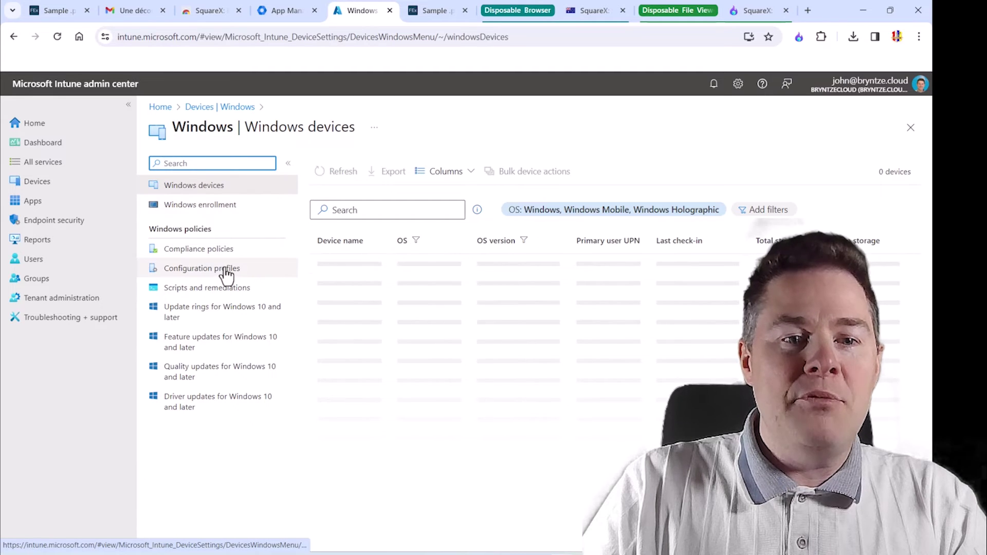
click(208, 277)
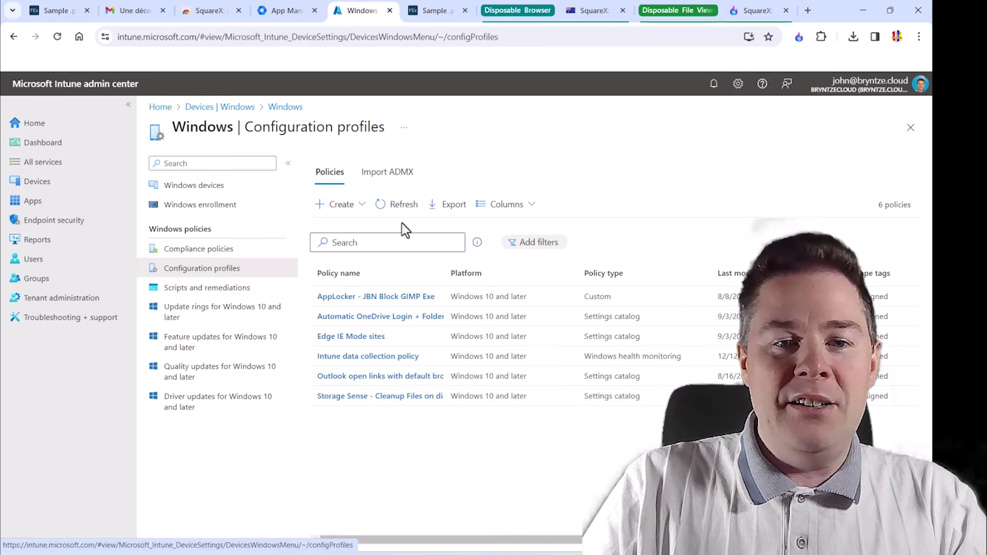
drag(443, 278, 534, 279)
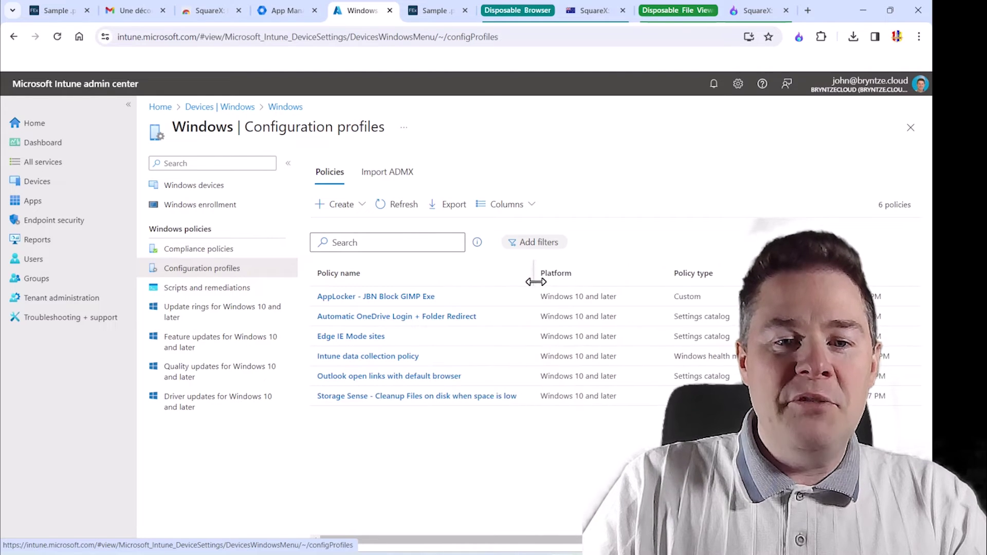
click(343, 213)
click(339, 230)
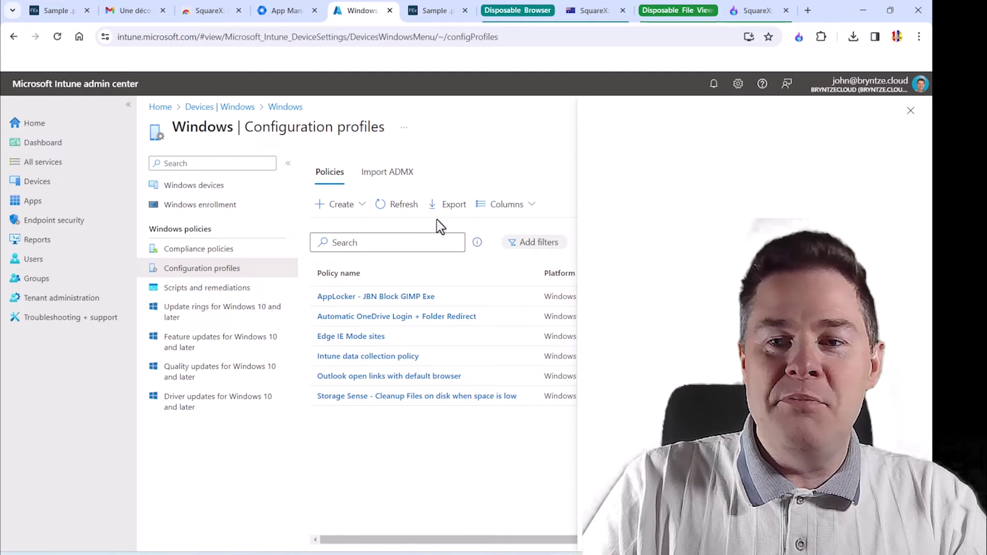
Choose platform Windows 10 and later with the Administrative Templates profile type
click(636, 169)
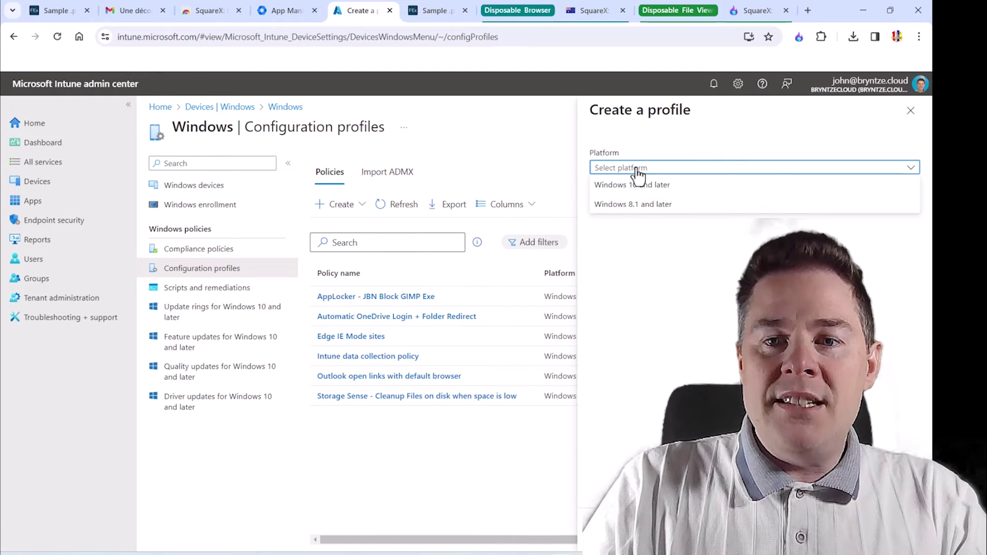
click(629, 186)
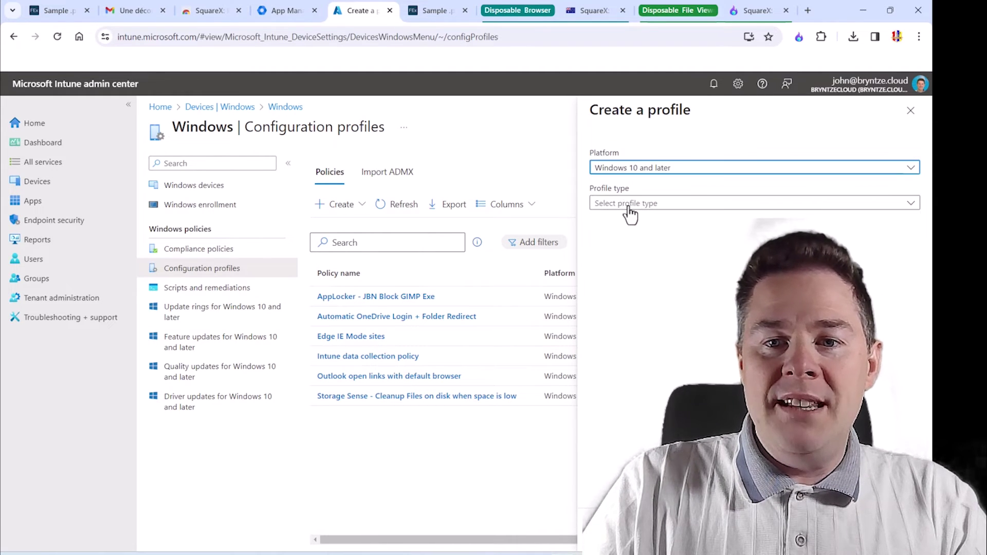
click(629, 205)
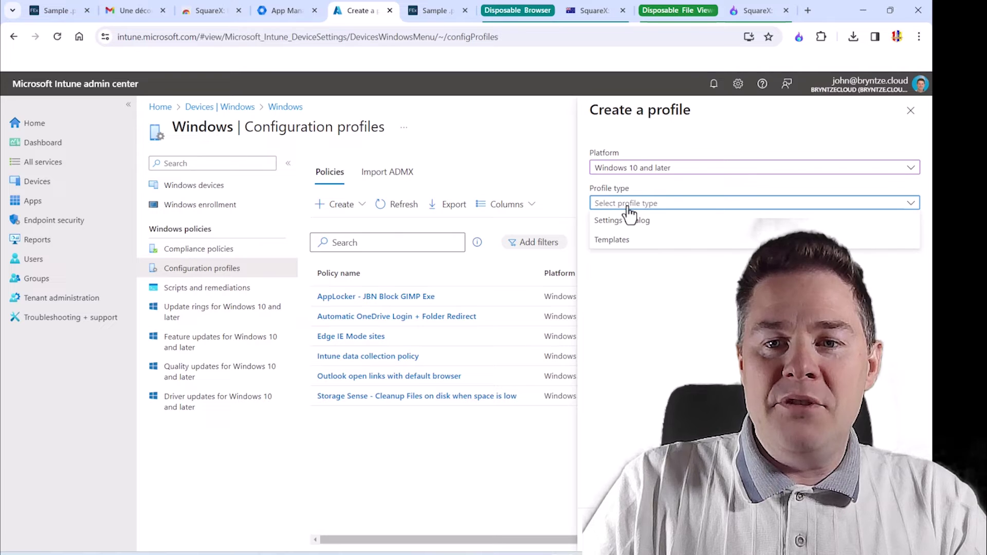
click(617, 240)
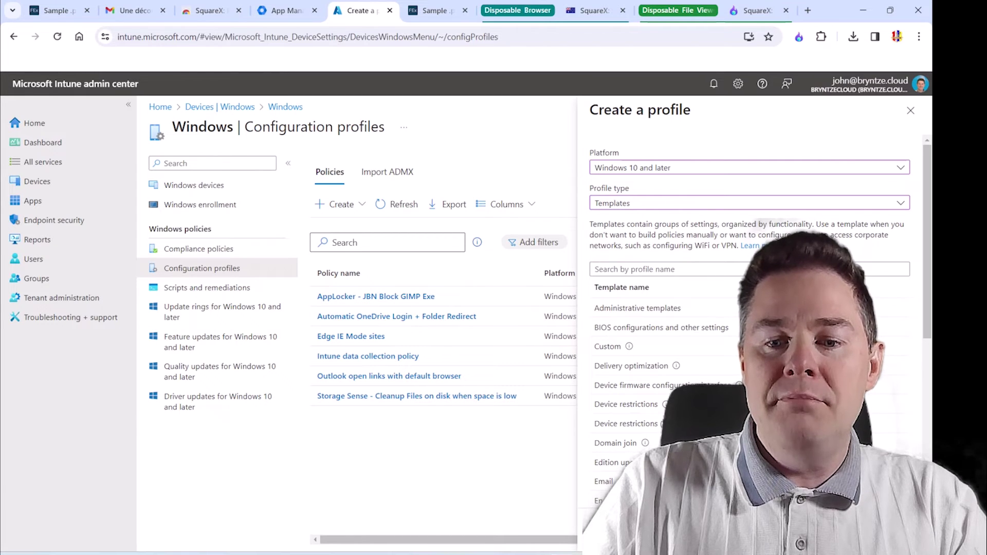
click(607, 530)
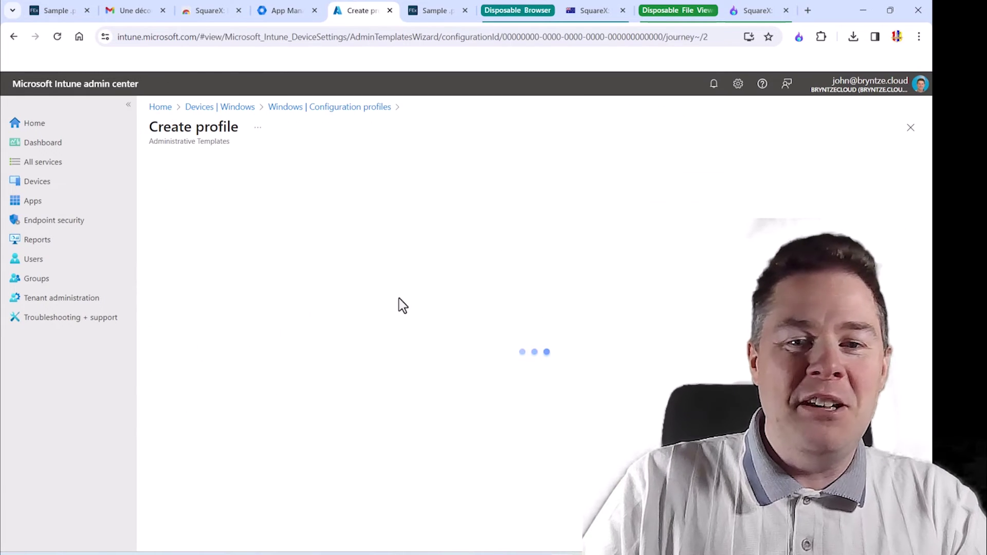
Name the profile 'Edge: Extension SquareX installation', reuse it as the description, and continue
click(321, 201)
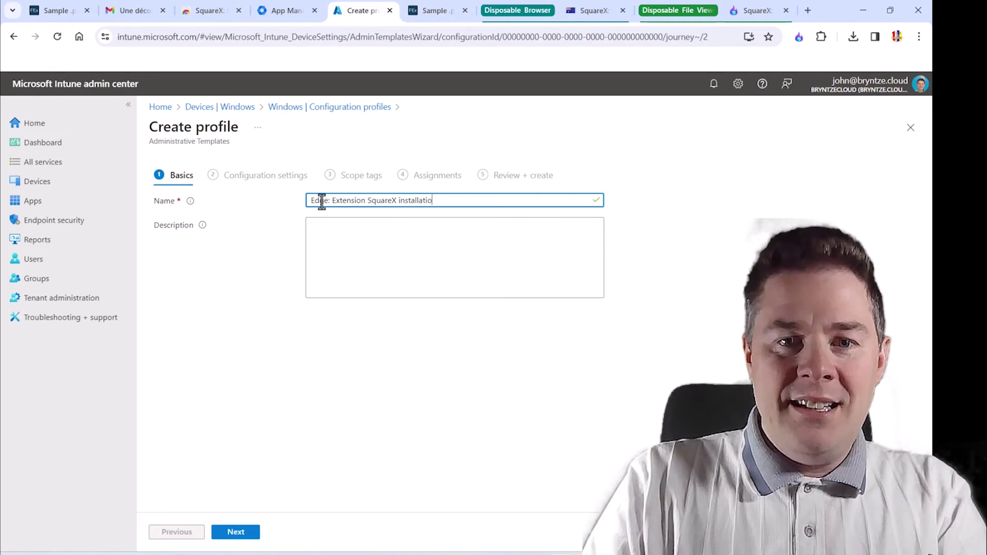
triple_click(322, 201)
key(ctrl+c)
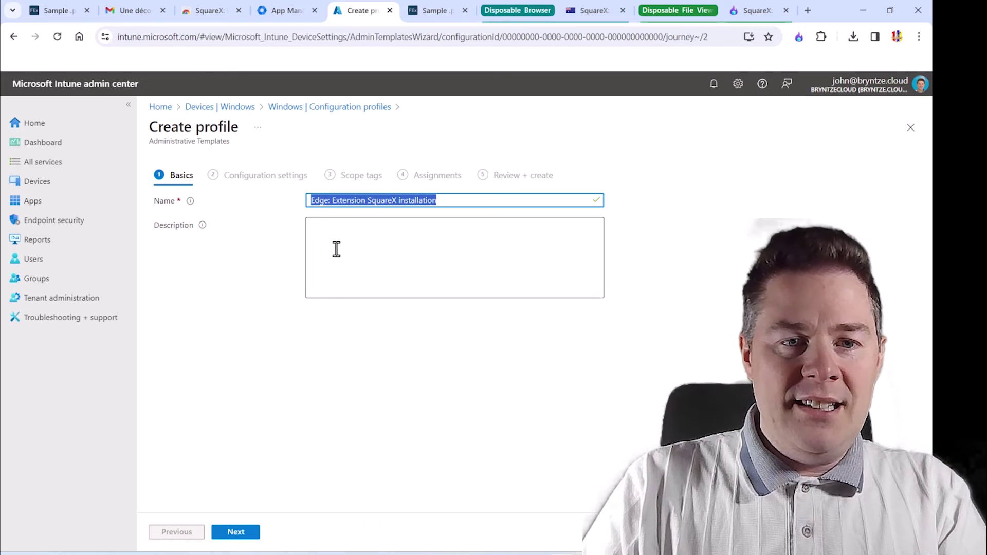
click(329, 234)
key(ctrl+v)
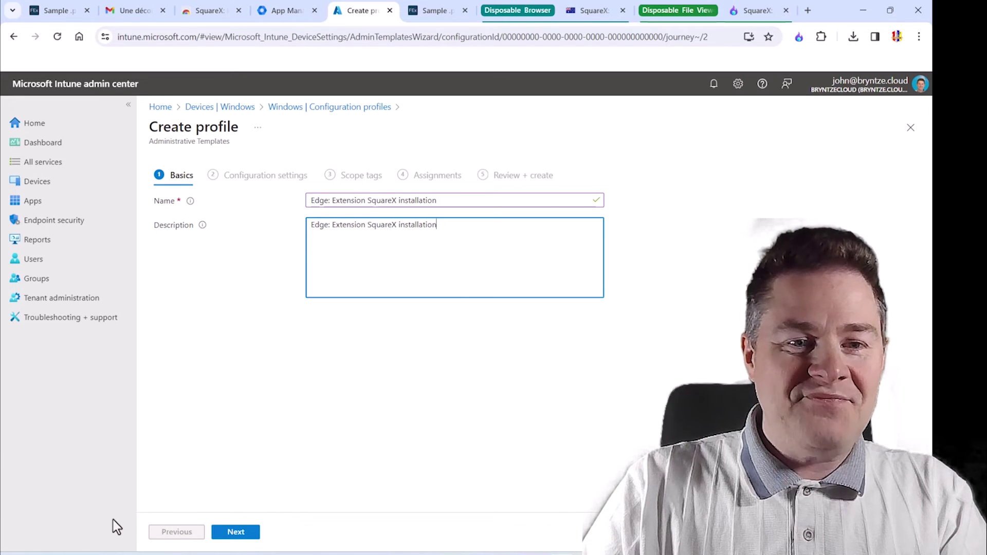
click(236, 532)
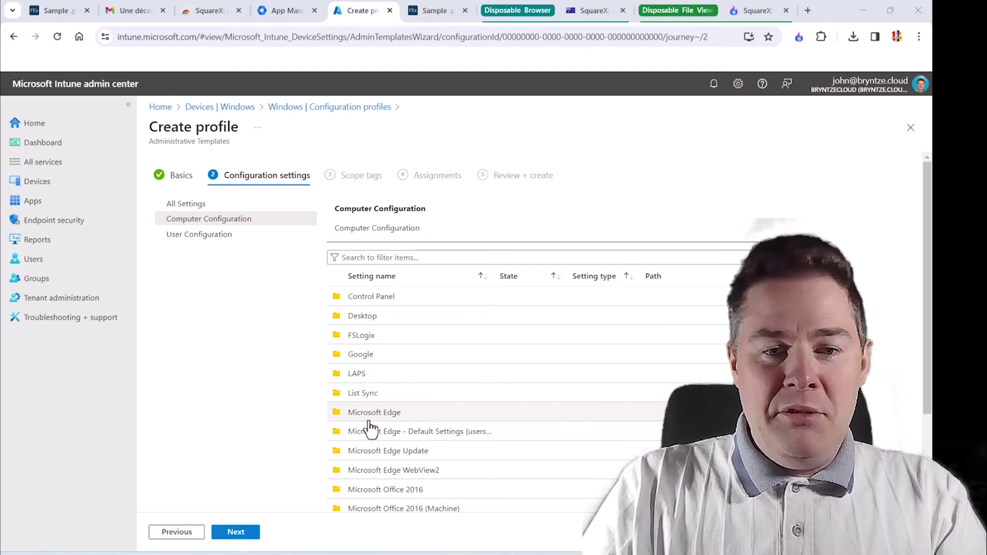
Open the Microsoft Edge Extensions setting 'Control which extensions are installed silently'
click(385, 414)
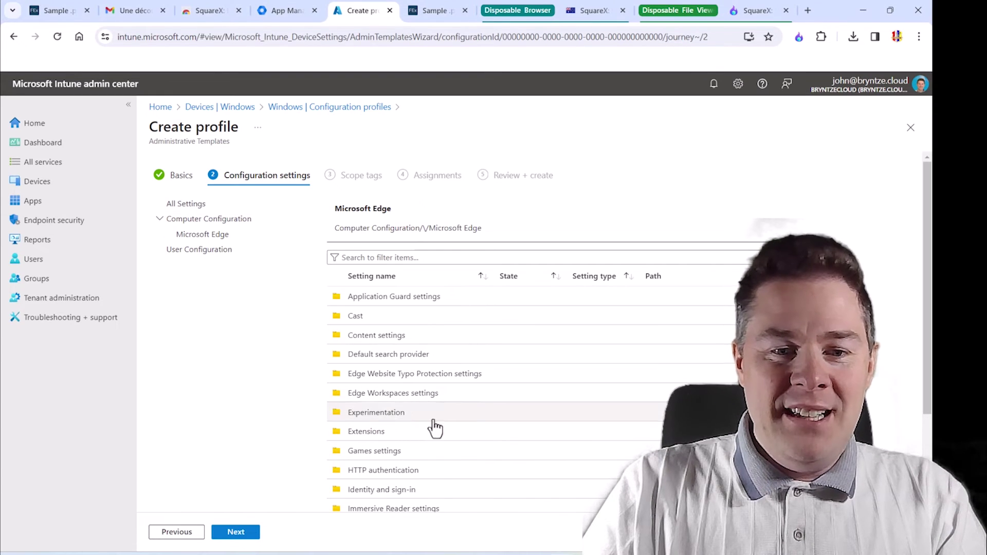
click(371, 434)
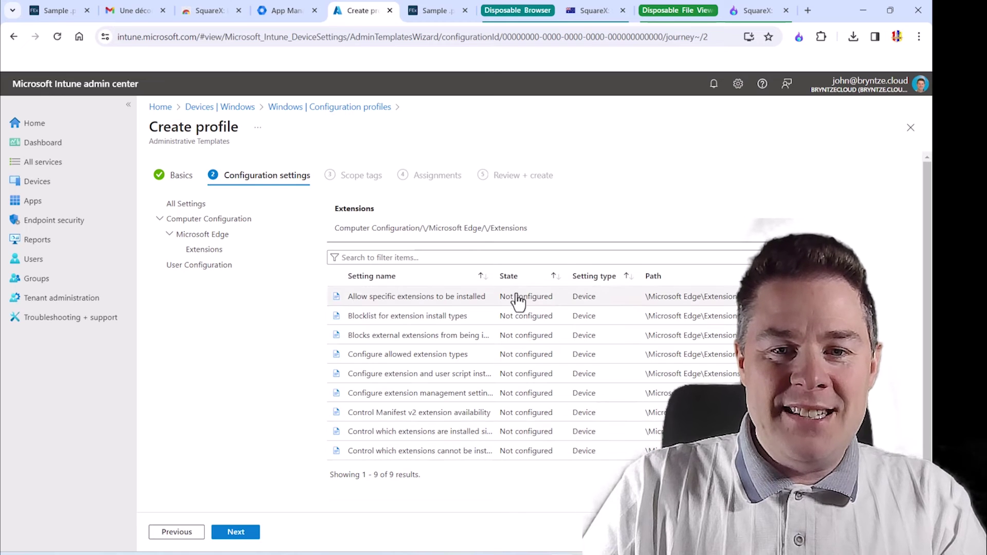
drag(493, 276, 591, 276)
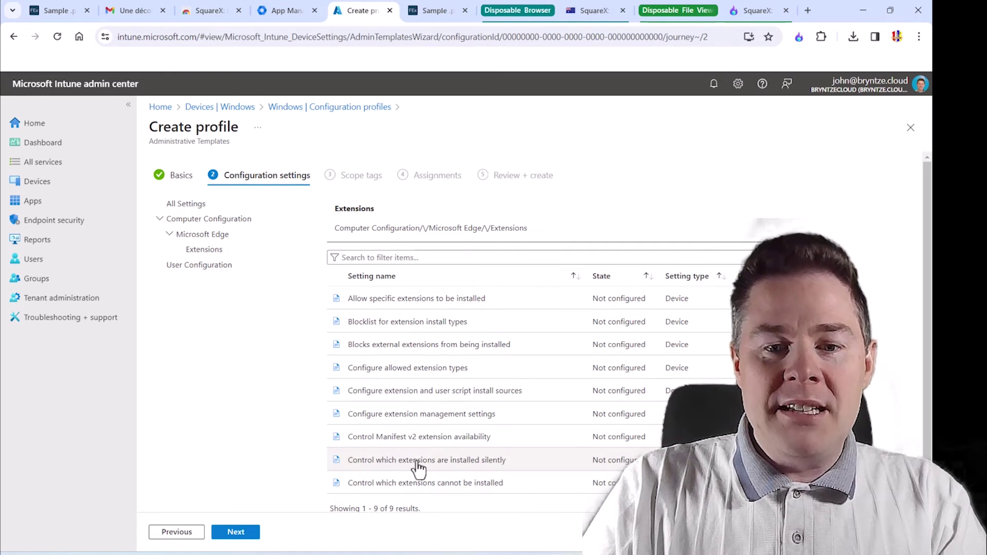
click(485, 462)
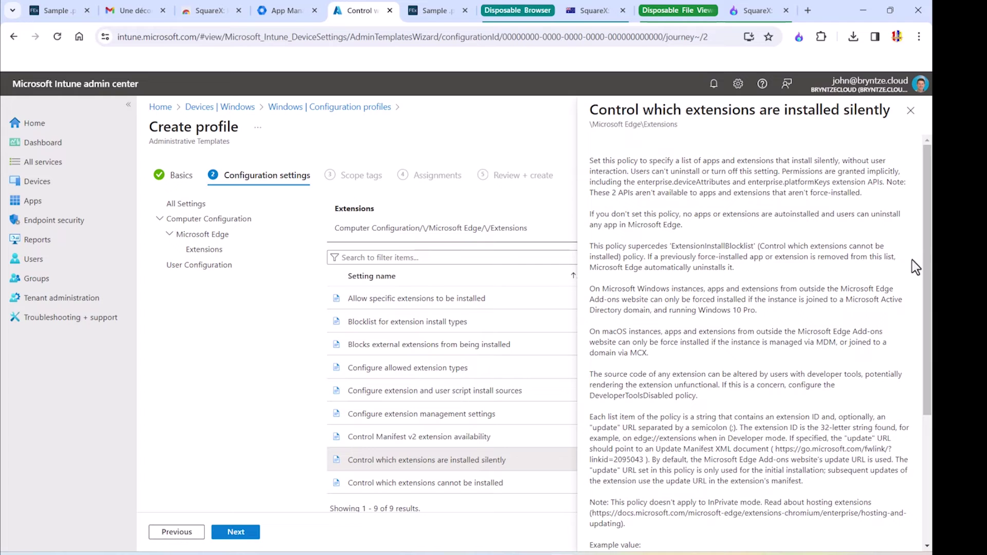
Enable it with extension ID kapjaoifikajdcdehfdlmojlepfpkpoe from clipboard history and save
drag(925, 303, 926, 430)
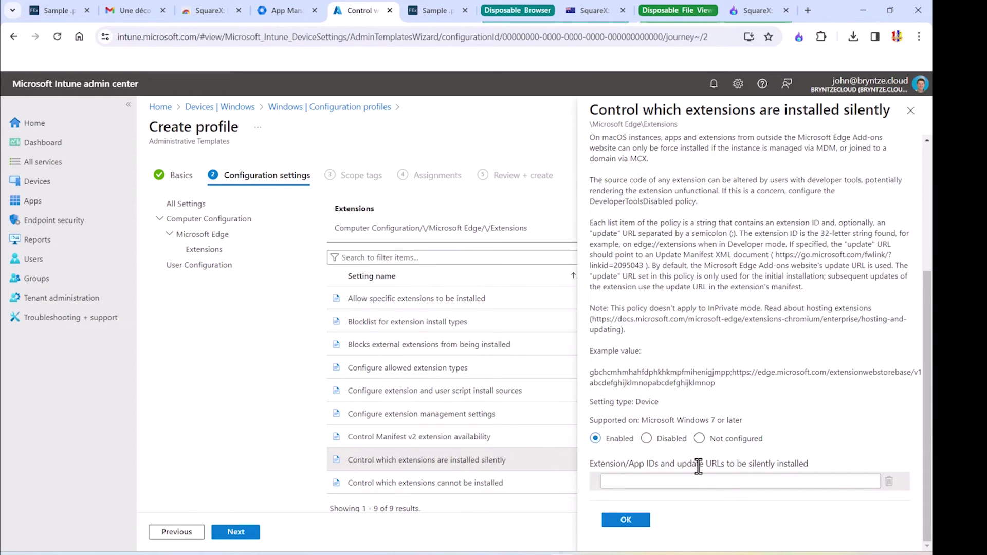
click(647, 480)
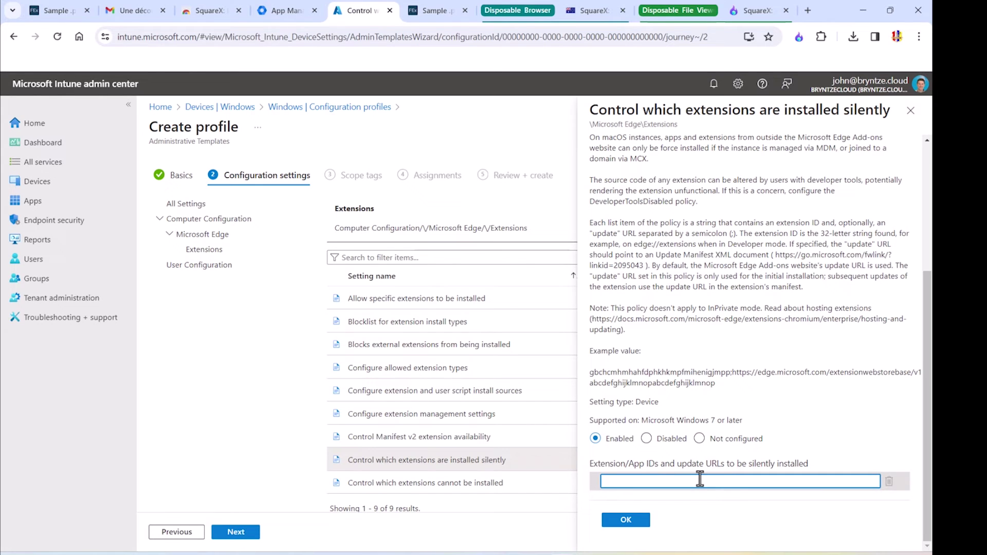
key(ctrl+v)
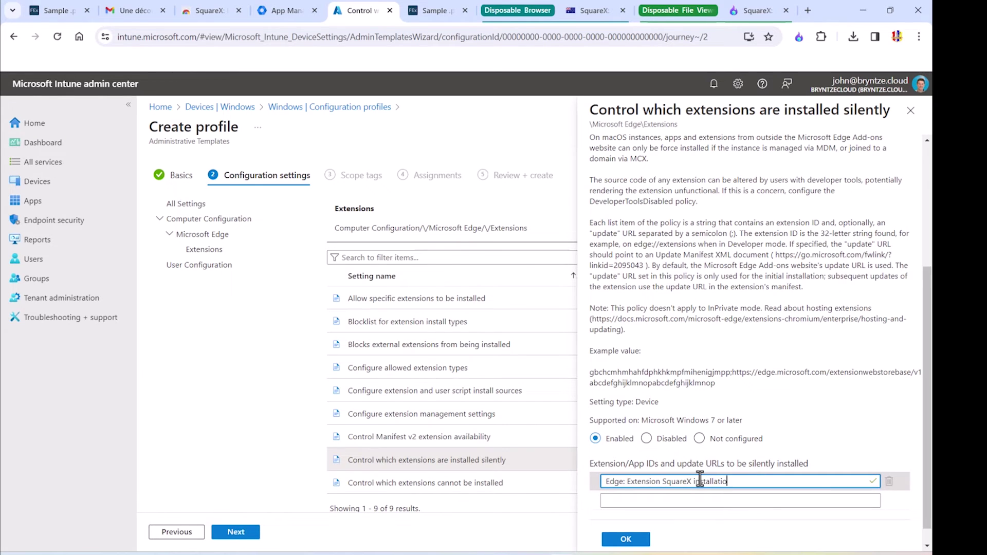
key(BackSpace)
key(BackSpace)
key(BackSpace)
key(BackSpace)
key(BackSpace)
key(BackSpace)
key(BackSpace)
key(BackSpace)
key(BackSpace)
key(BackSpace)
key(BackSpace)
key(BackSpace)
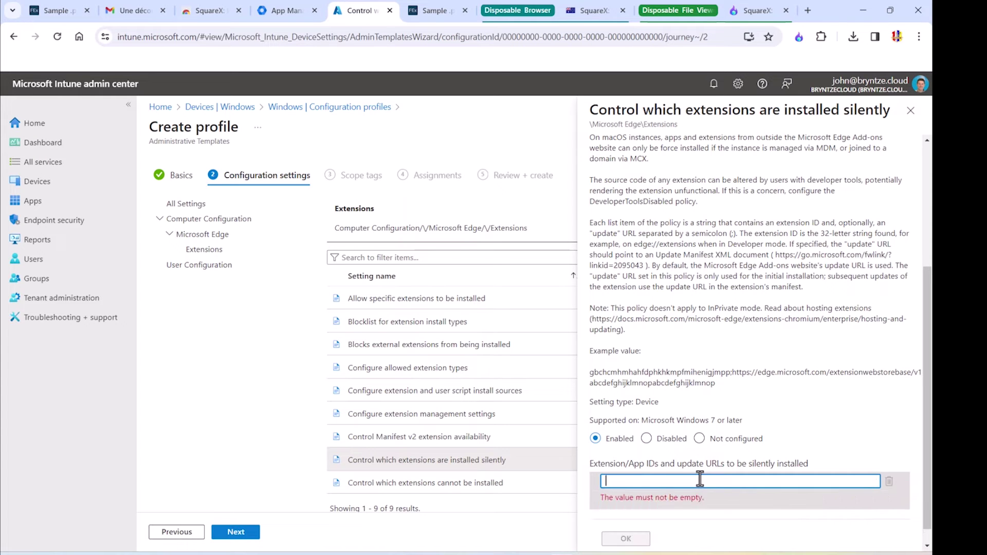
key(super+v)
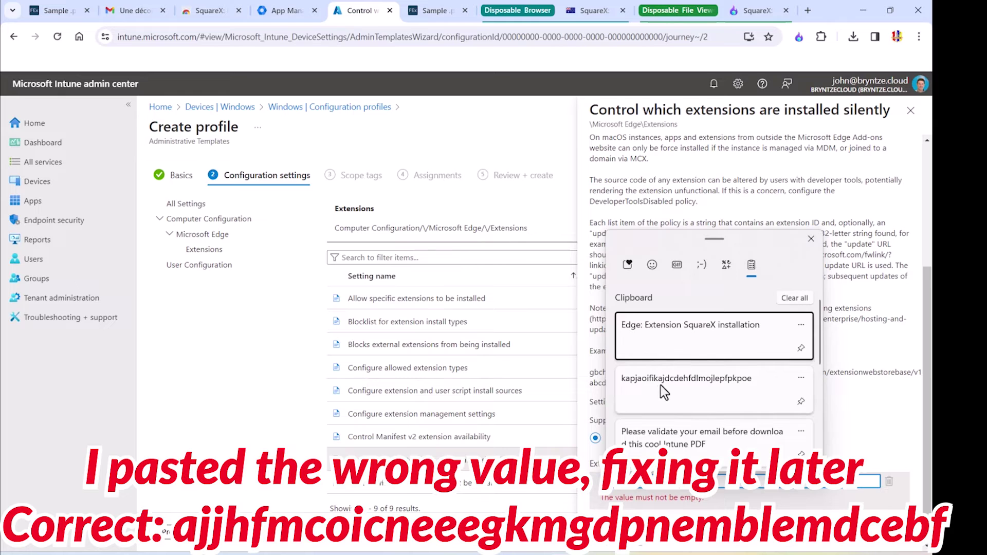
click(661, 395)
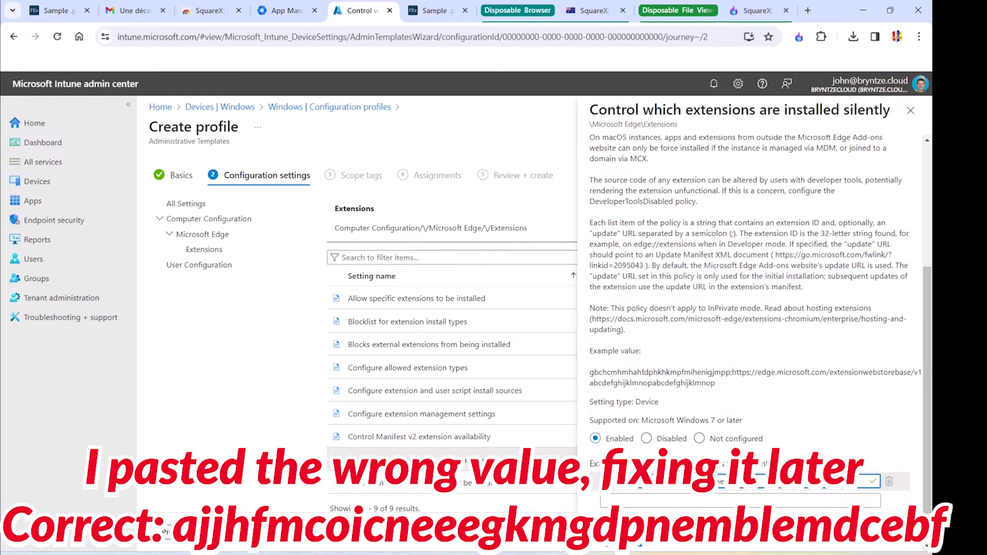
click(673, 501)
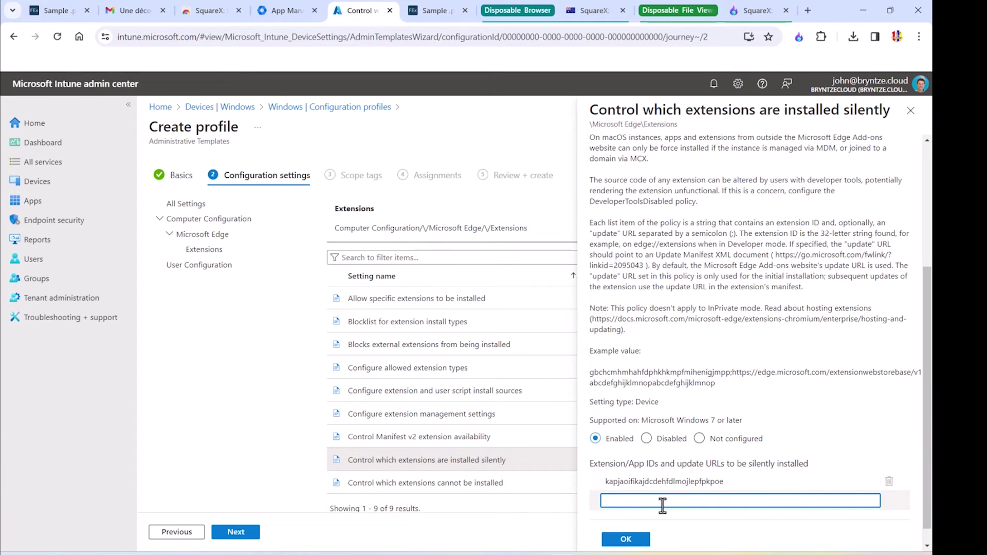
click(625, 539)
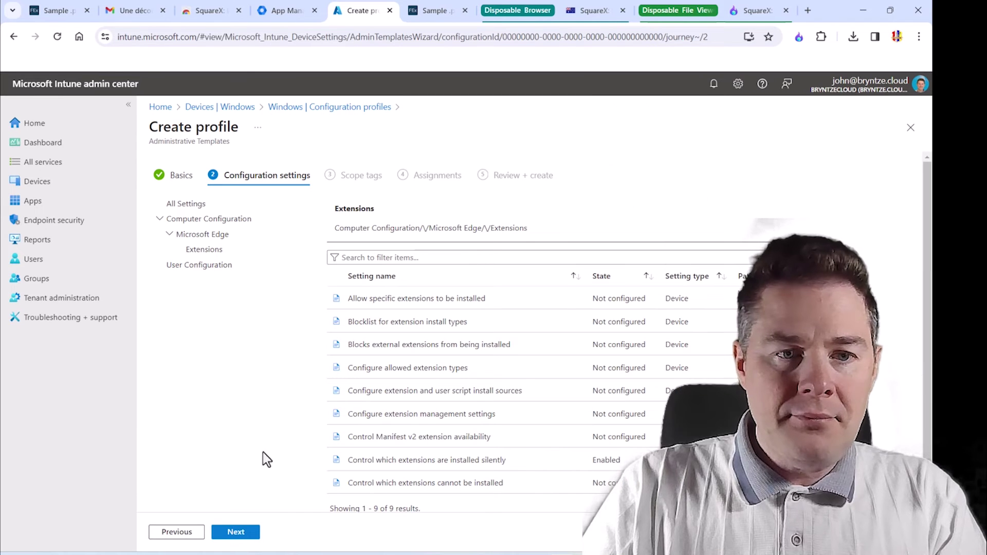
Skip scope tags, assign the group JBN - All Windows Devices (searched 'windo'), and create the profile
click(240, 533)
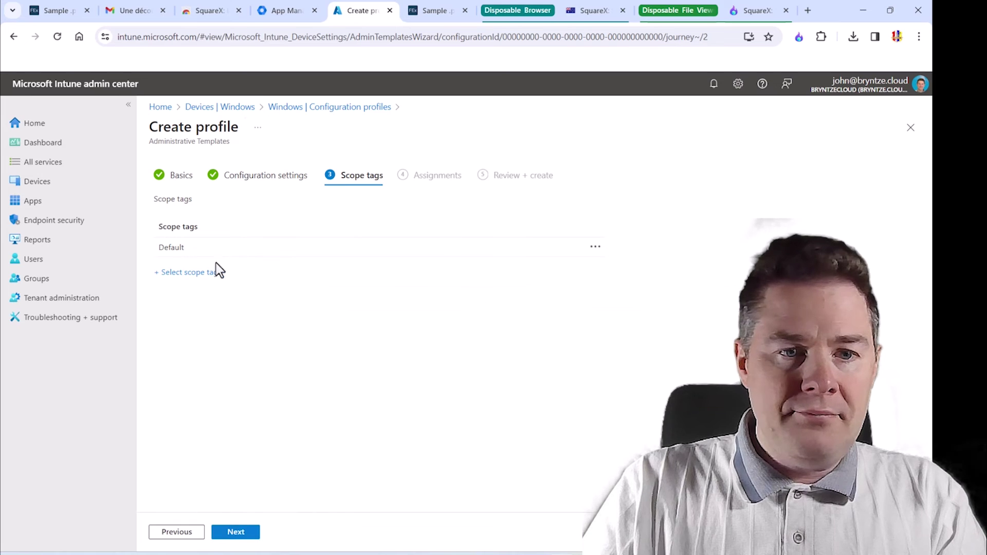
click(237, 538)
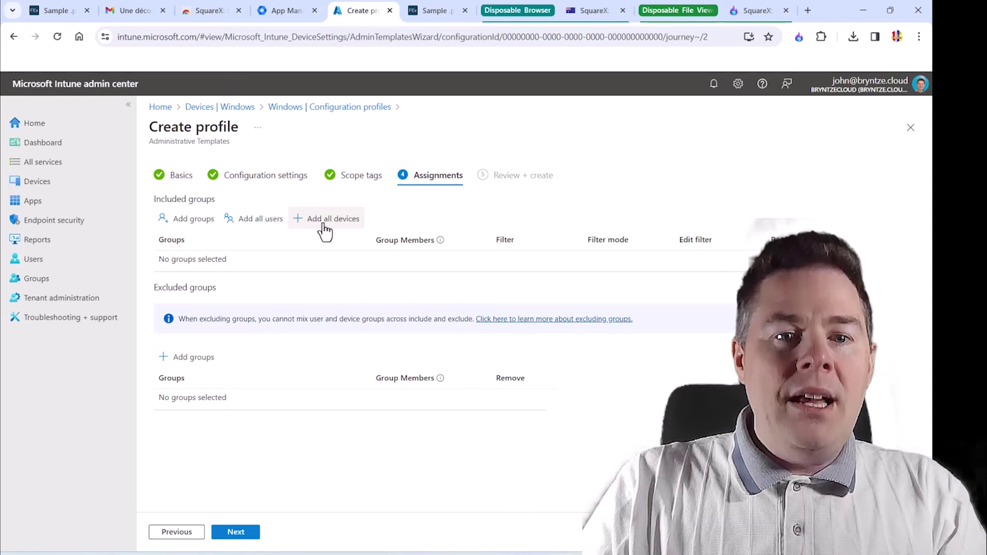
click(194, 222)
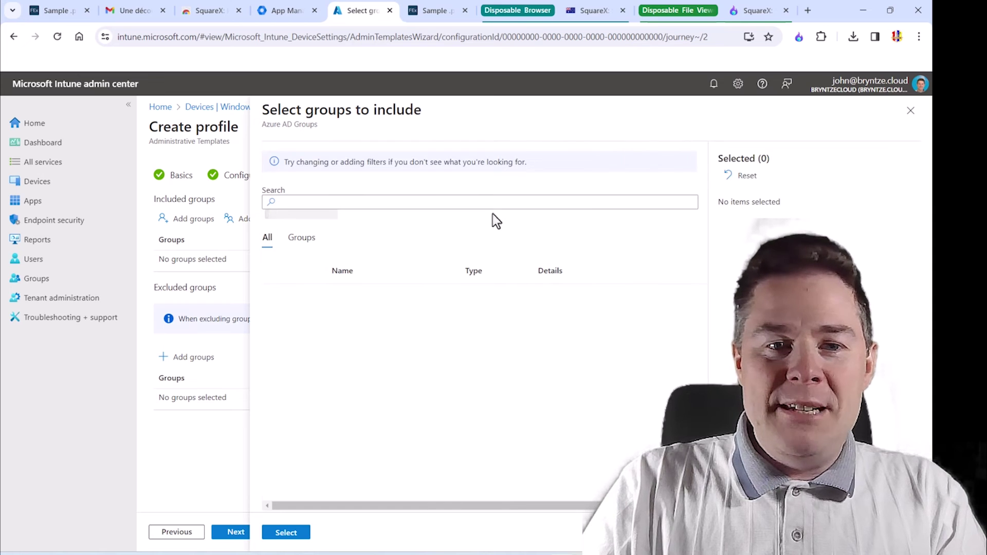
click(427, 202)
text(windo)
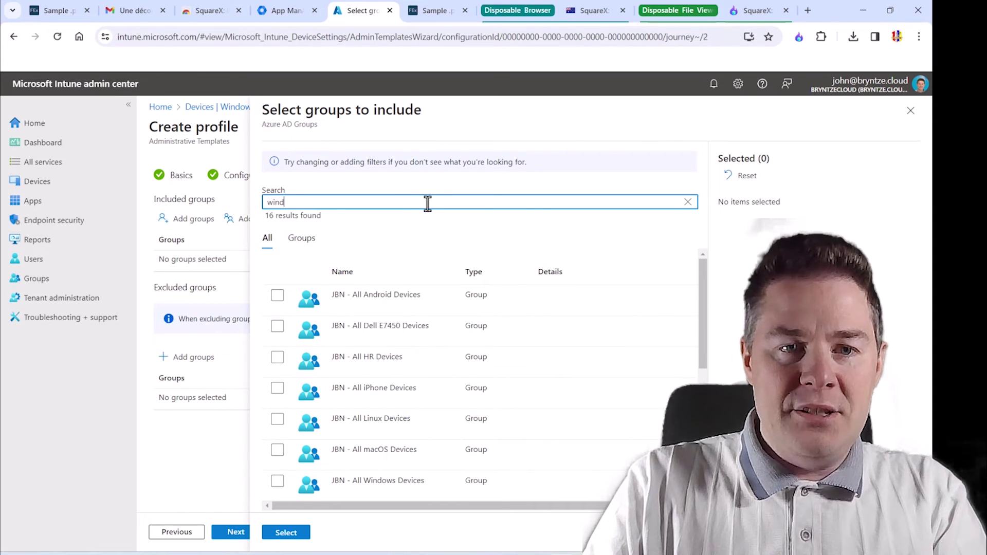
click(277, 297)
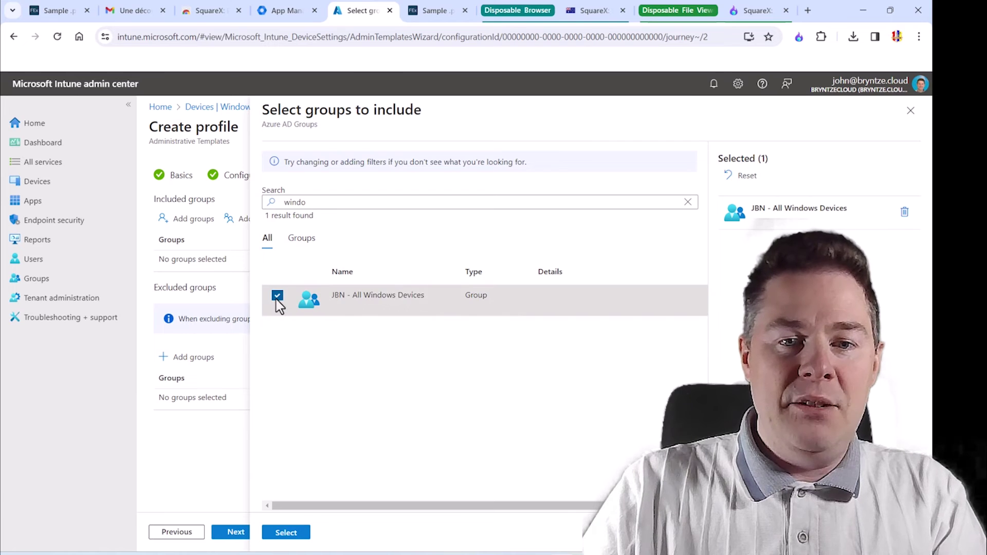
click(284, 535)
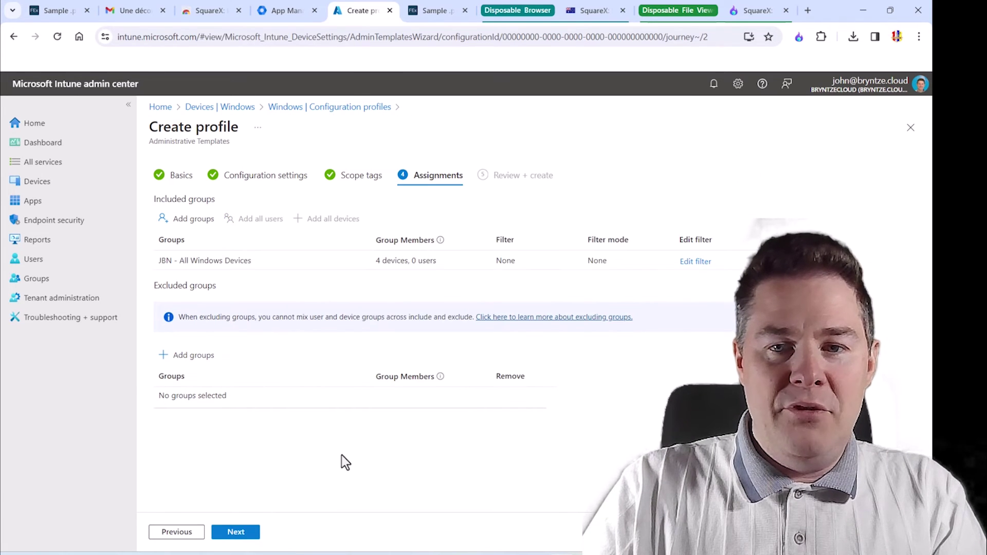
click(235, 532)
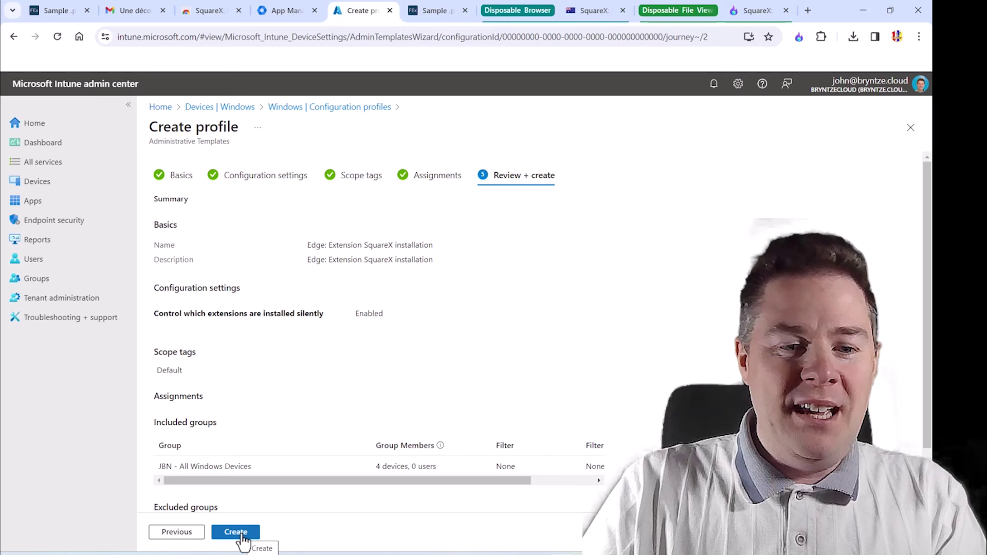
click(235, 532)
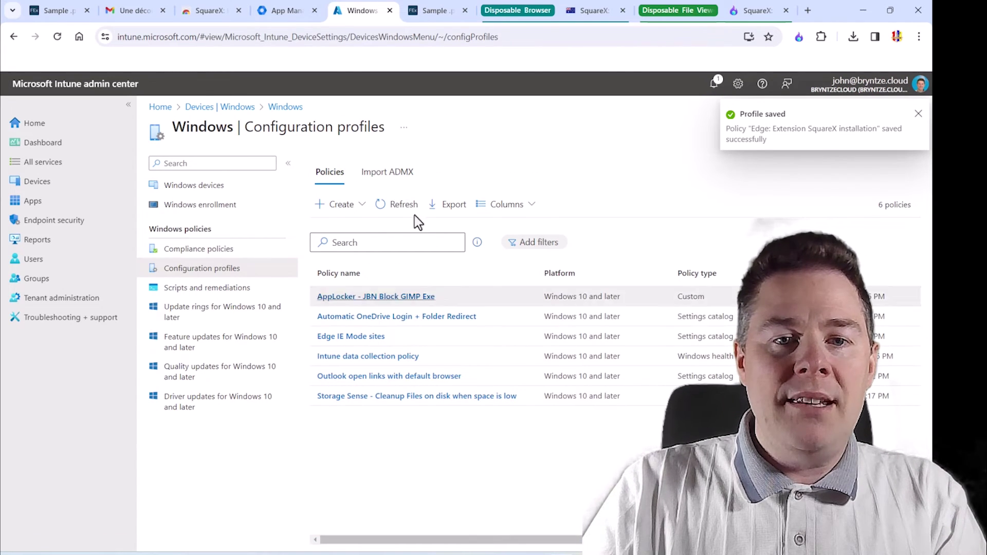
Refresh the configuration profiles list until the new SquareX policy appears
click(401, 208)
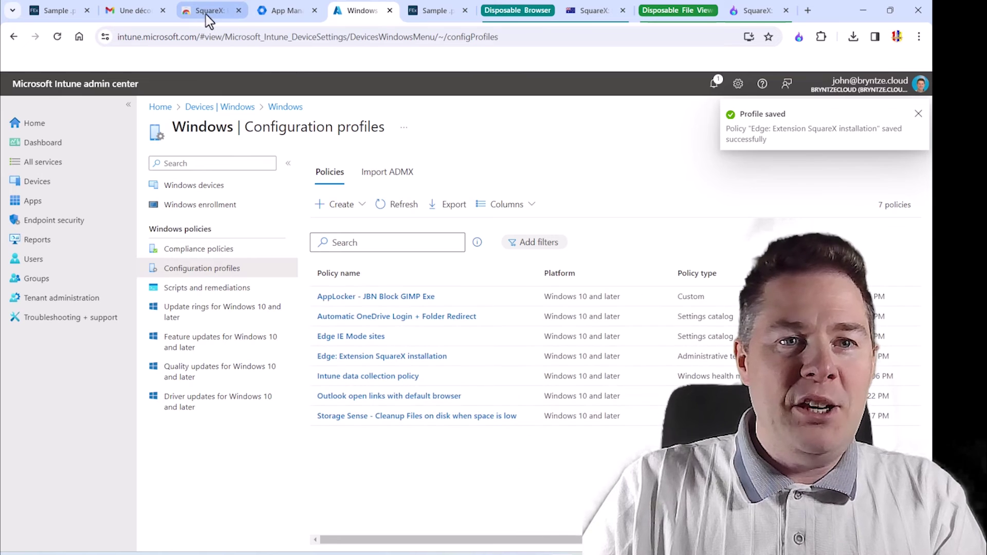
click(403, 209)
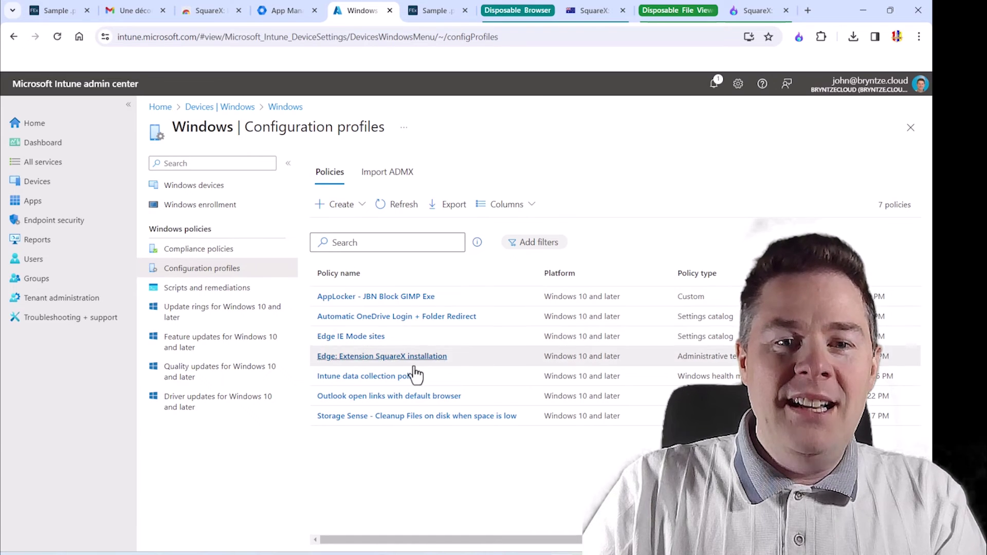
click(399, 212)
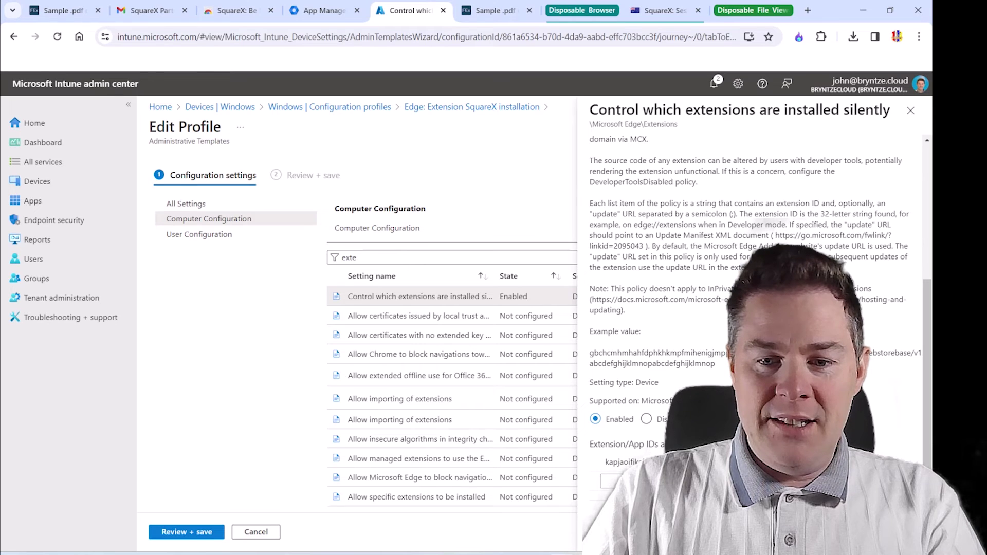
Copy the SquareX ID from the Edge Add-ons URL and paste it over the old extension ID
key(alt+Tab)
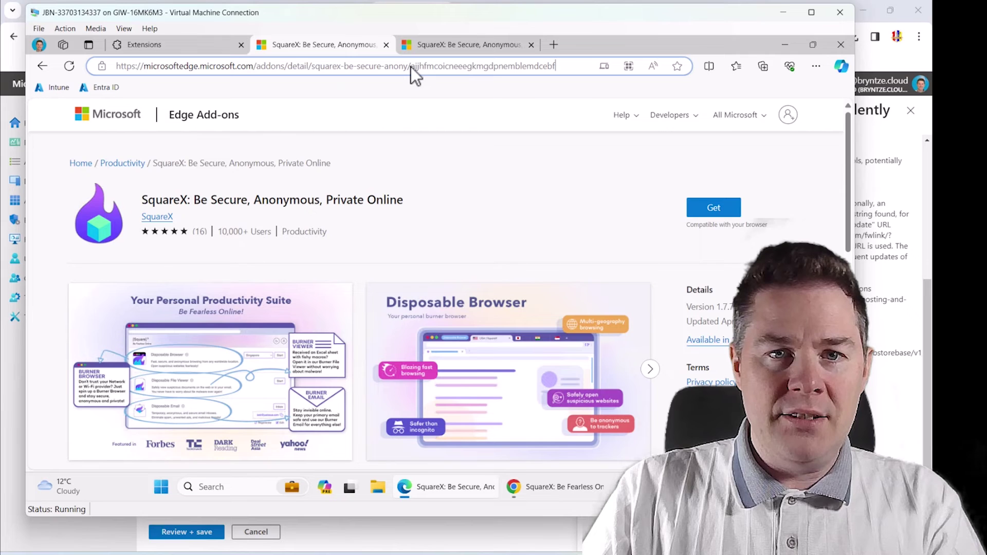
drag(411, 67, 573, 69)
key(ctrl+c)
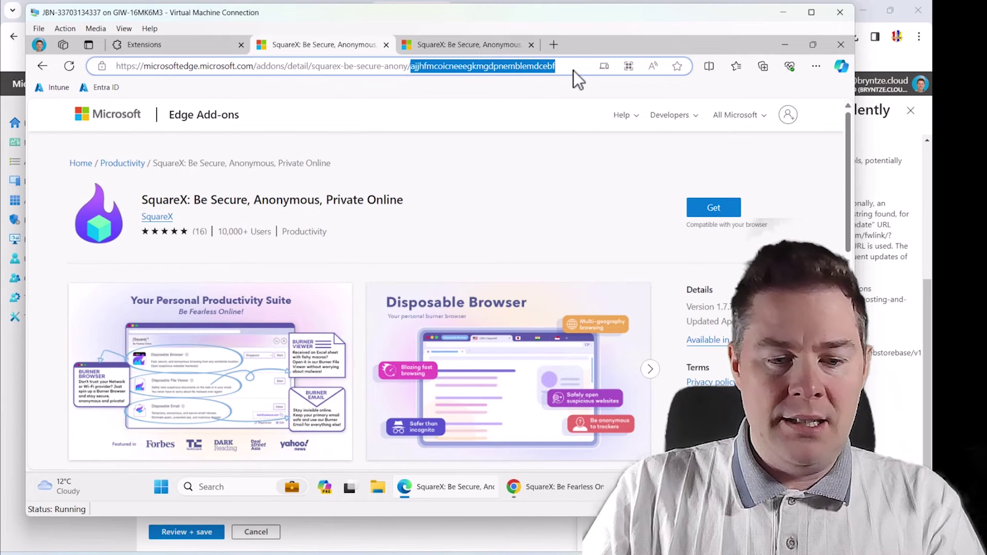
click(480, 50)
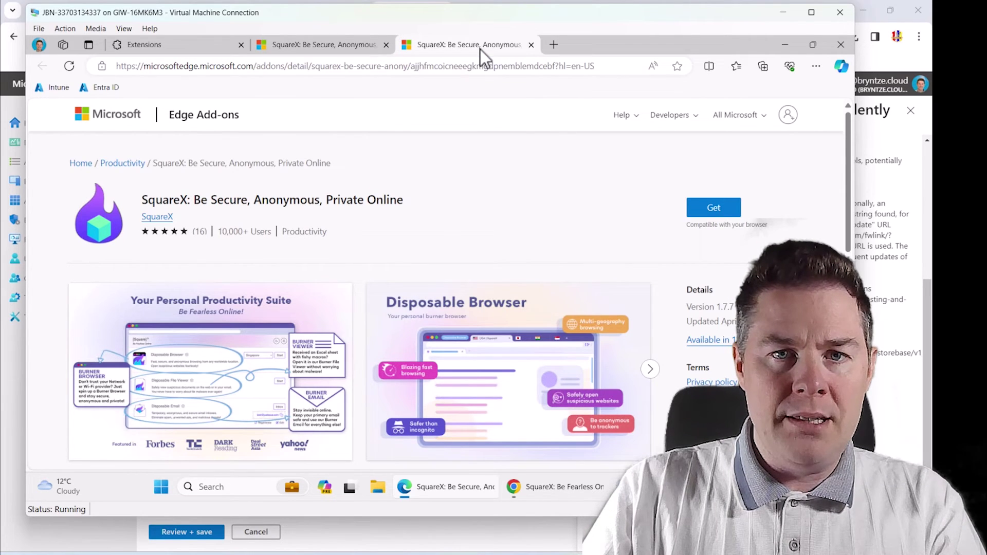
click(353, 44)
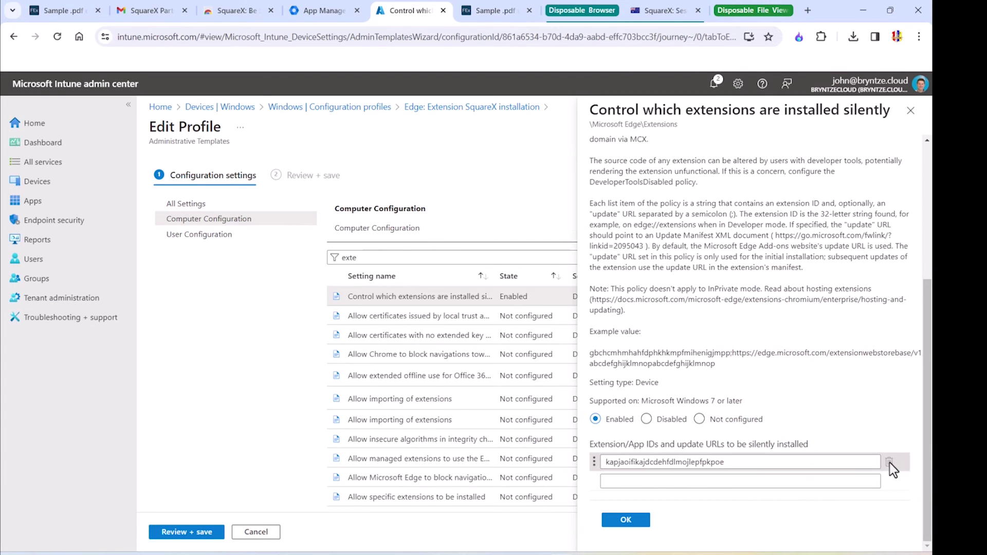
drag(733, 464, 583, 468)
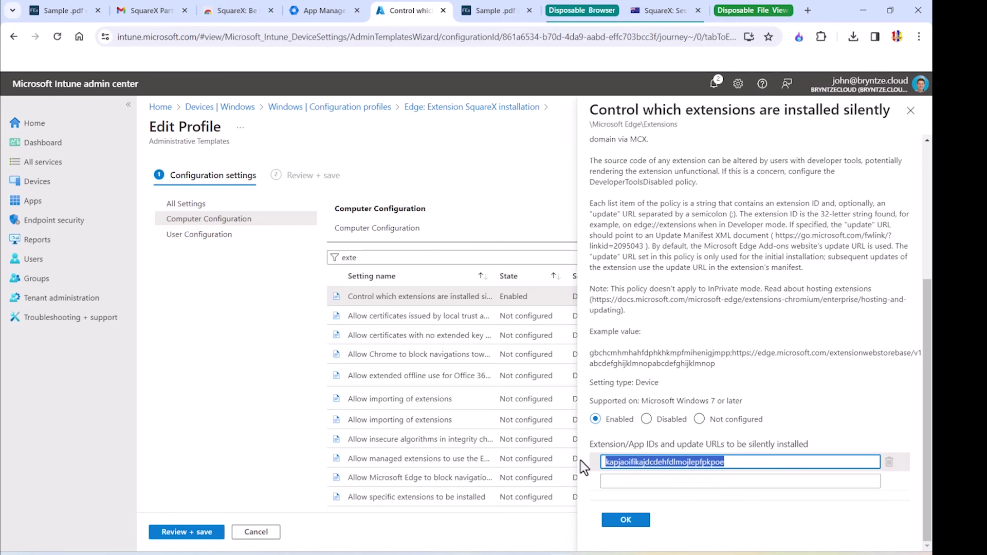
key(ctrl+v)
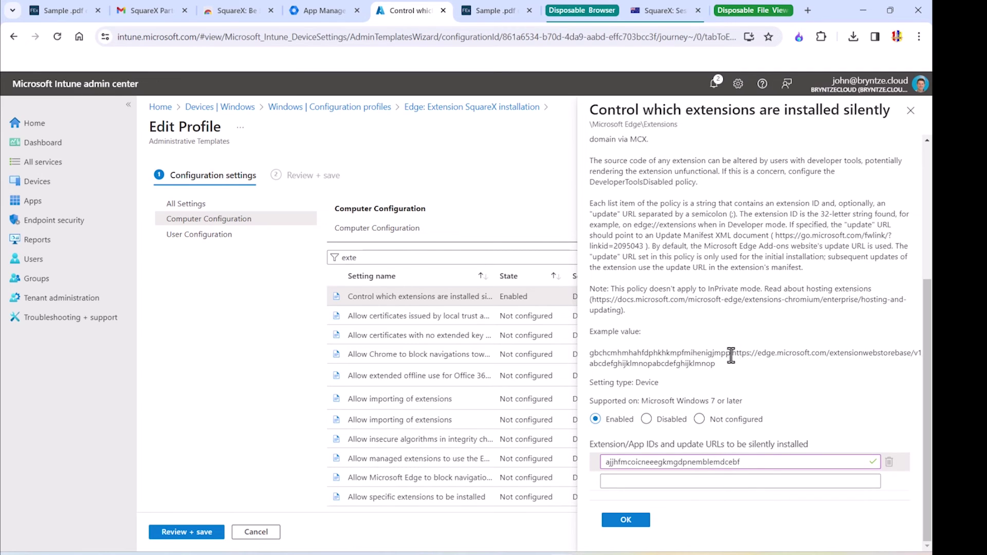
Keep the edited extension ID list, then review and save the profile
drag(731, 355, 830, 366)
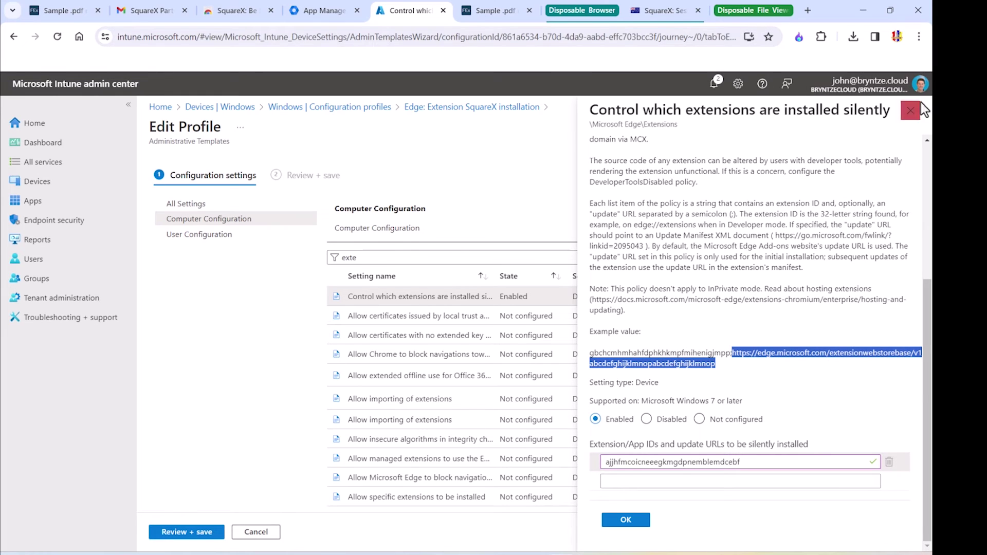
click(911, 114)
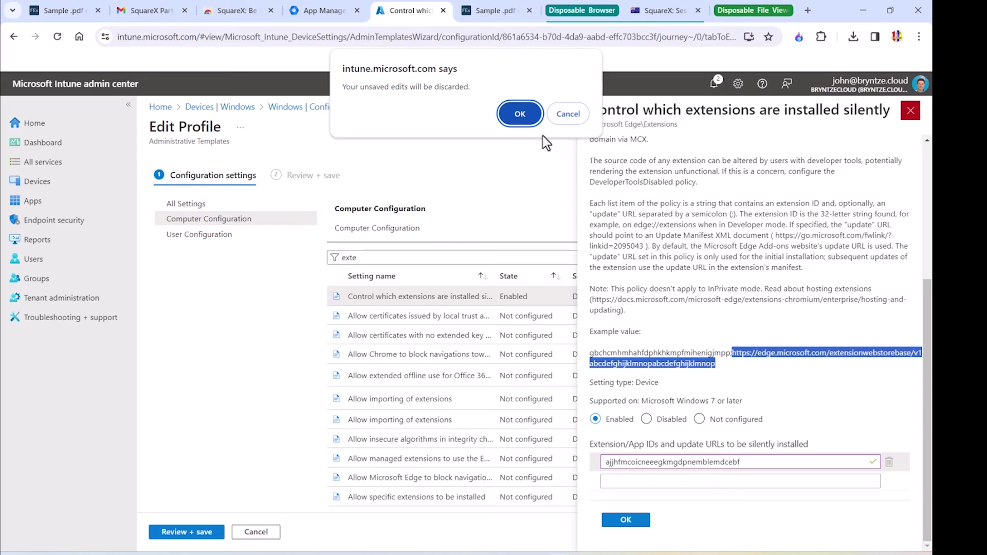
click(569, 118)
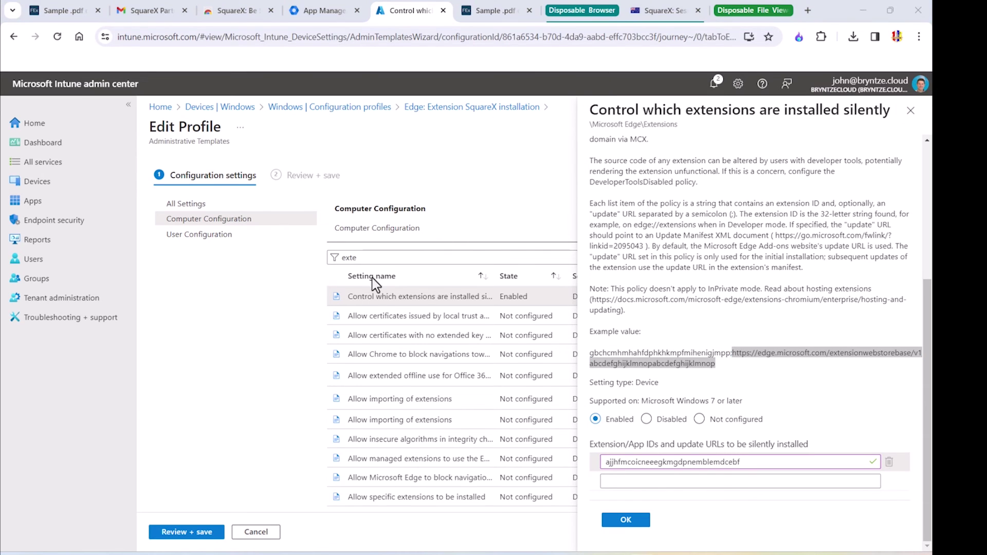
click(636, 524)
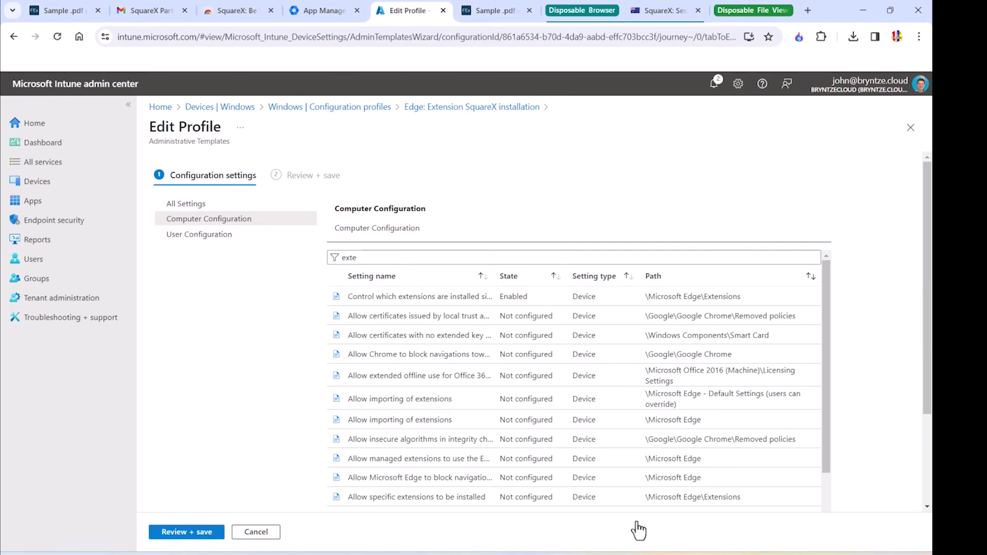
click(220, 533)
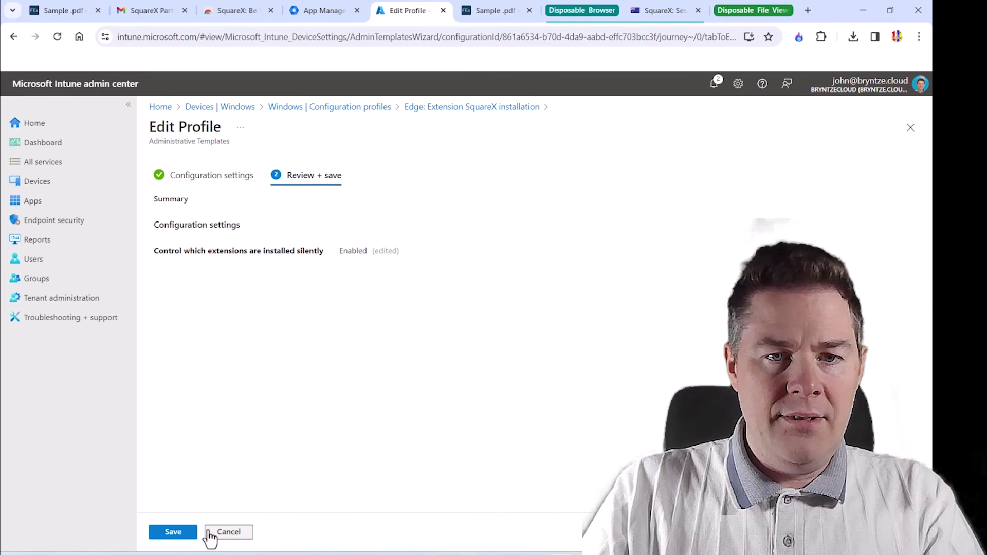
click(177, 534)
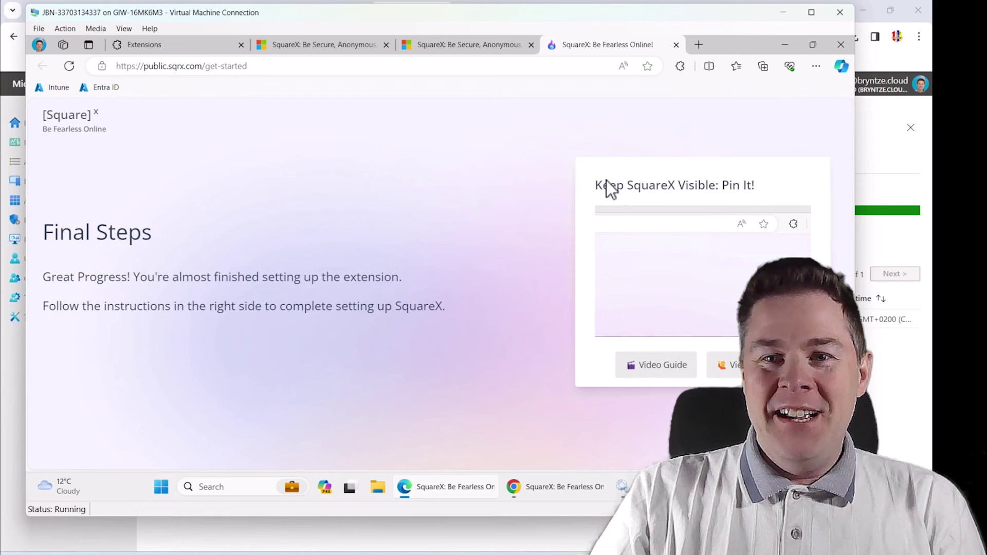
In Edge's extensions list, check SquareX's locked toggle and view its managed-by-organization details
click(820, 69)
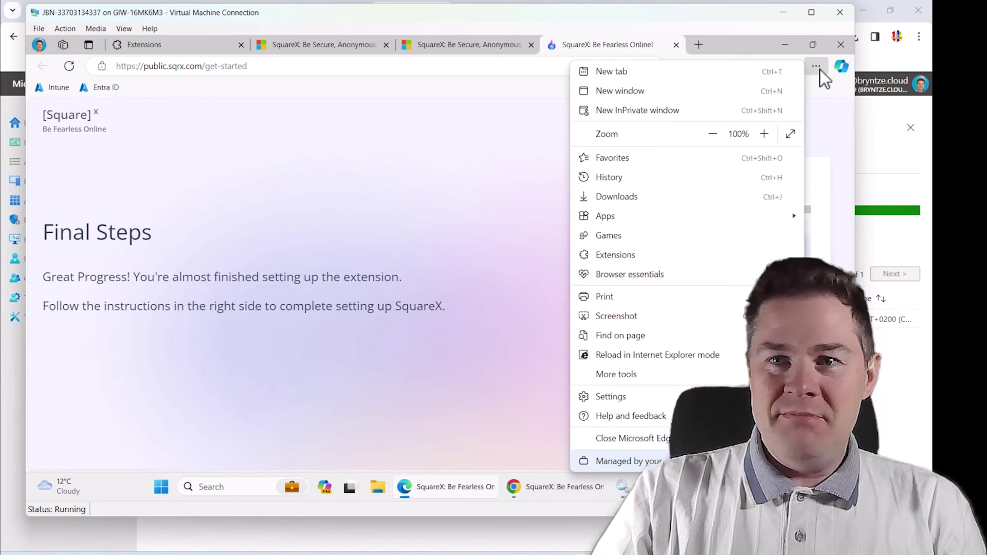
click(790, 60)
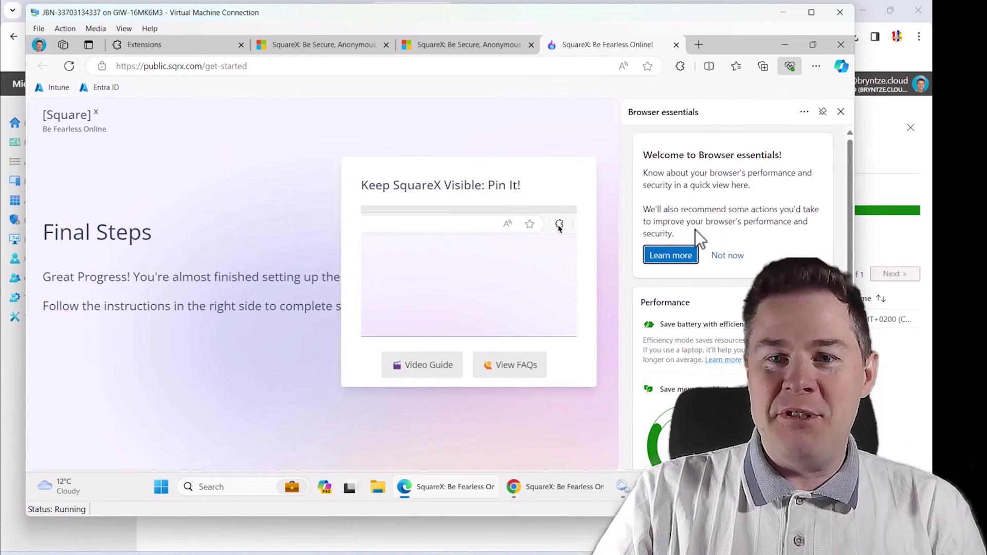
click(816, 69)
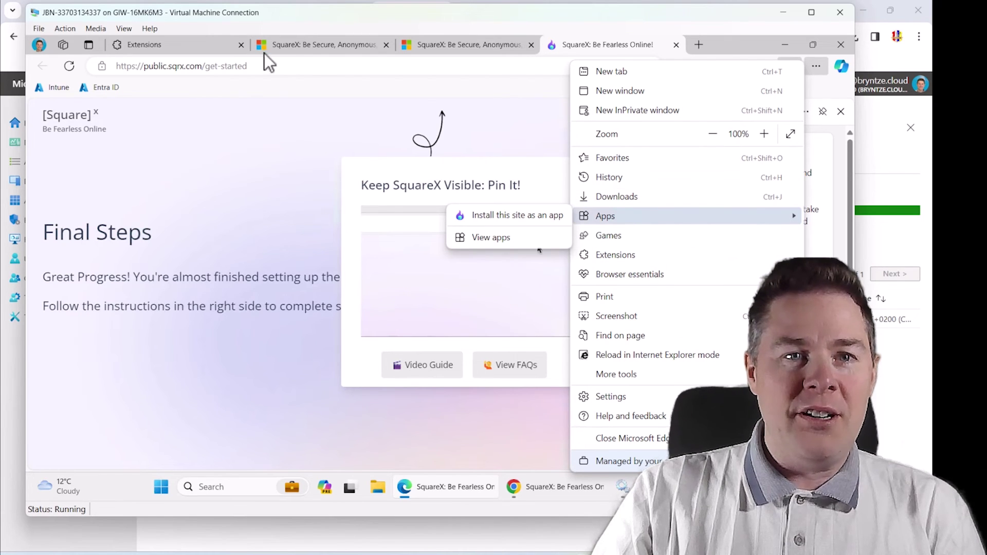
click(192, 48)
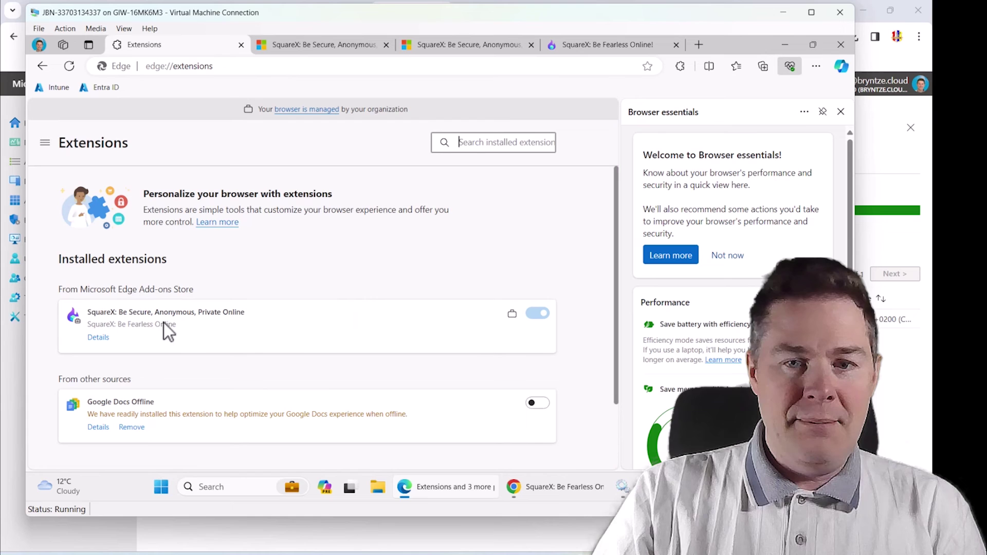
click(536, 313)
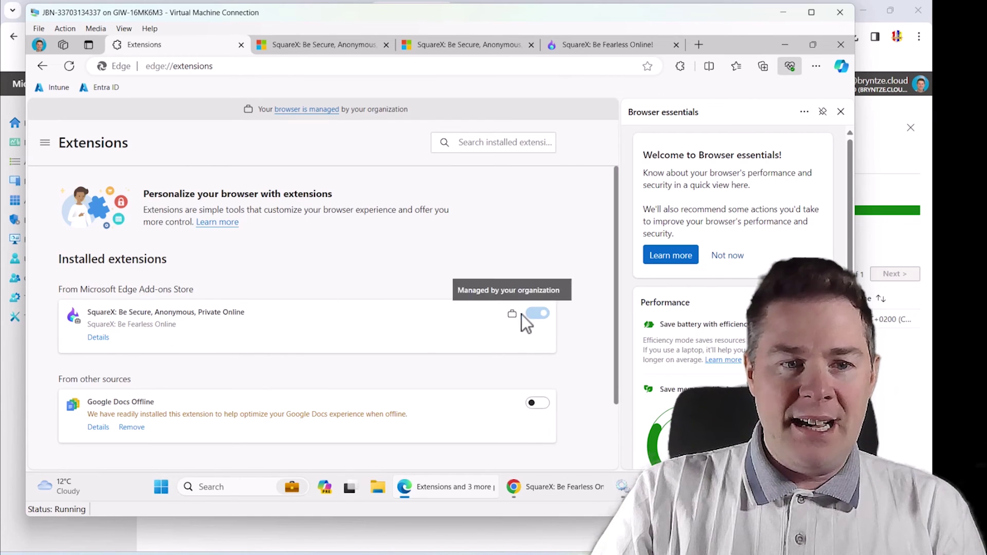
click(98, 338)
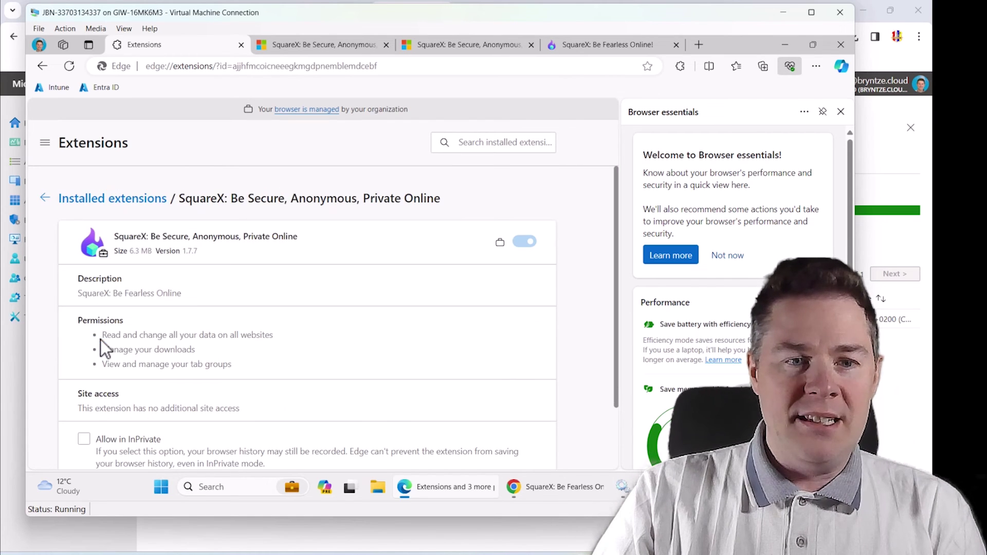
scroll(278, 345, down, 3)
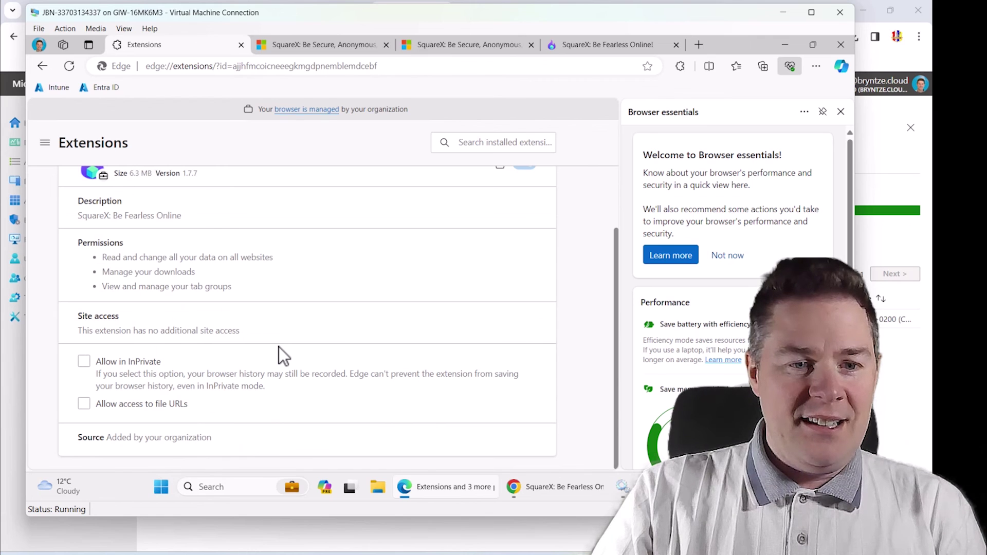
scroll(392, 274, up, 2)
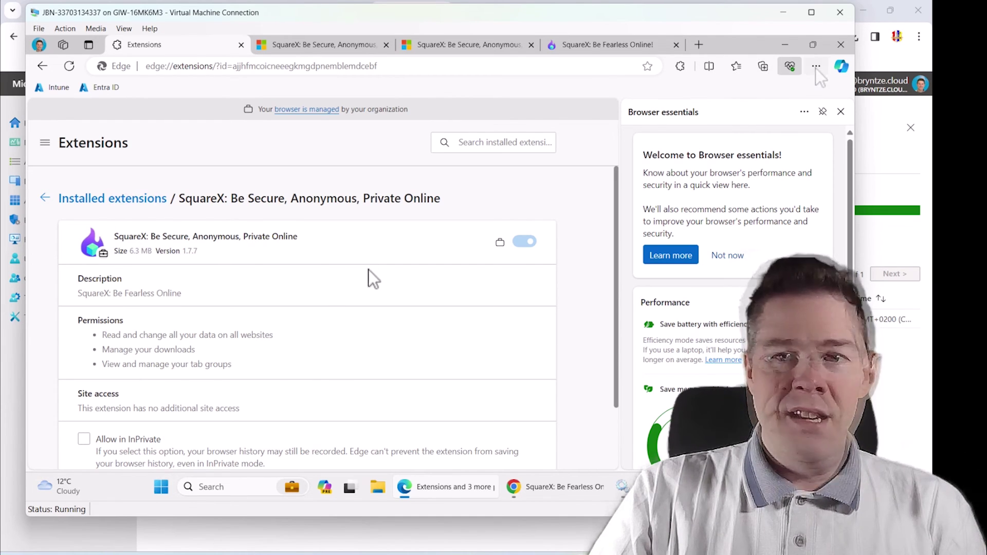
Pin SquareX to the Edge toolbar, open its popup, and choose Get Started
click(681, 69)
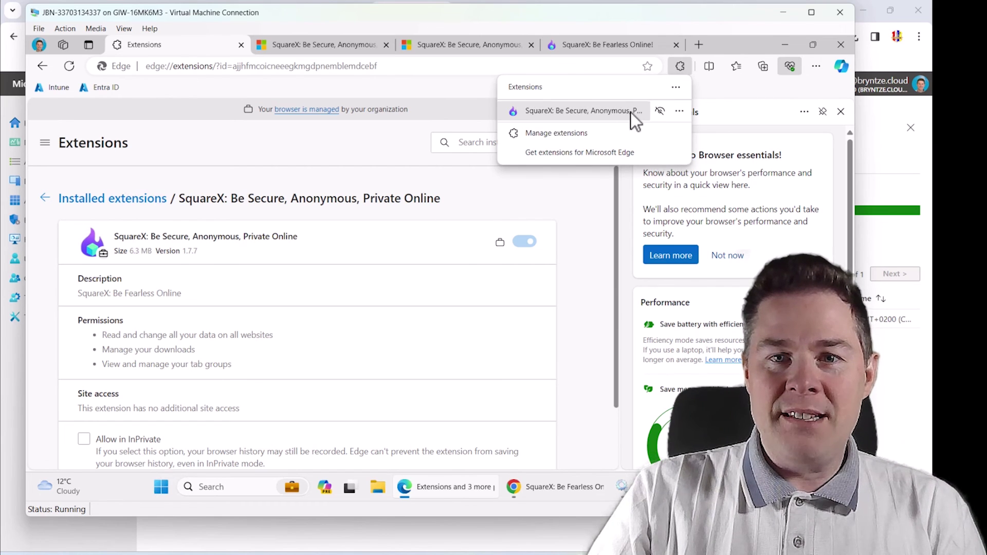
click(680, 111)
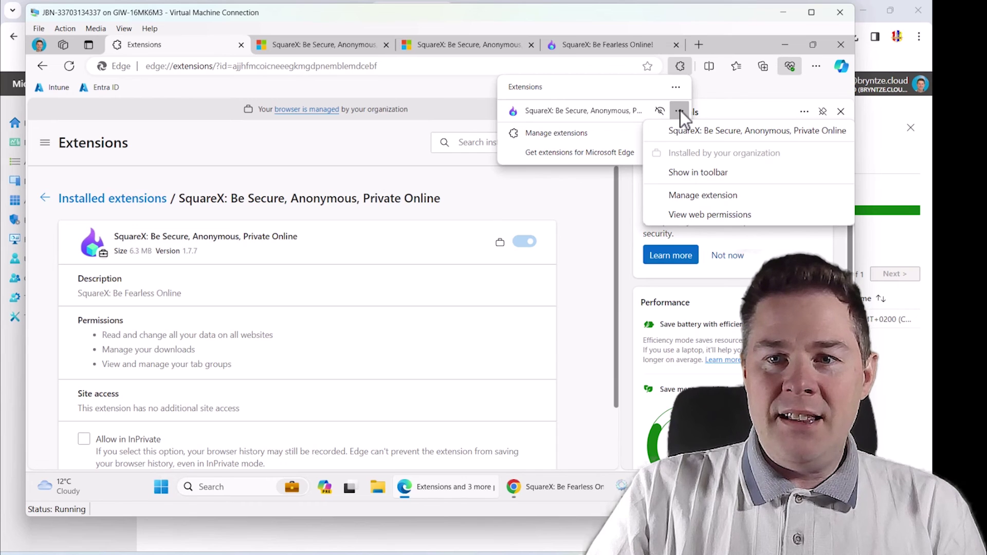
click(690, 173)
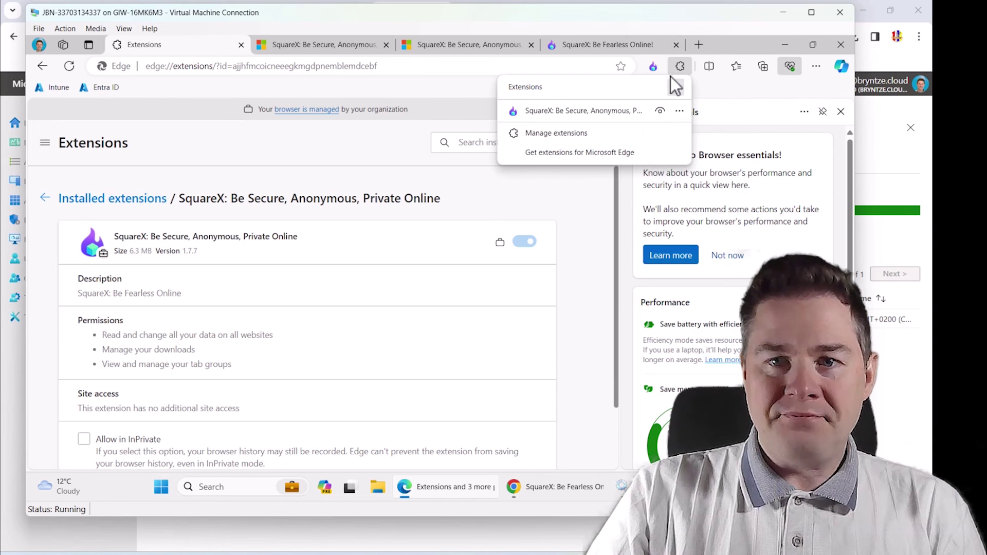
click(725, 92)
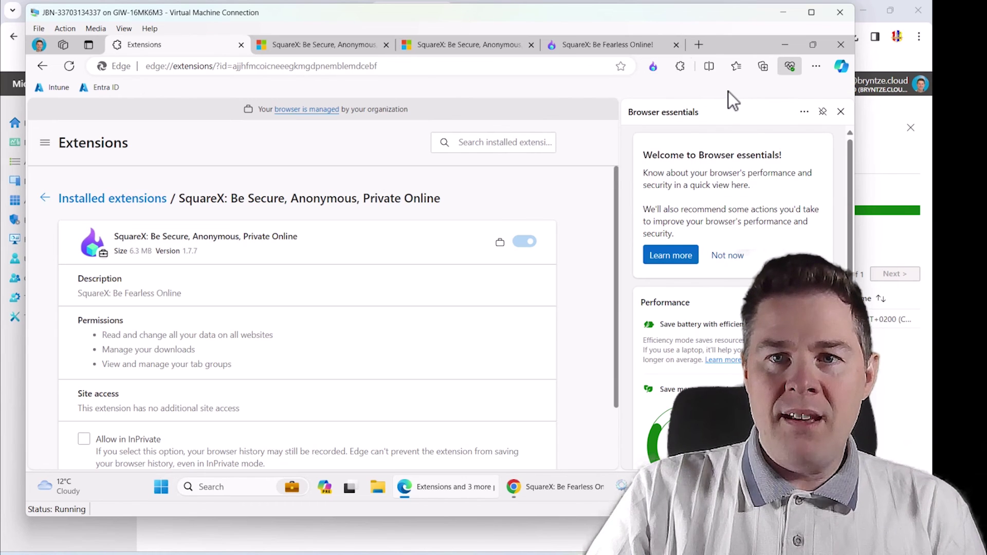
click(651, 68)
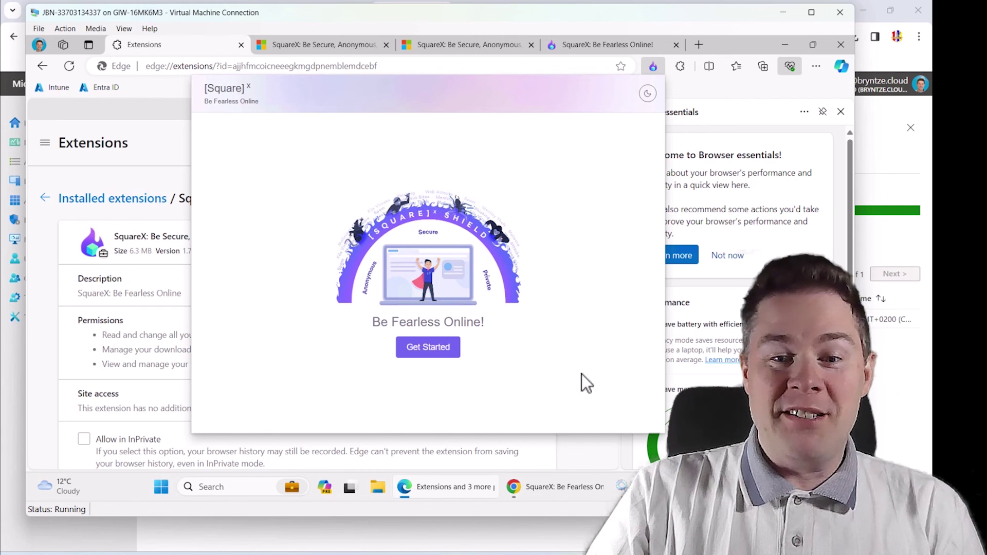
click(554, 493)
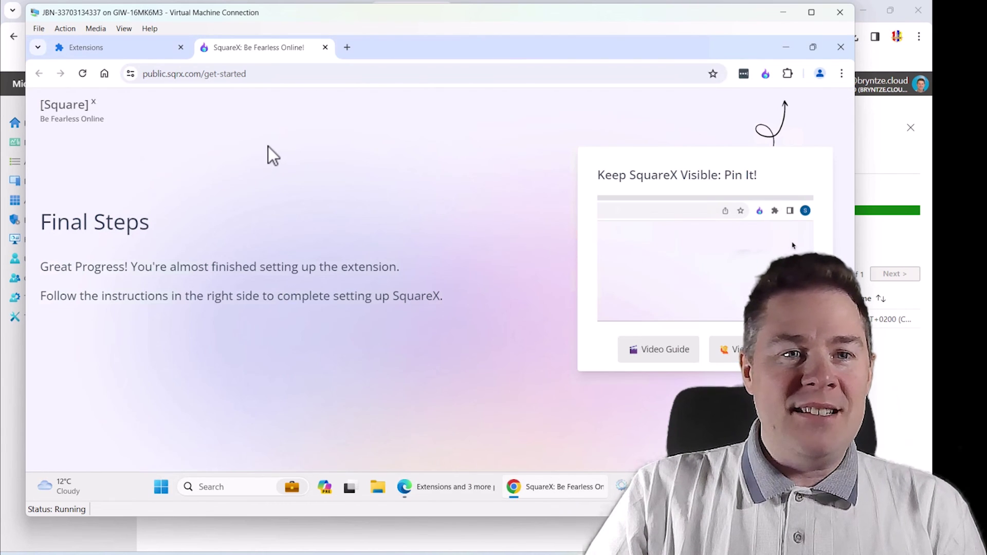
Minimize the VM and refresh the profile's device status, showing the device succeeded
click(782, 14)
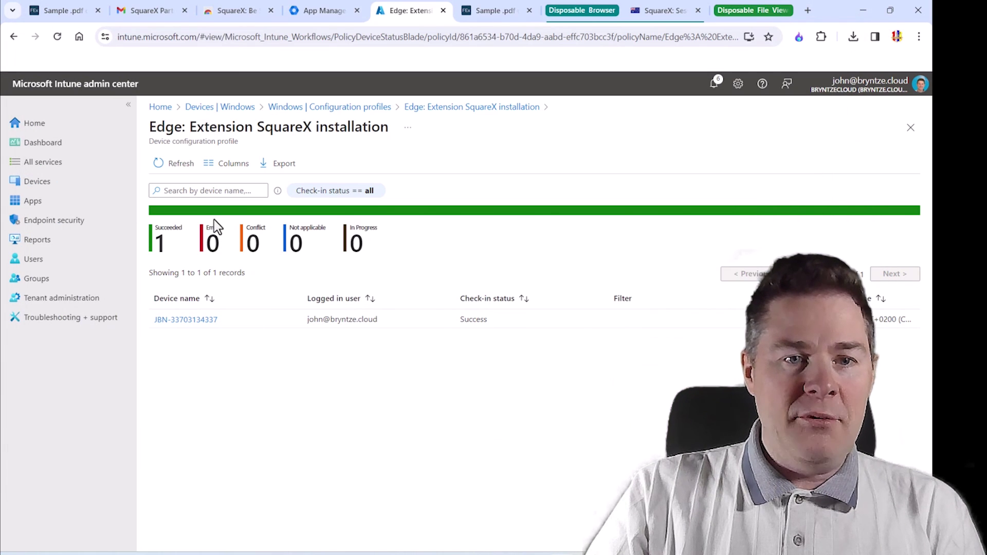
click(179, 167)
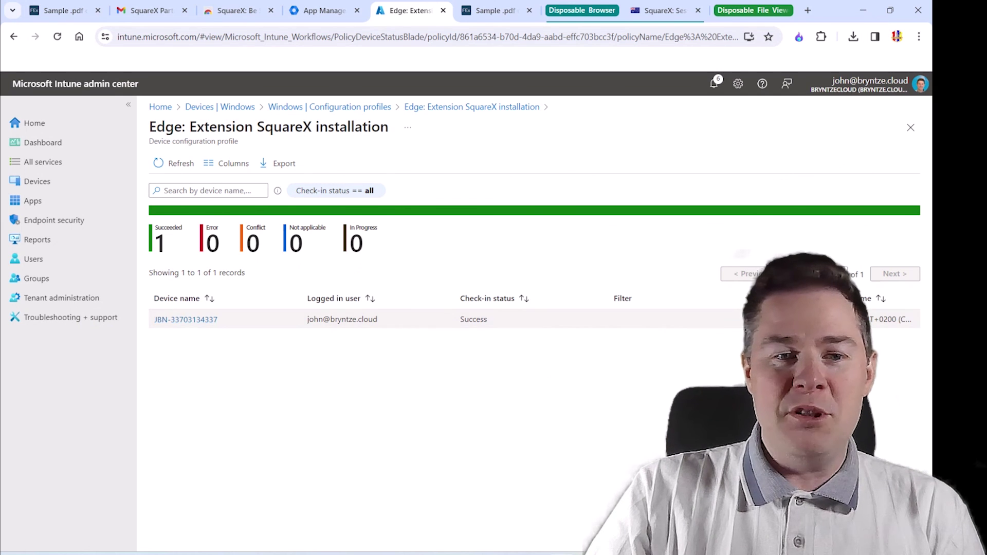
drag(227, 322, 179, 319)
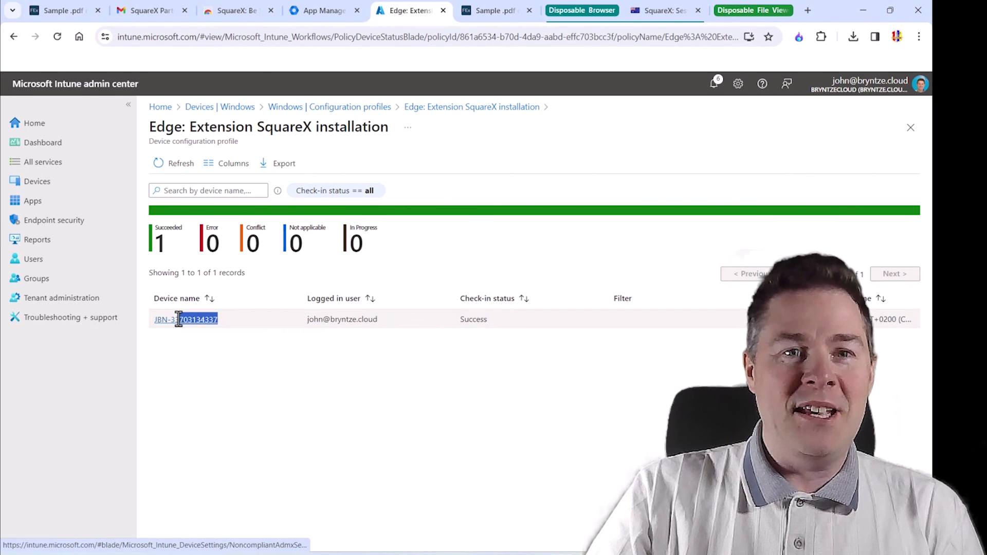
Return to the Chrome Web Store listing for SquareX: Be Secure, Anonymous, Private Online, still installed
click(231, 10)
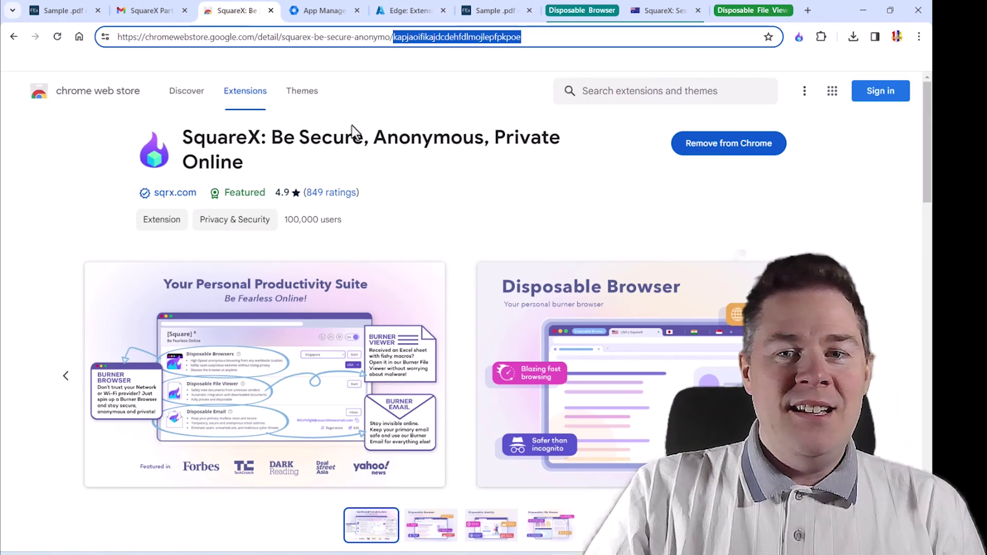